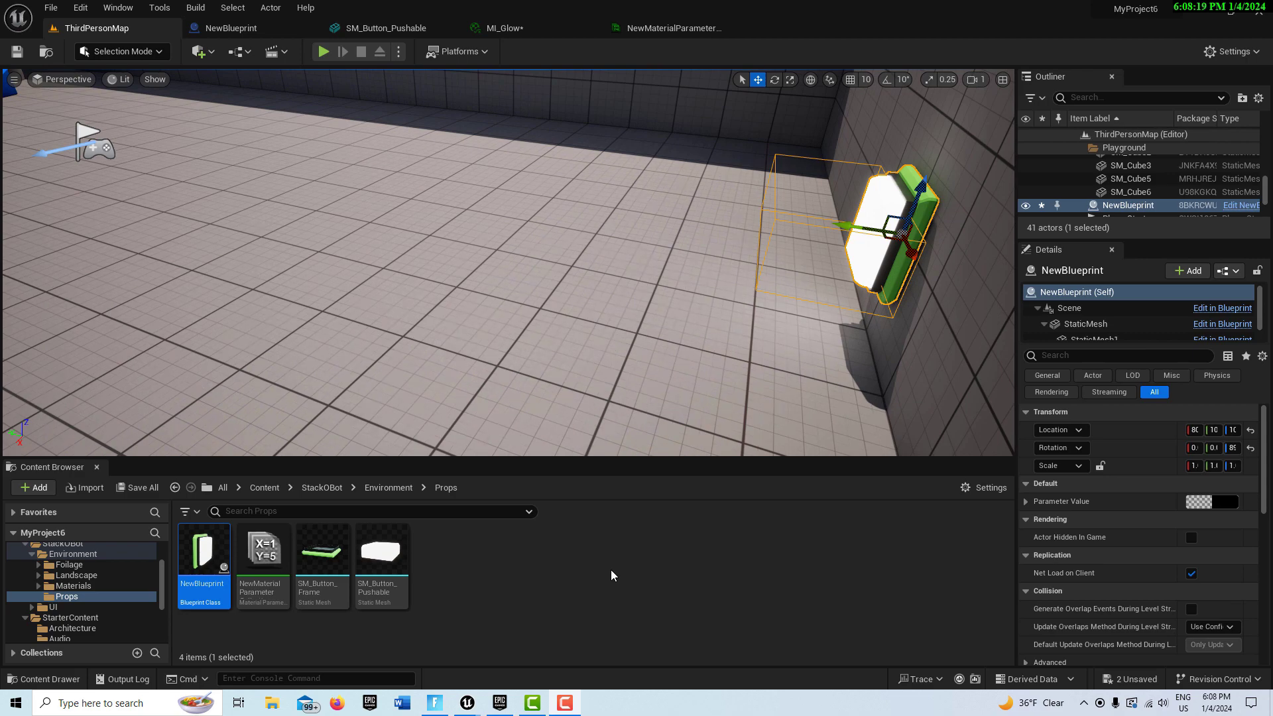
Start play-testing the level and walk the character up to the glowing green wall button.
click(323, 51)
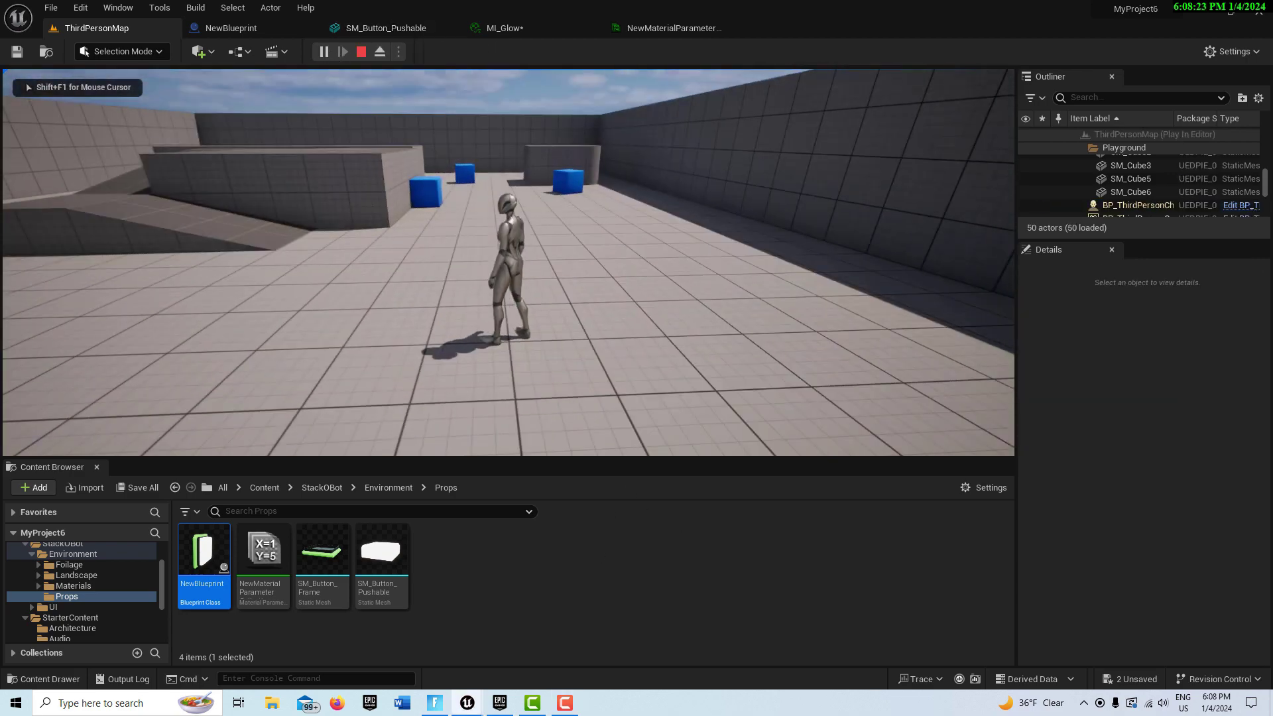
key(w)
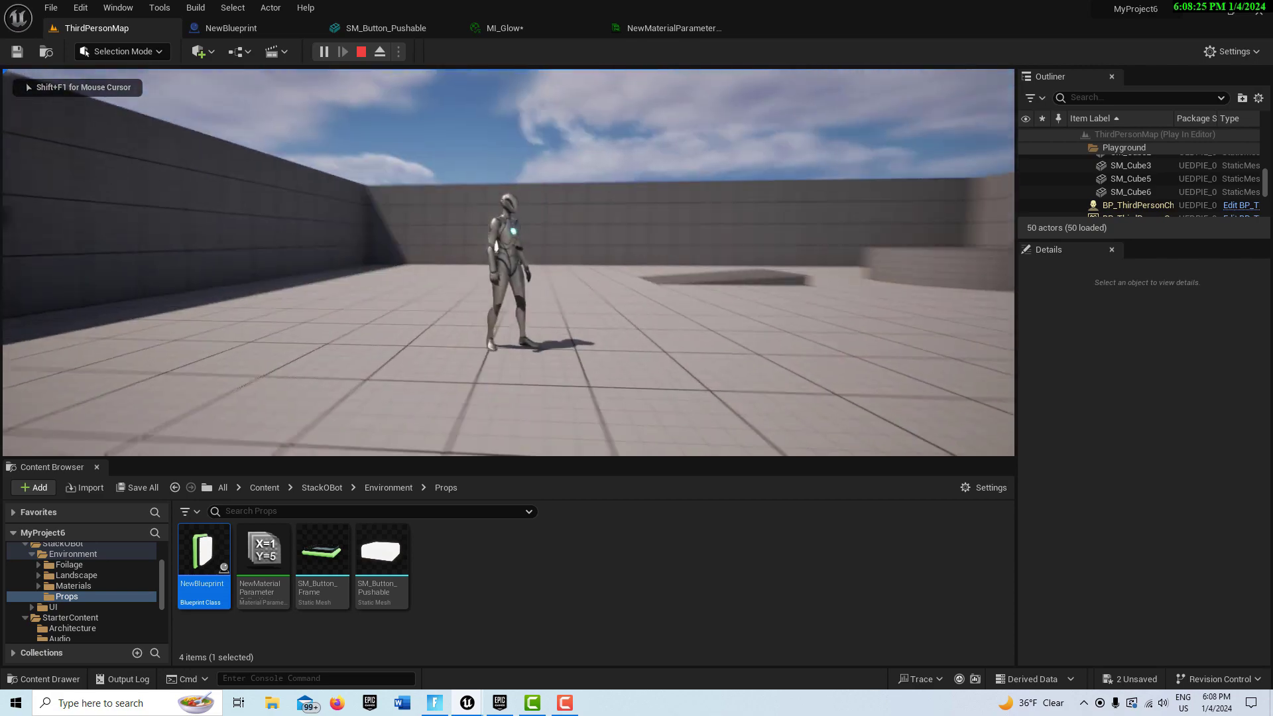
key(w)
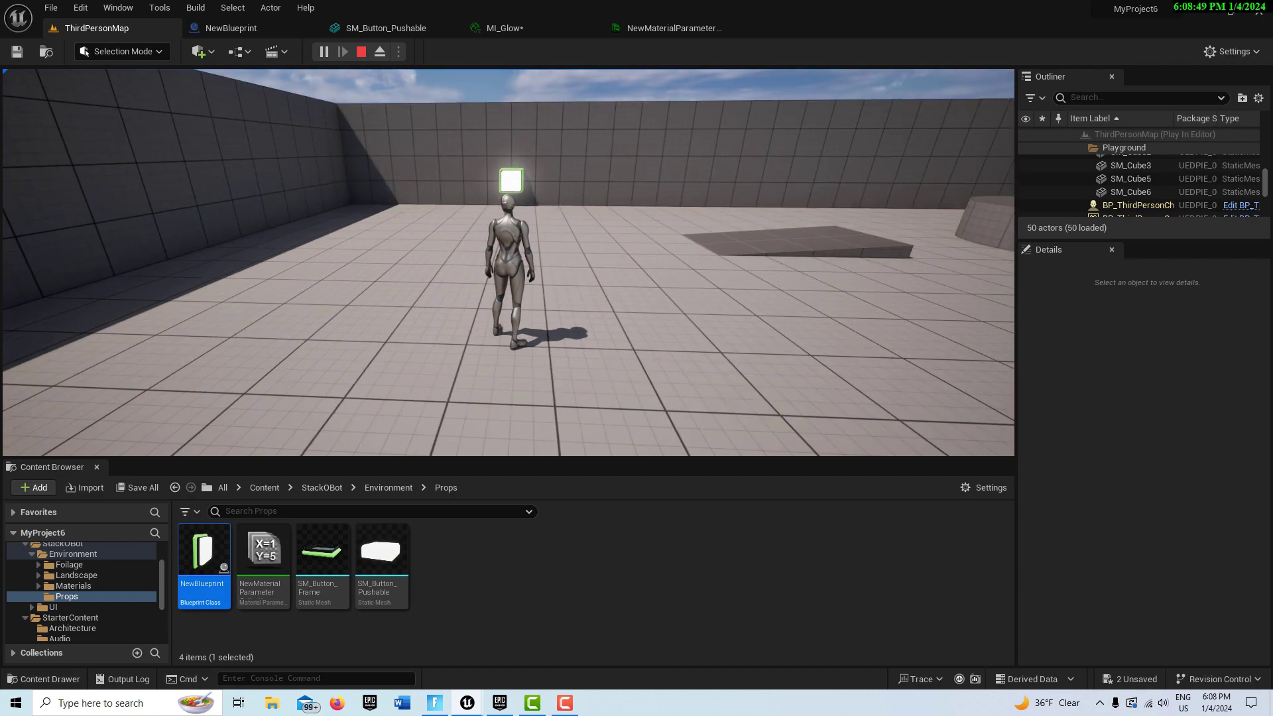
key(w)
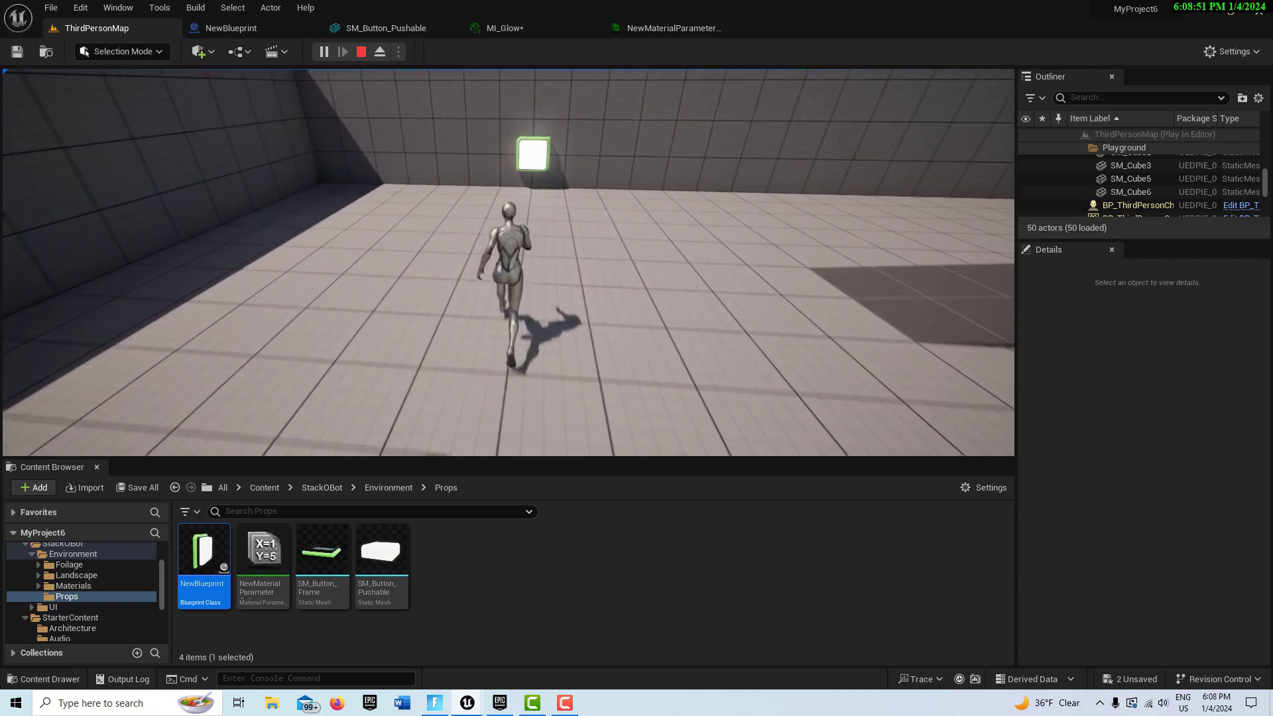
key(w)
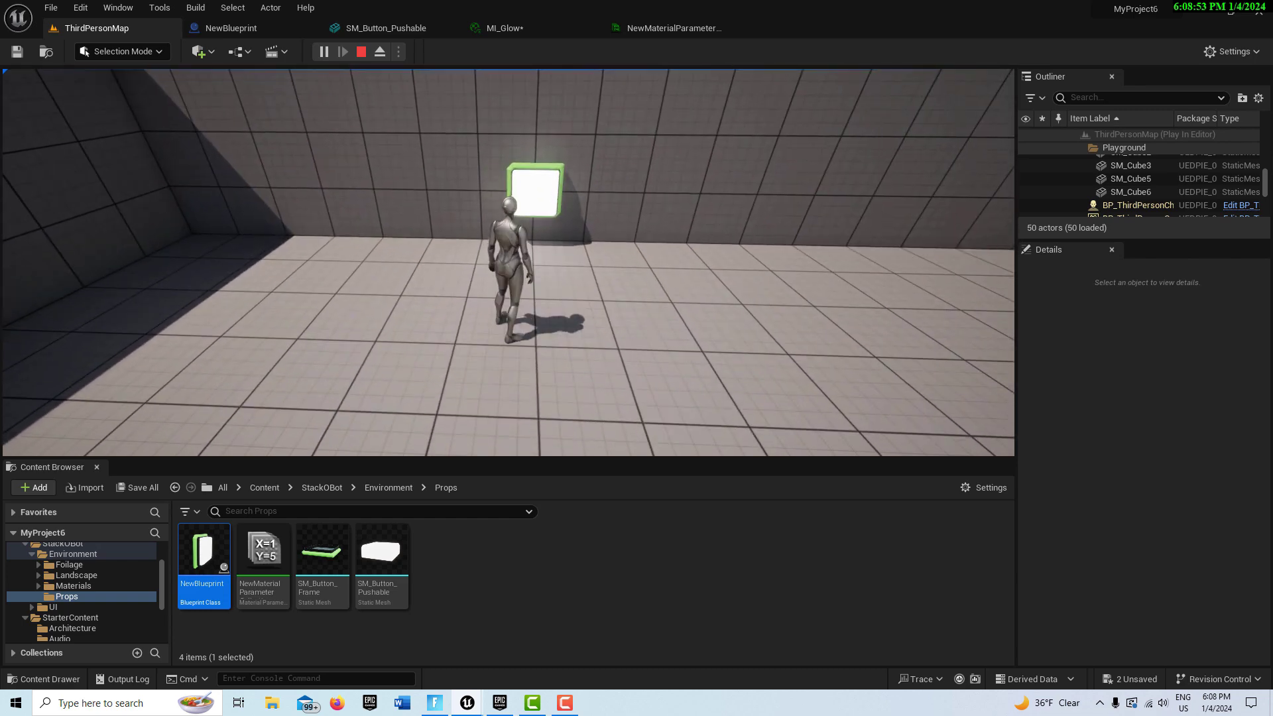
key(w)
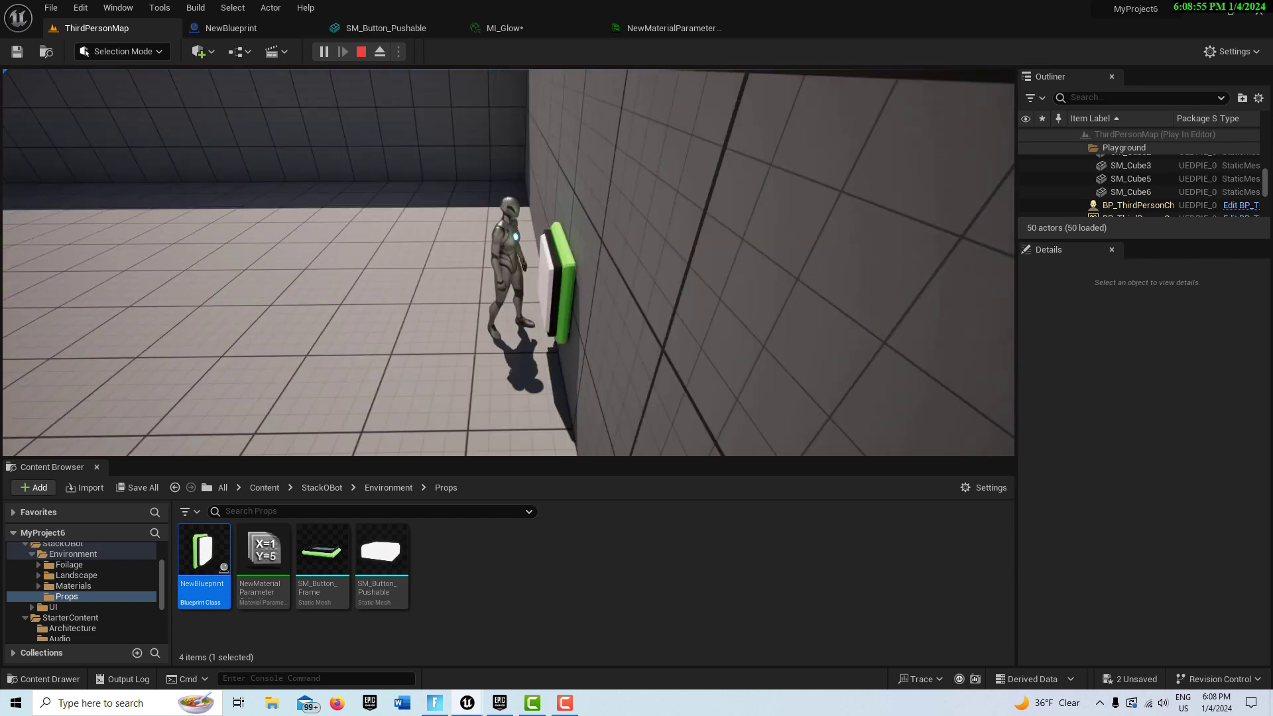
Walk the character away across the floor toward the blue cubes, then back near the button.
key(w)
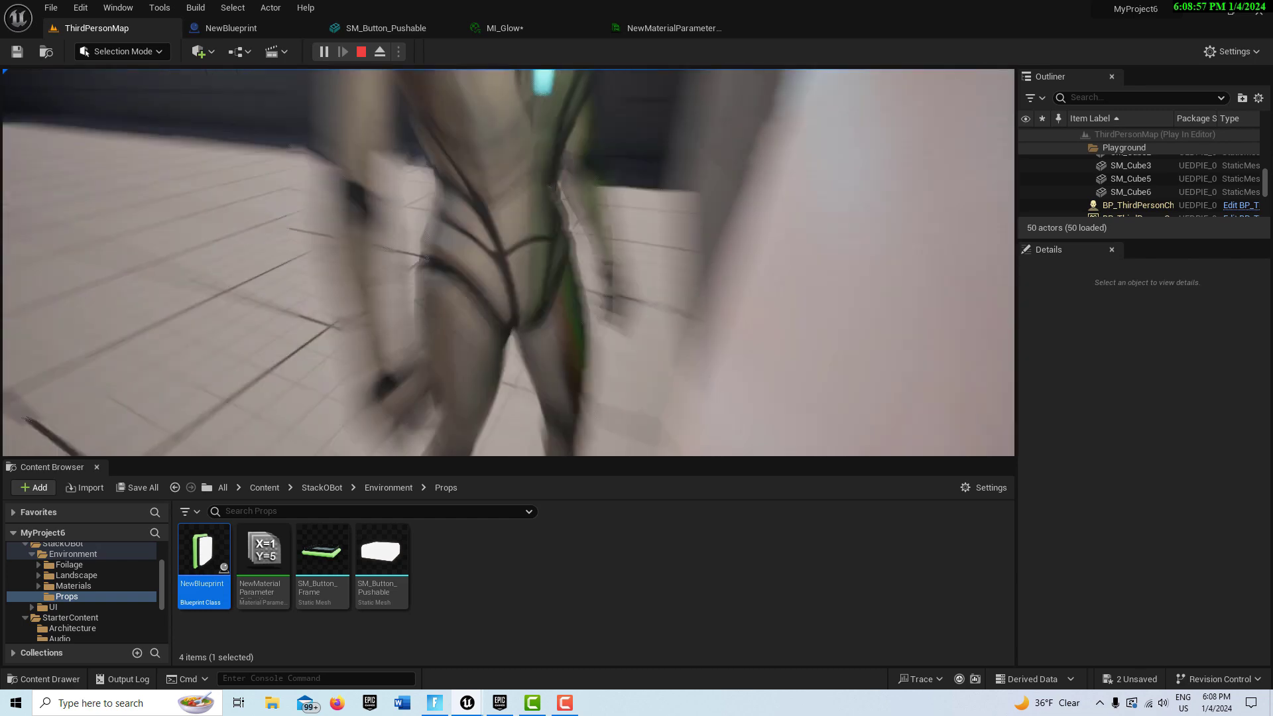
key(w)
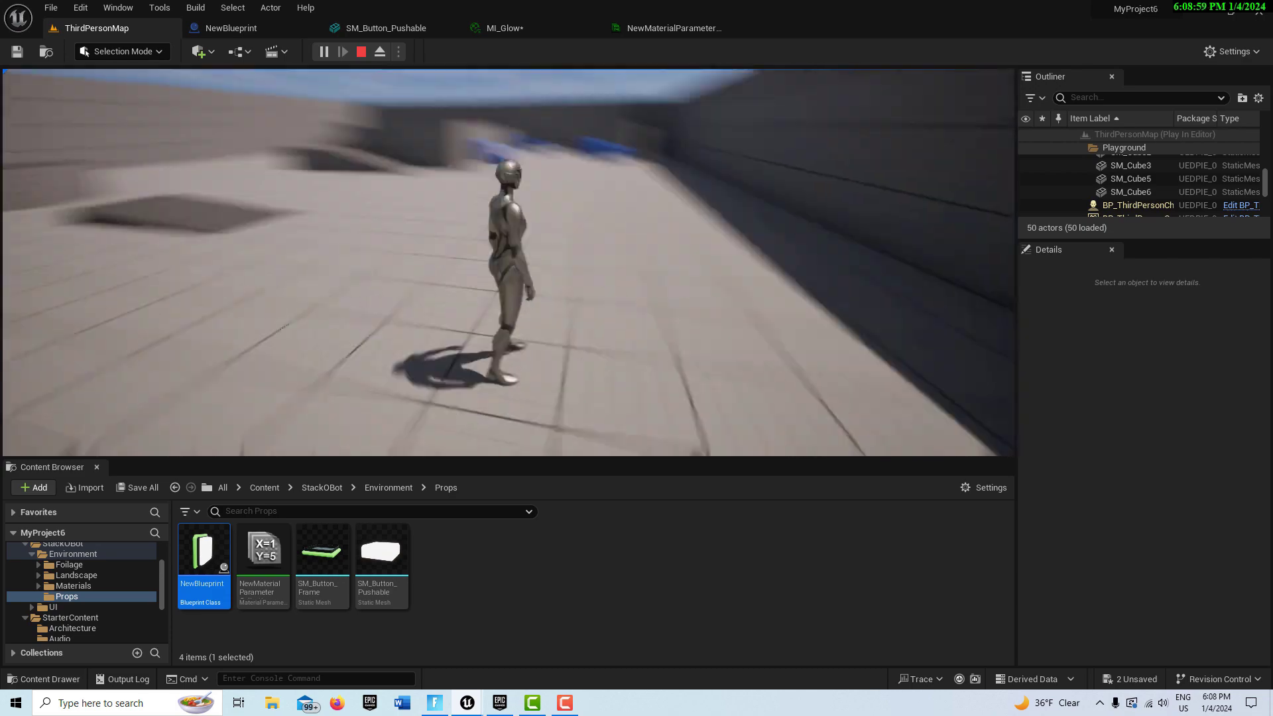
key(w)
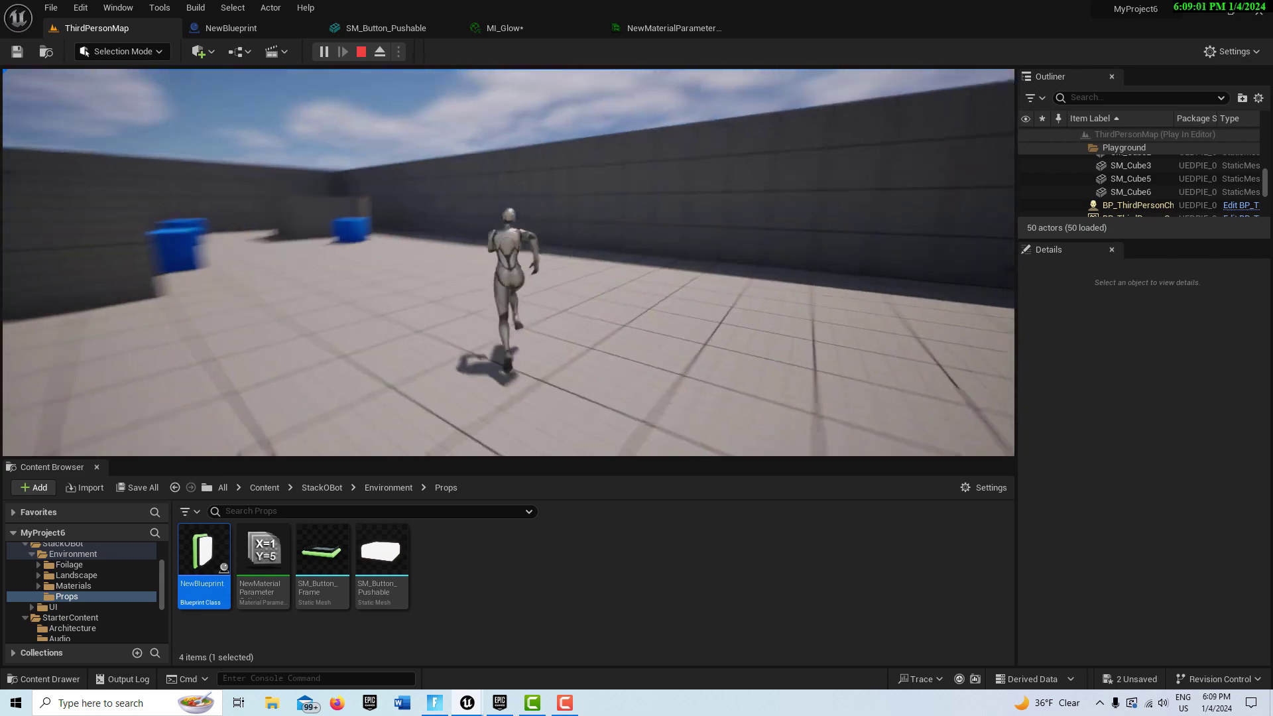
key(w)
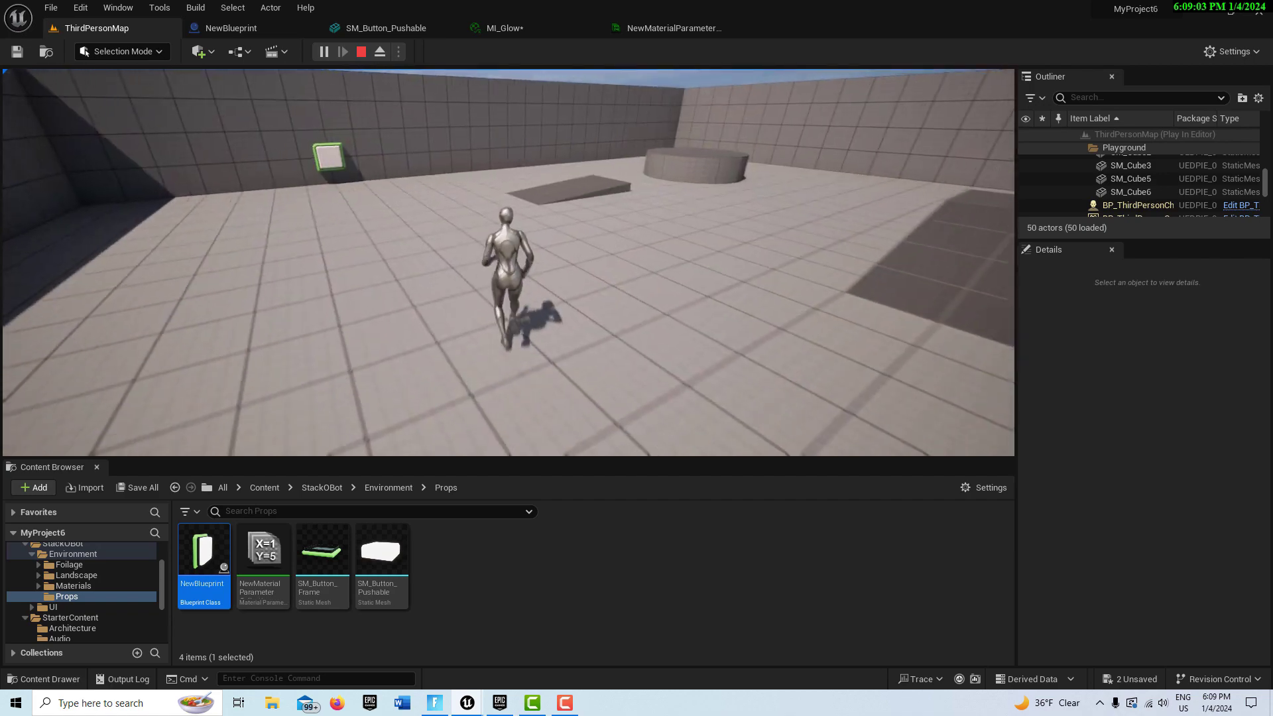
key(w)
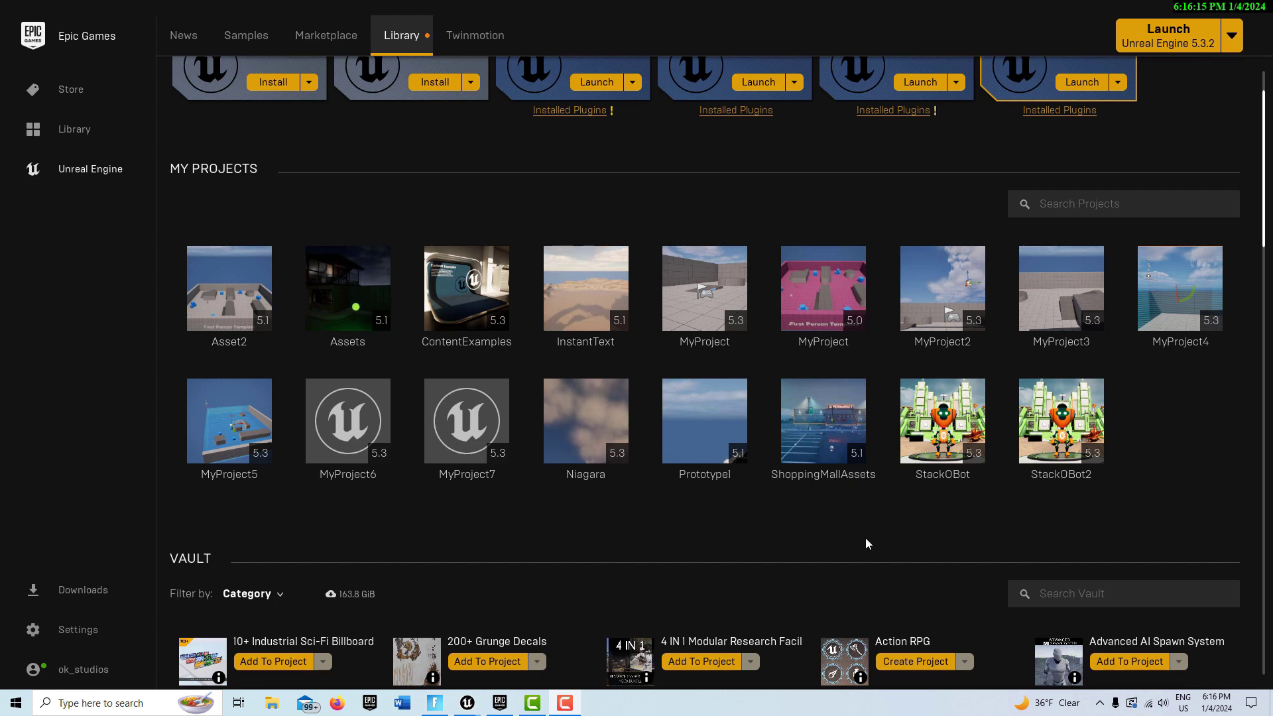
Scroll down to the StackOBot2 project tile in My Projects and launch it.
scroll(1005, 501, down, 1)
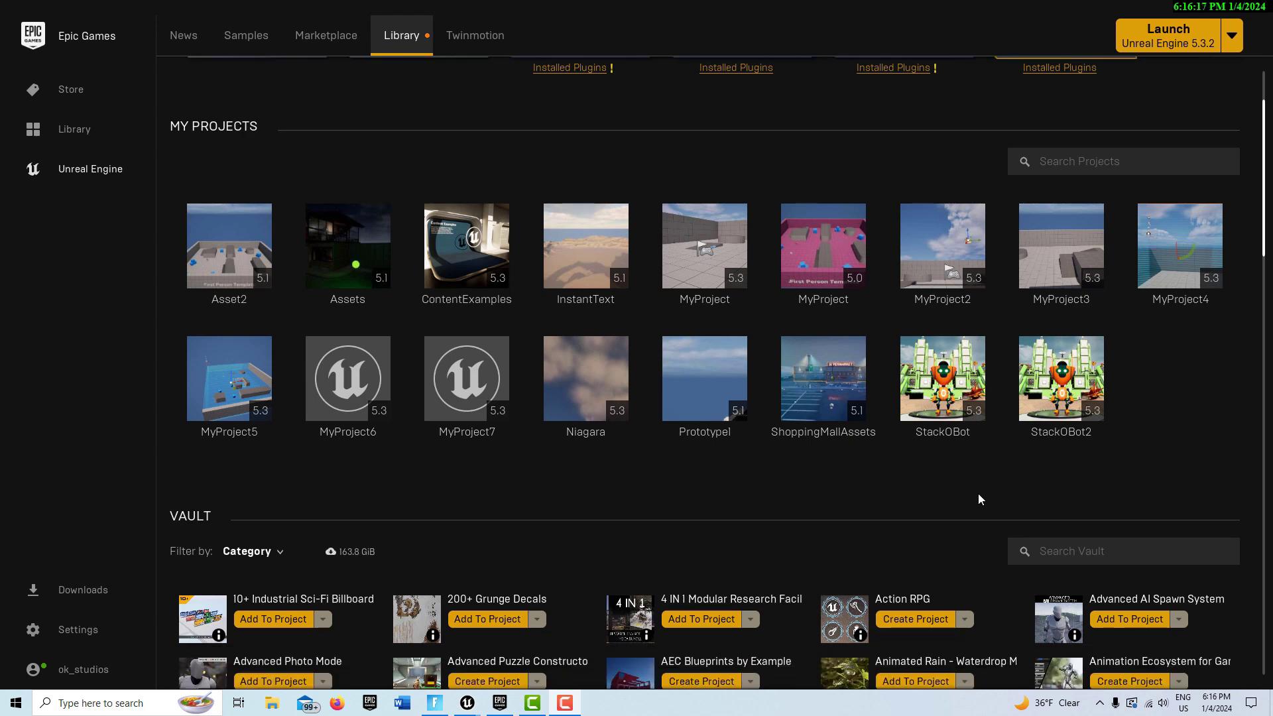
double_click(1059, 364)
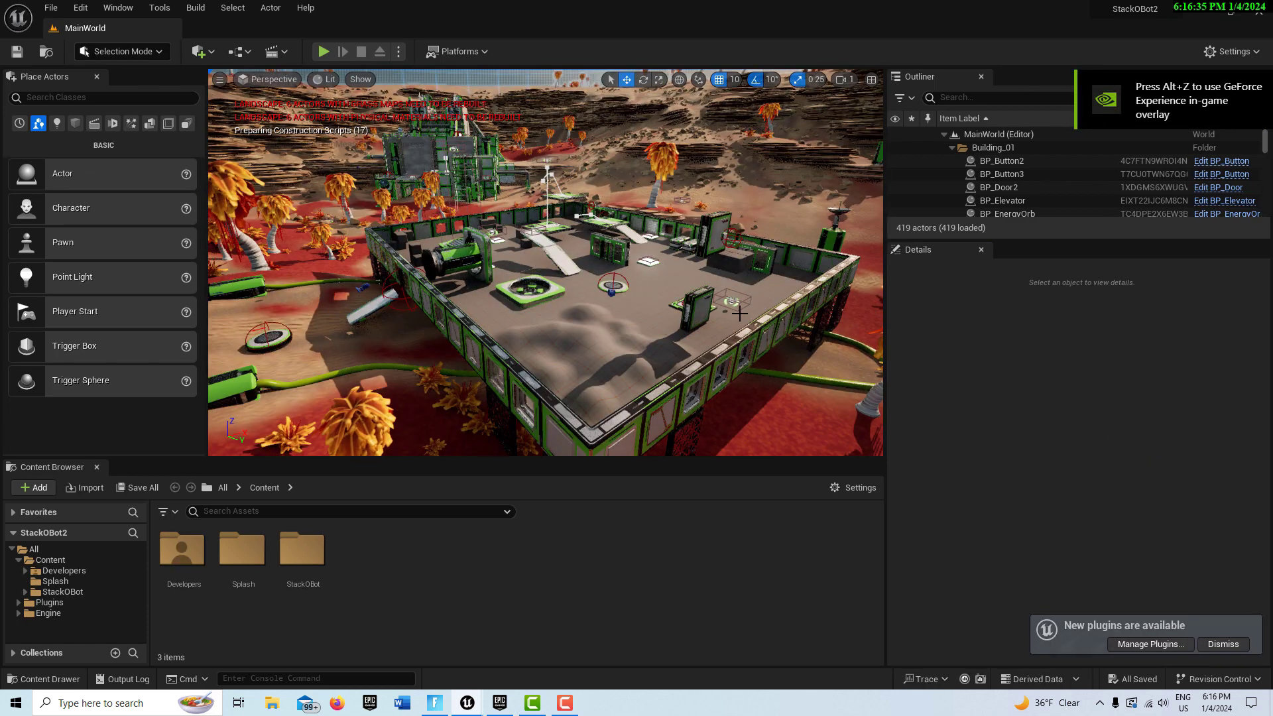
Return to the StackOBot2 MainWorld editor through the taskbar and select the BP_Button3 actor.
mouse_move(483, 697)
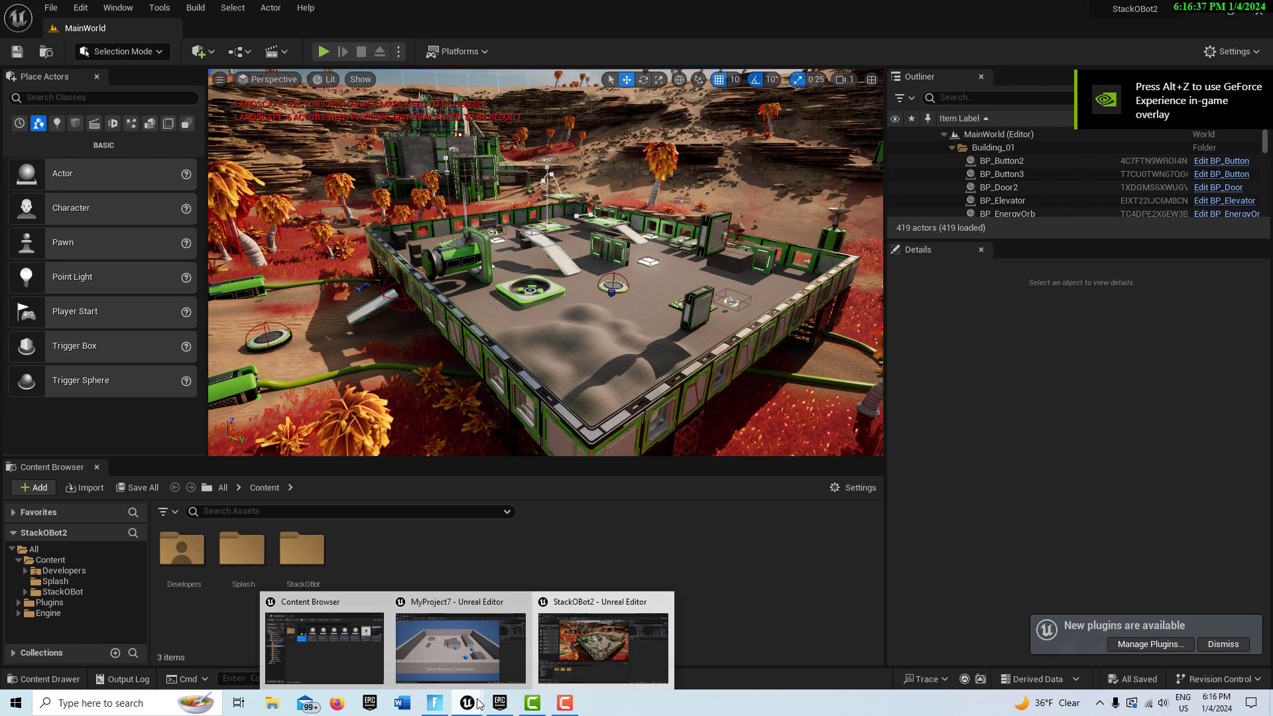
click(480, 645)
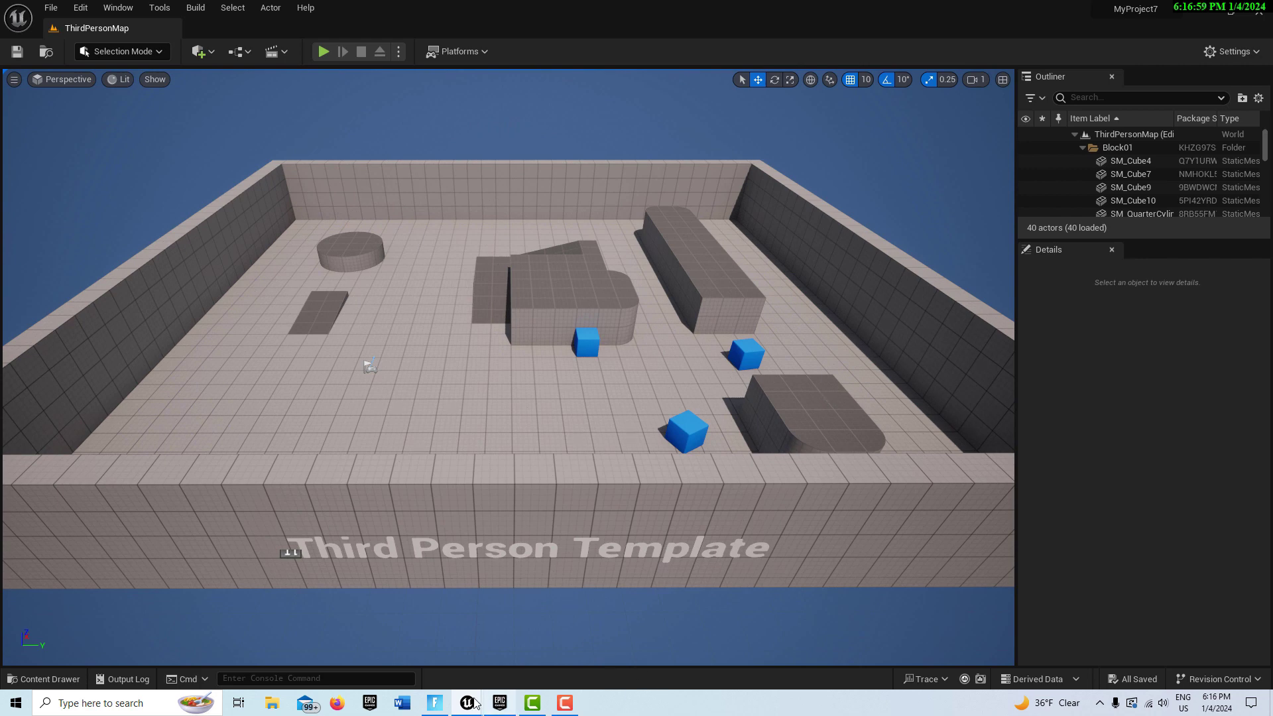
mouse_move(467, 704)
click(590, 651)
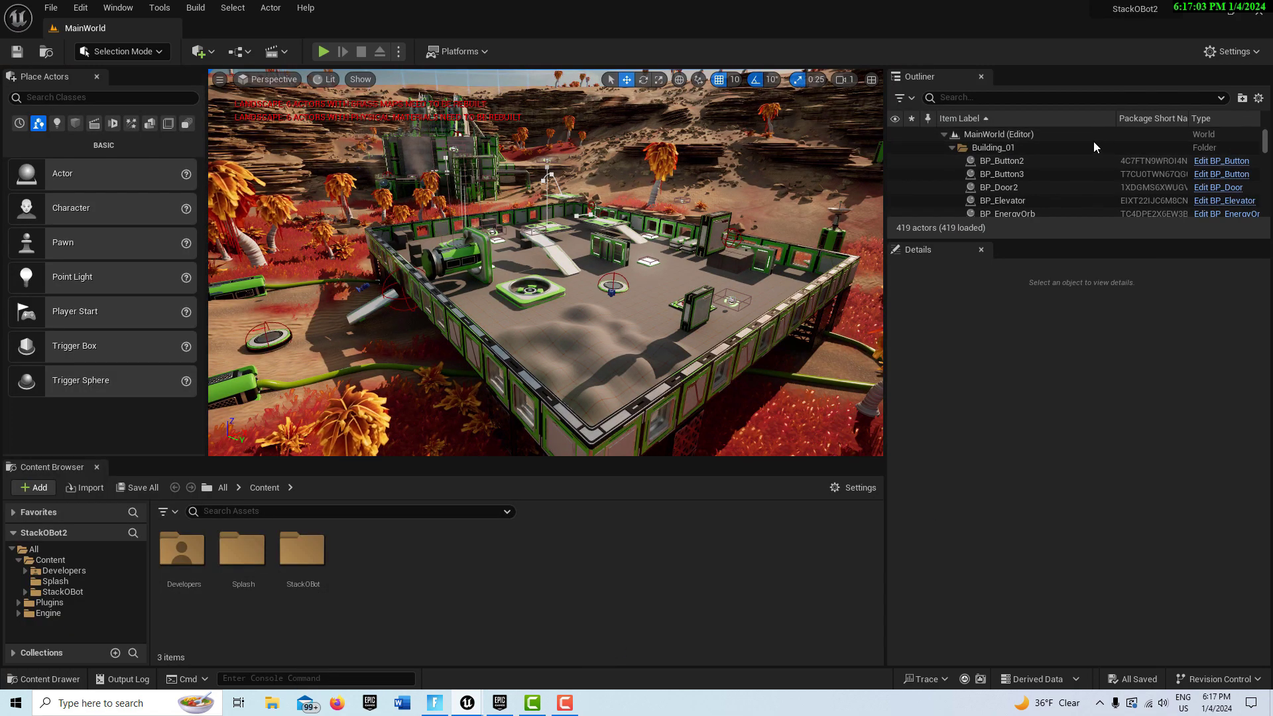
click(1014, 175)
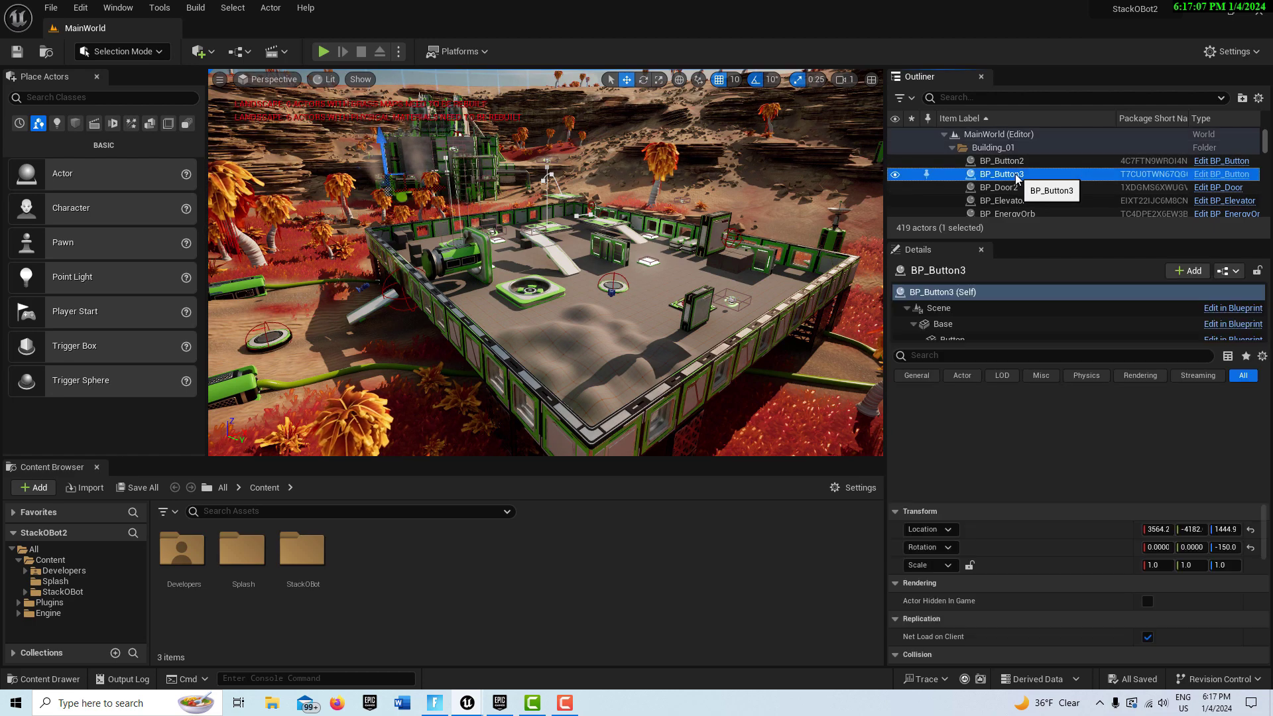
Open BP_Button docked beside the level, select its Base component, and browse to its SM_Button_Frame mesh.
click(1237, 174)
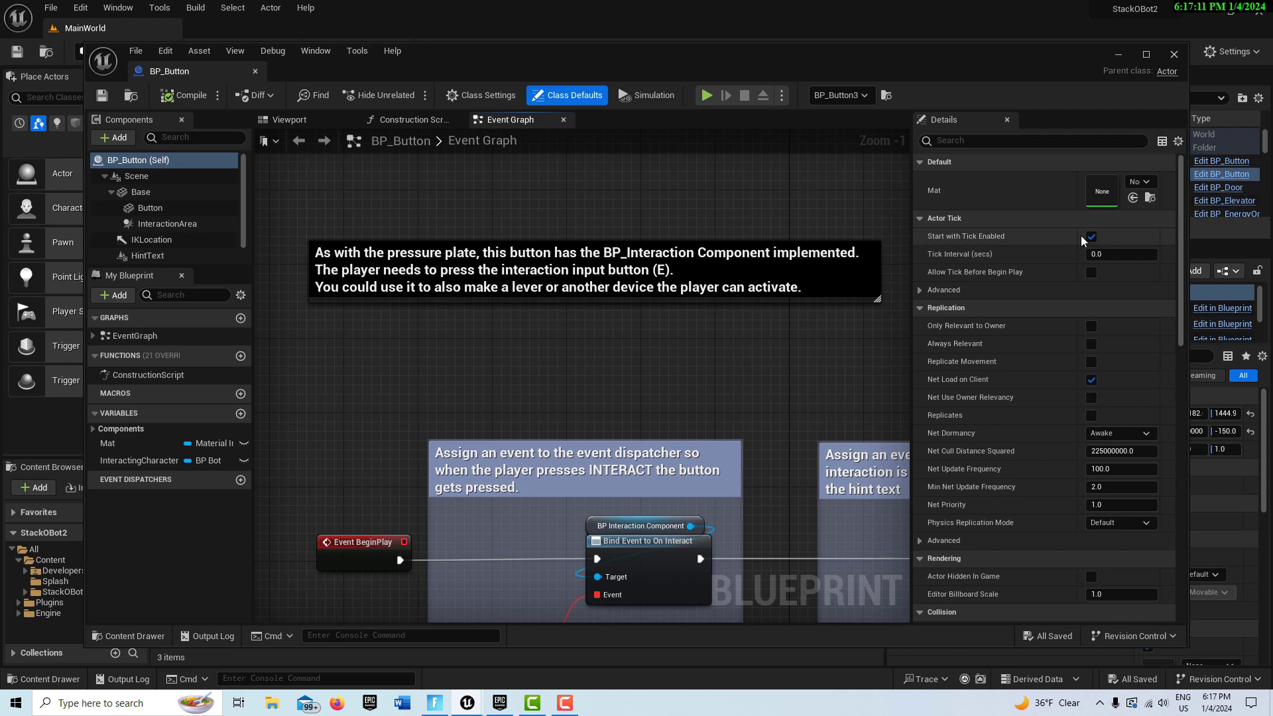
drag(225, 73, 239, 28)
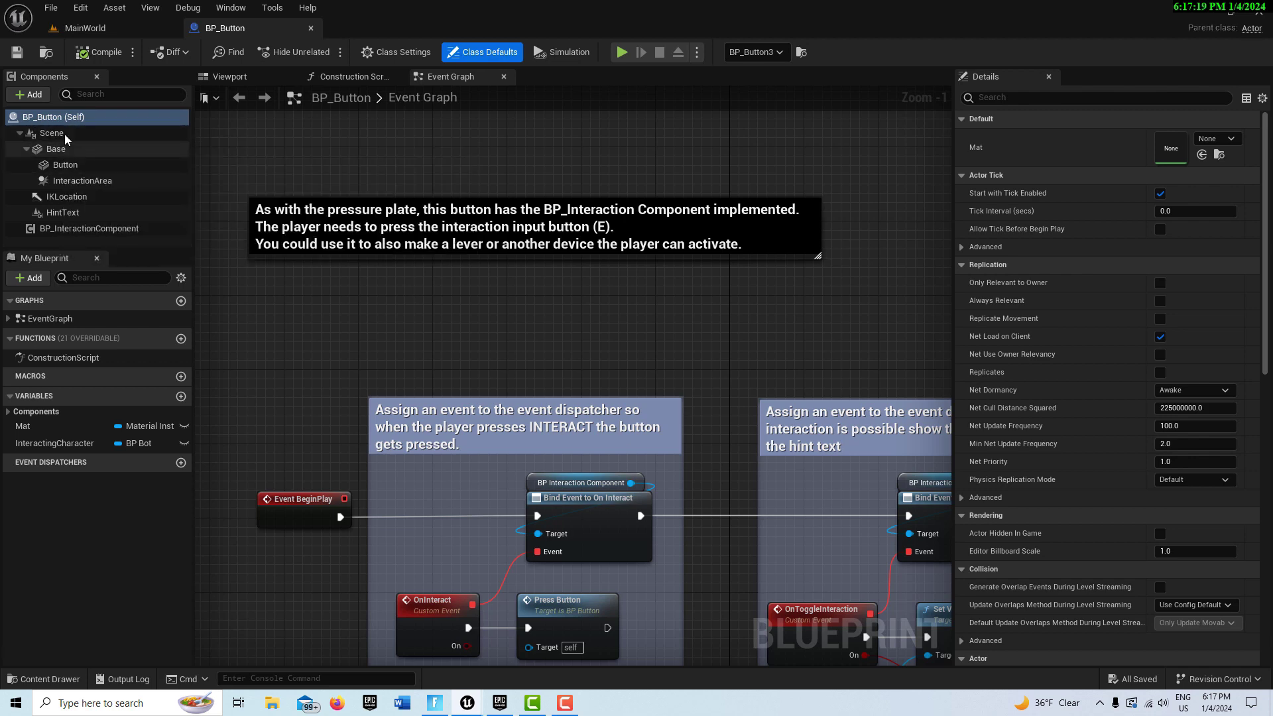
click(74, 149)
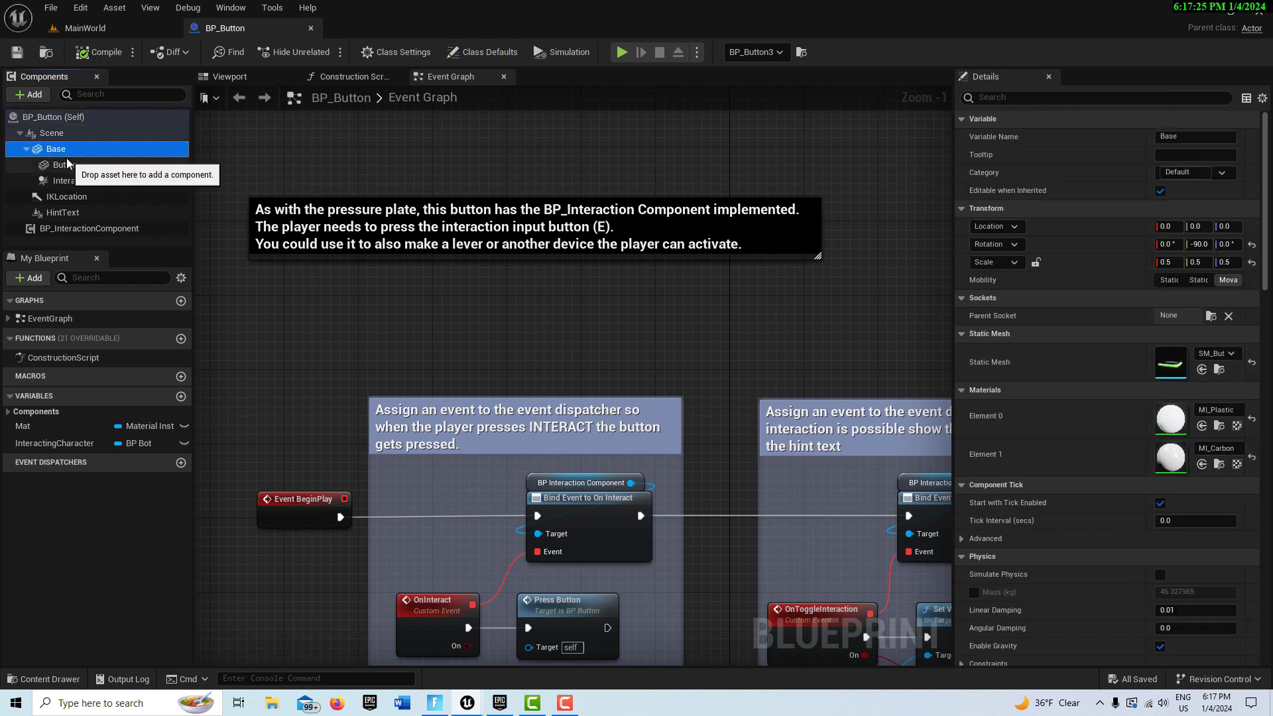
mouse_move(77, 170)
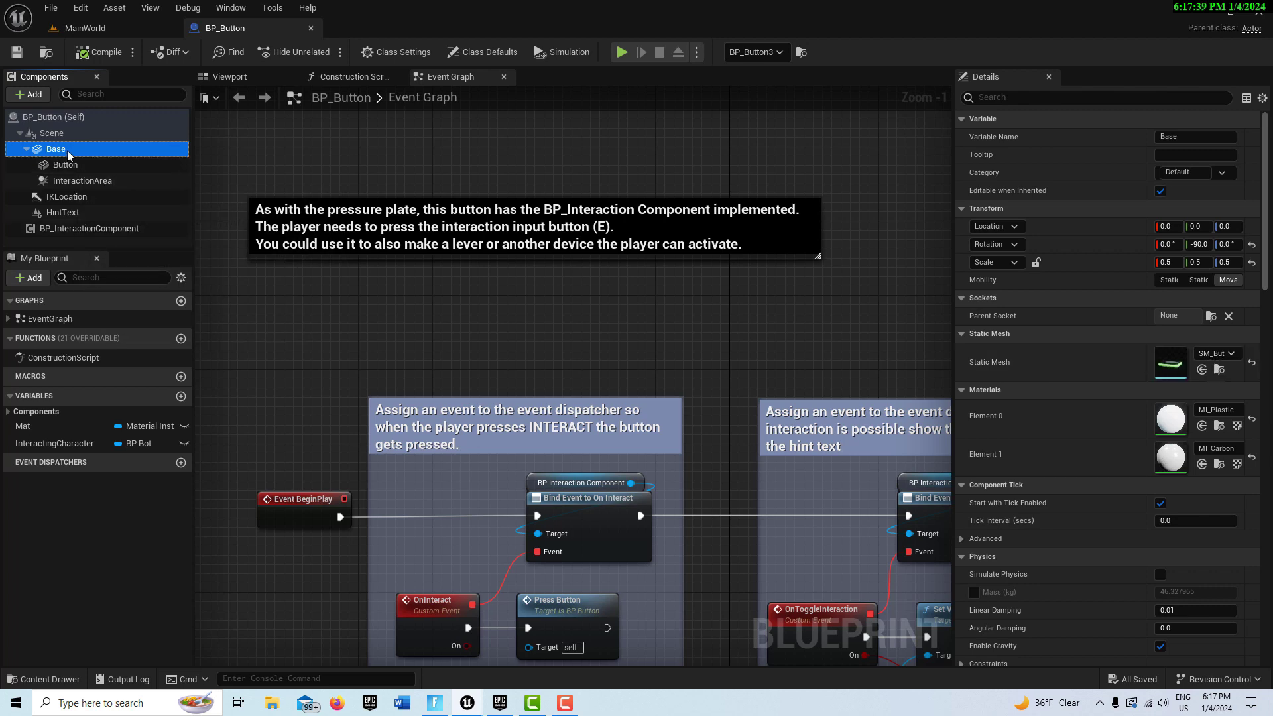
click(1219, 370)
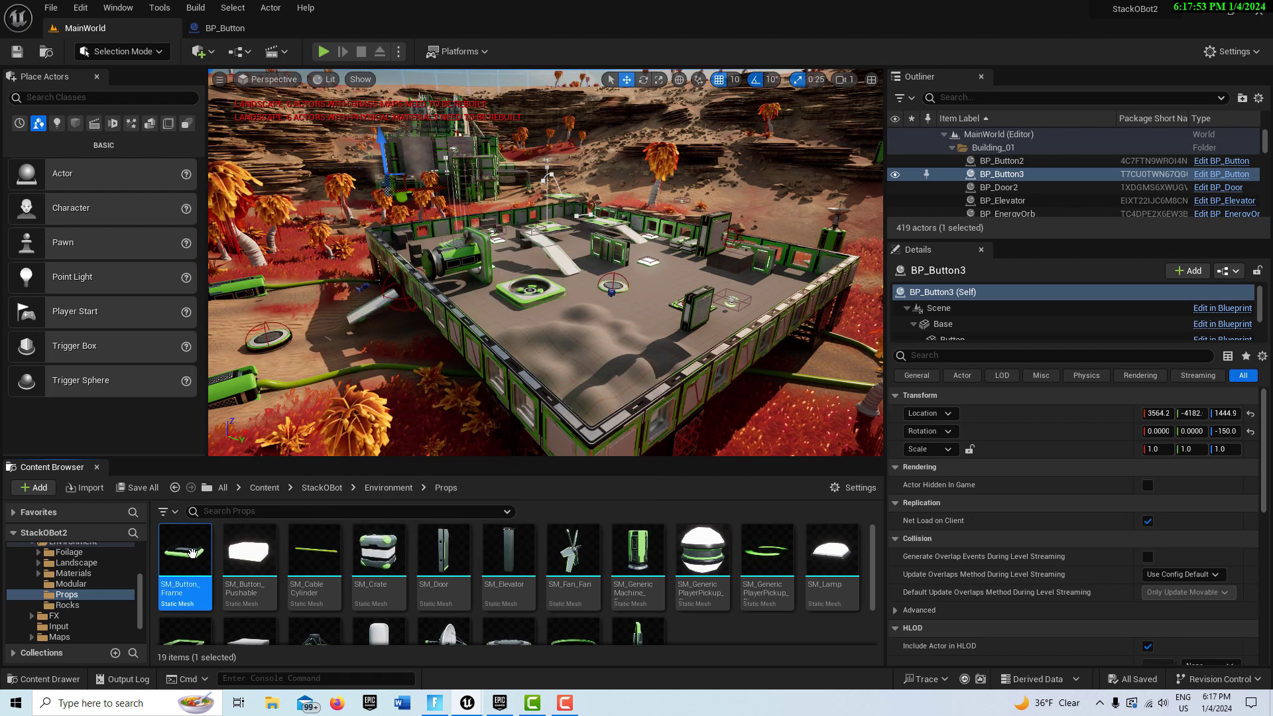
Start migrating SM_Button_Frame and accept the list of assets to migrate.
right_click(185, 549)
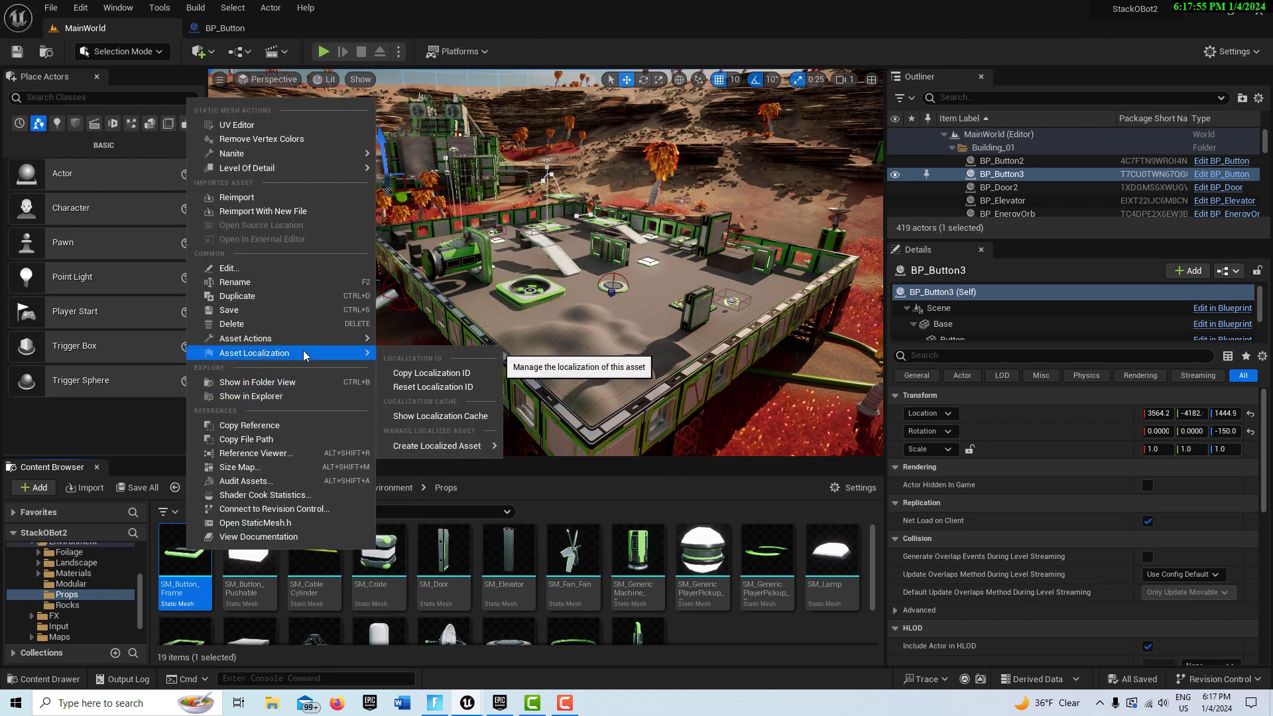
mouse_move(296, 336)
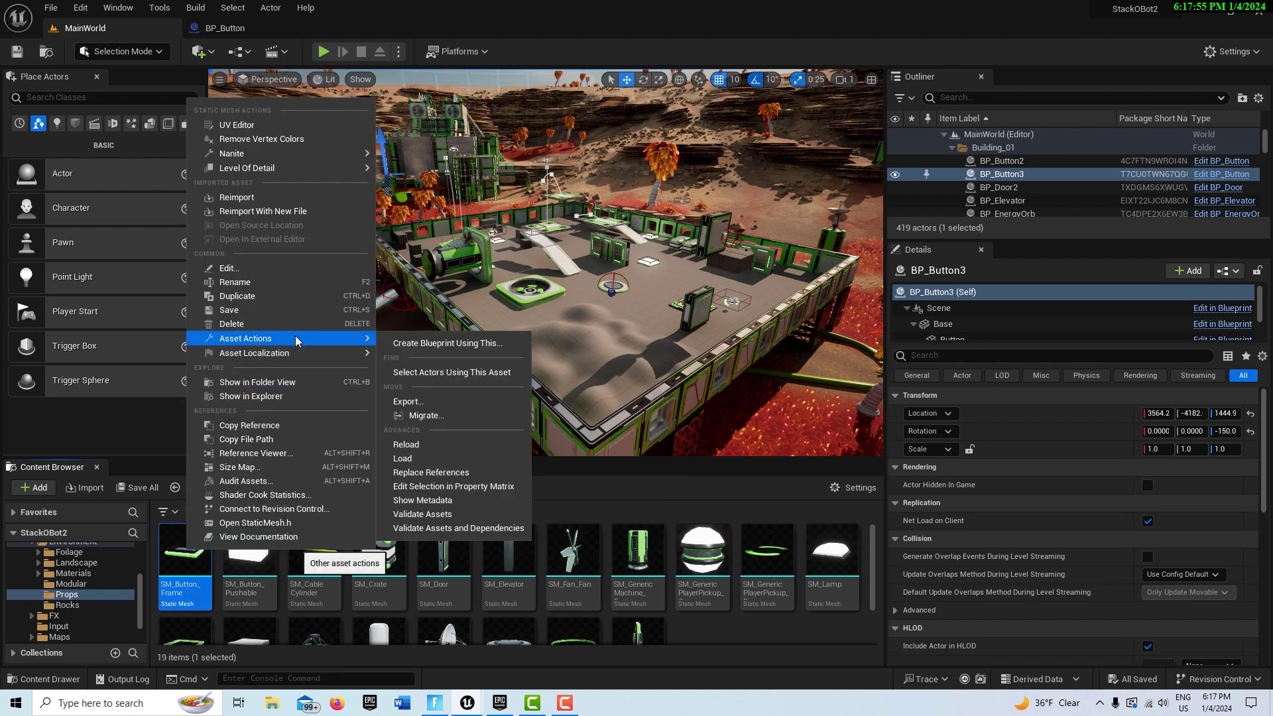
click(446, 415)
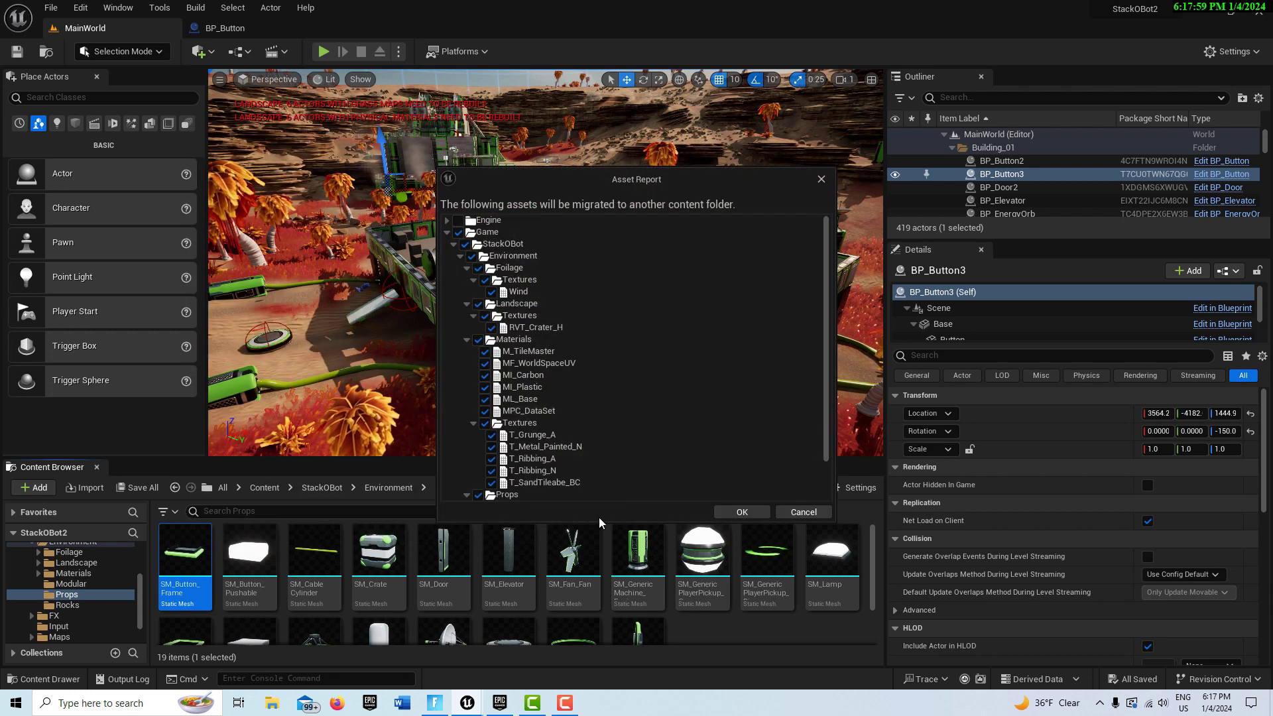
drag(828, 313, 832, 420)
click(756, 511)
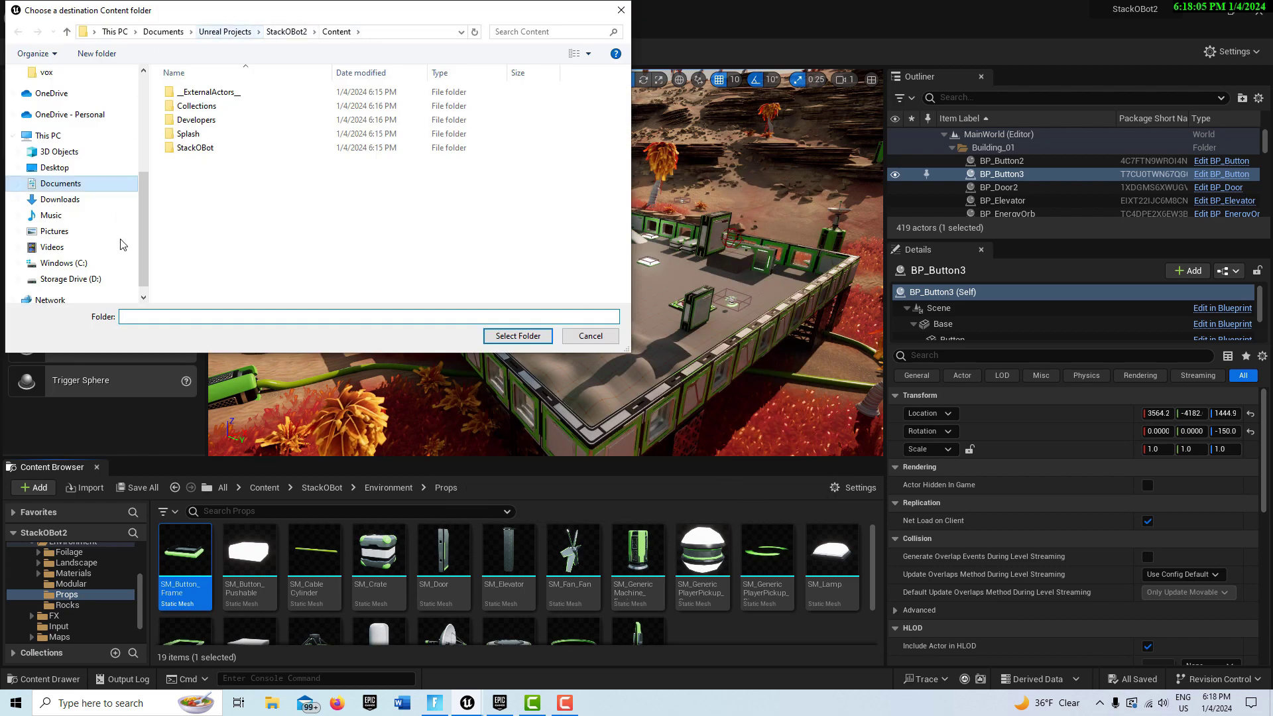
Choose D:/Unreal_Projects/MyProject7/Content as the destination and complete the migration.
click(101, 279)
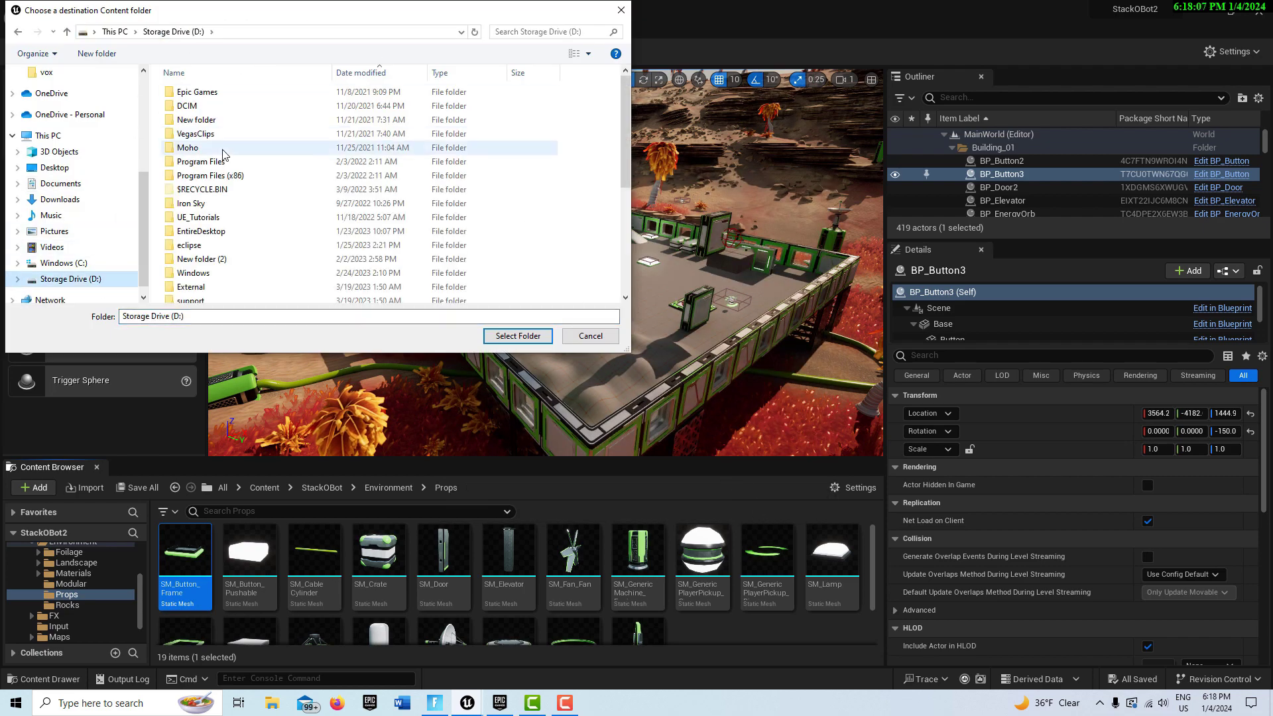
scroll(227, 168, down, 5)
scroll(230, 179, up, 6)
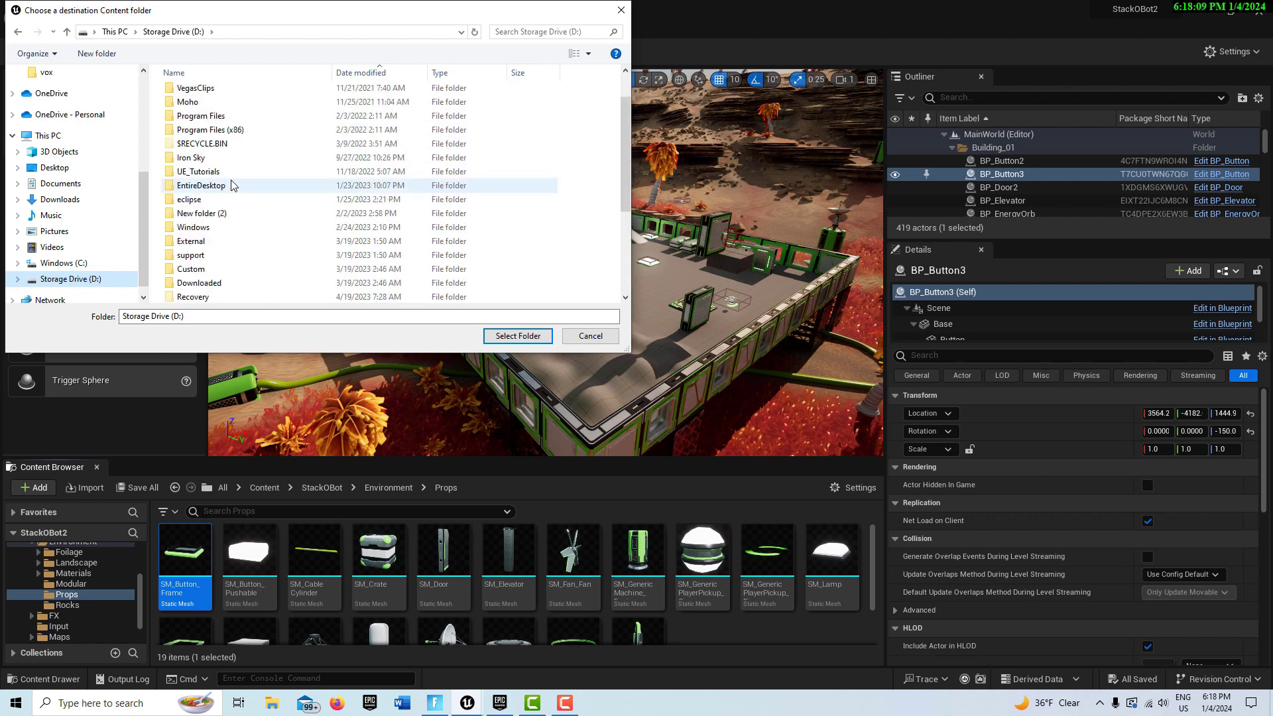
scroll(232, 186, down, 5)
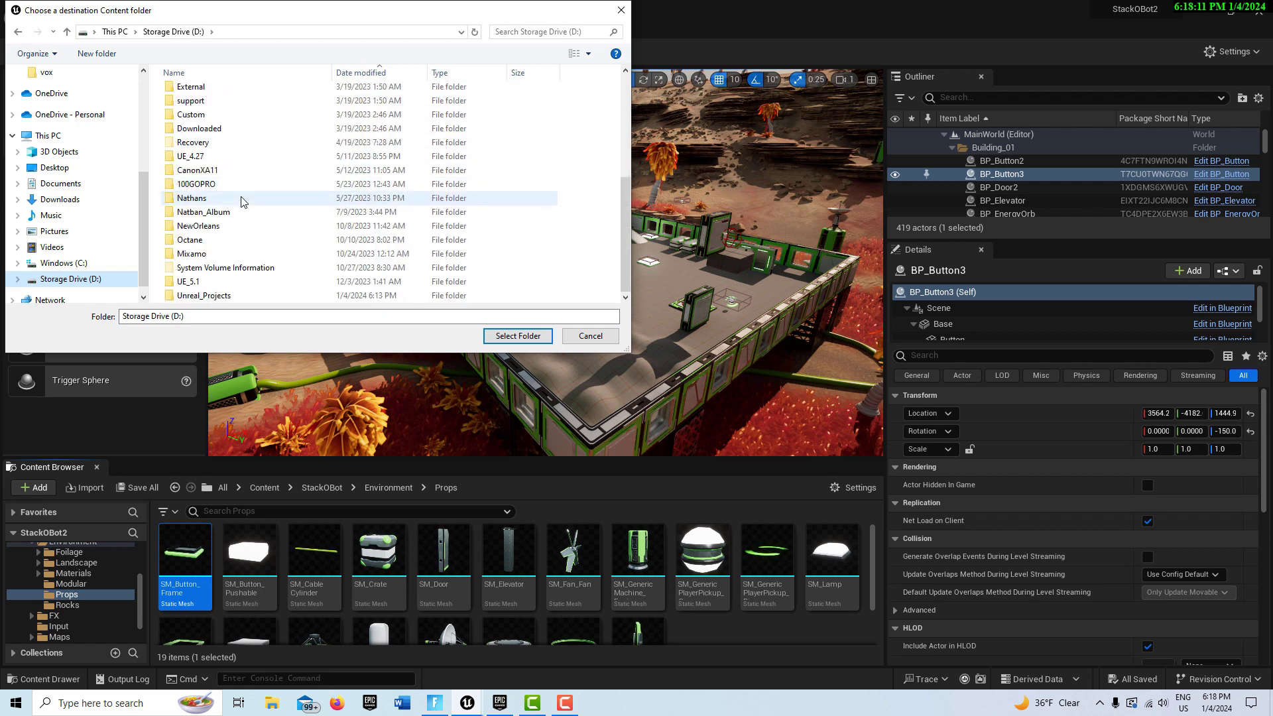
click(204, 296)
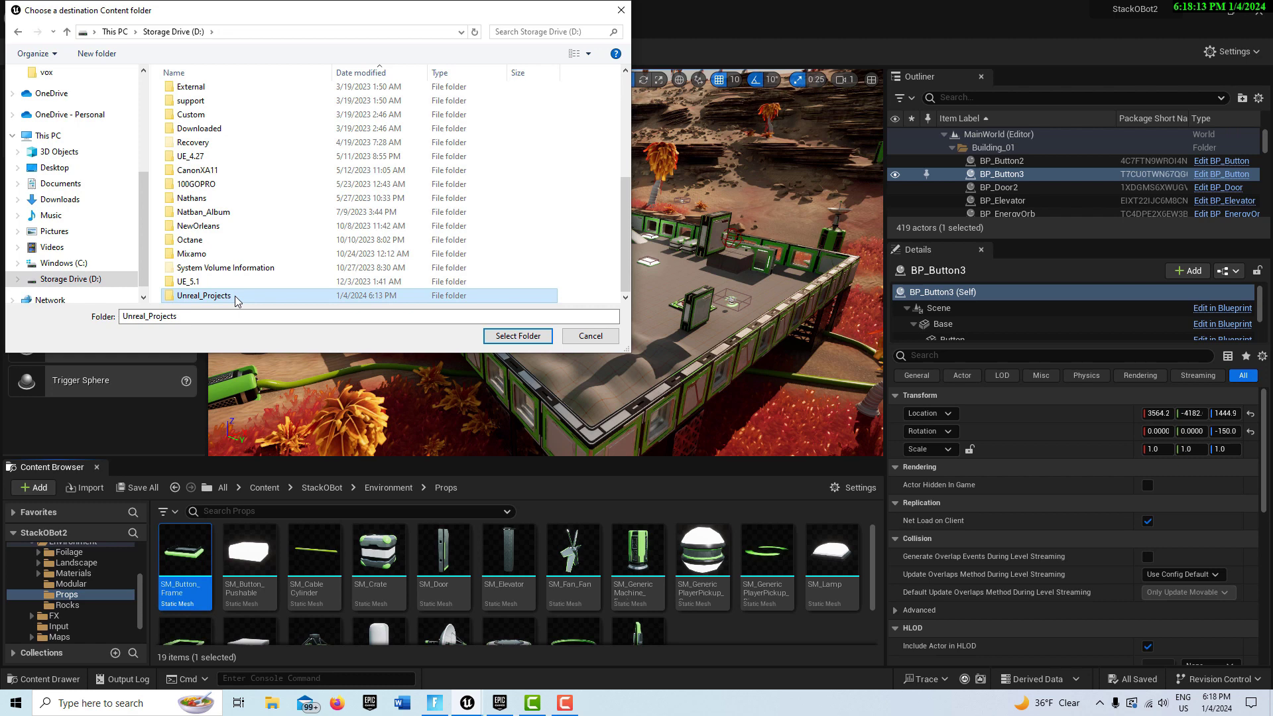
double_click(235, 297)
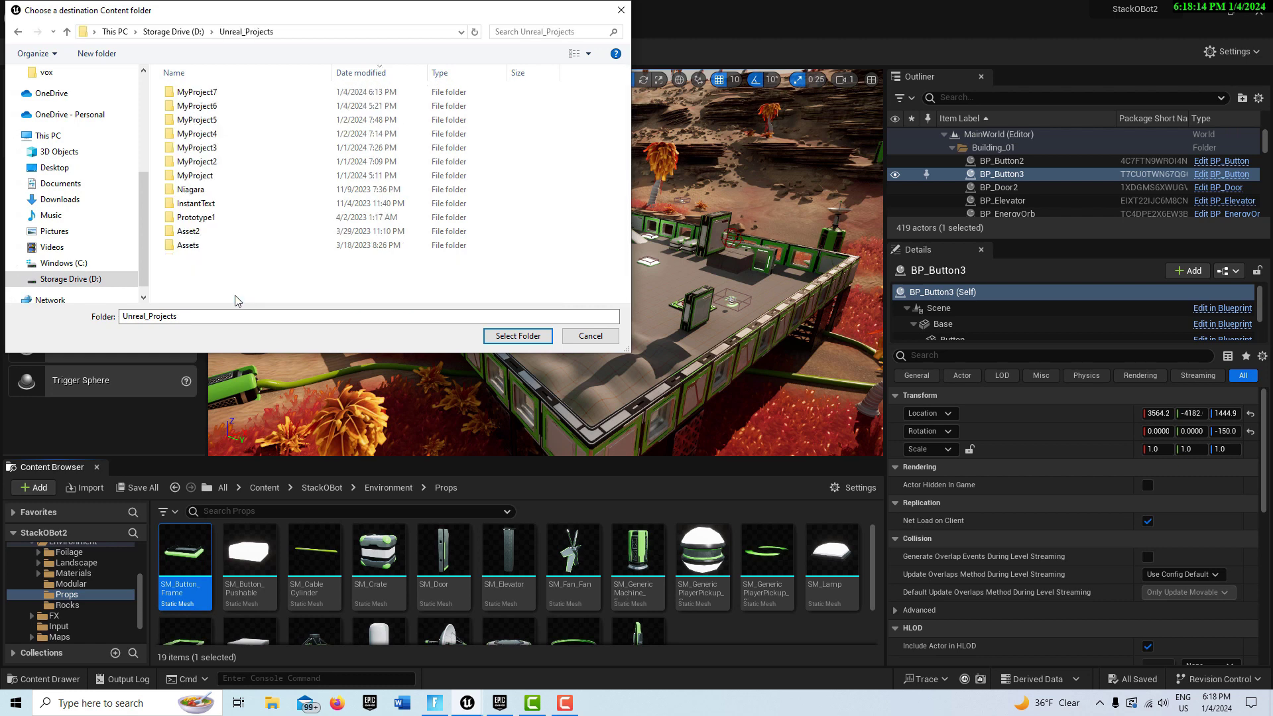
double_click(220, 94)
click(209, 105)
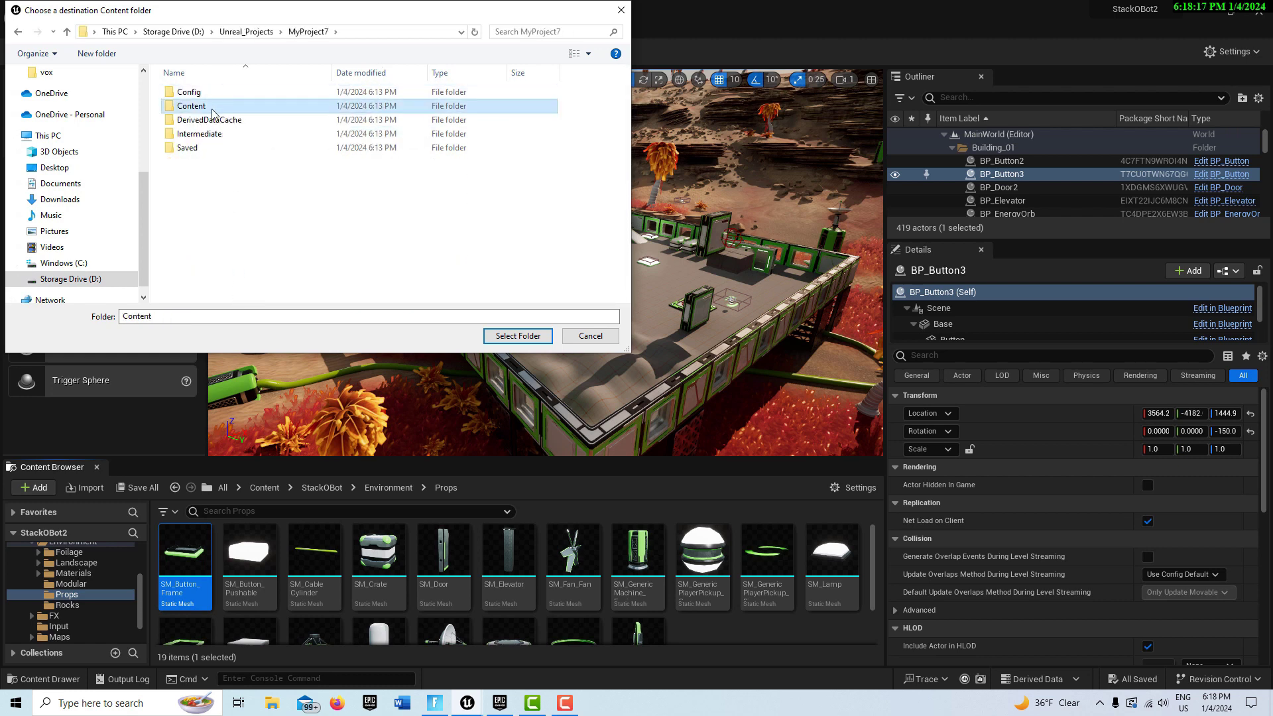
click(523, 337)
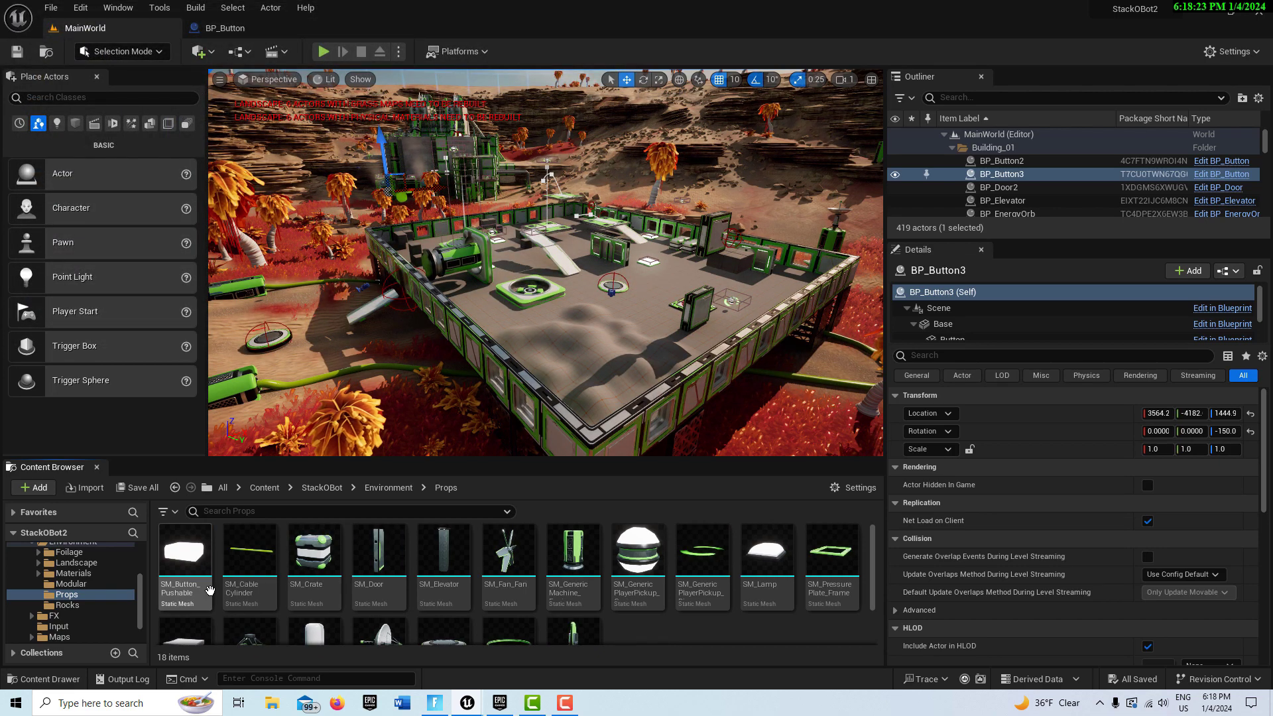
Start migrating SM_Button_Pushable and accept its asset list.
mouse_move(191, 563)
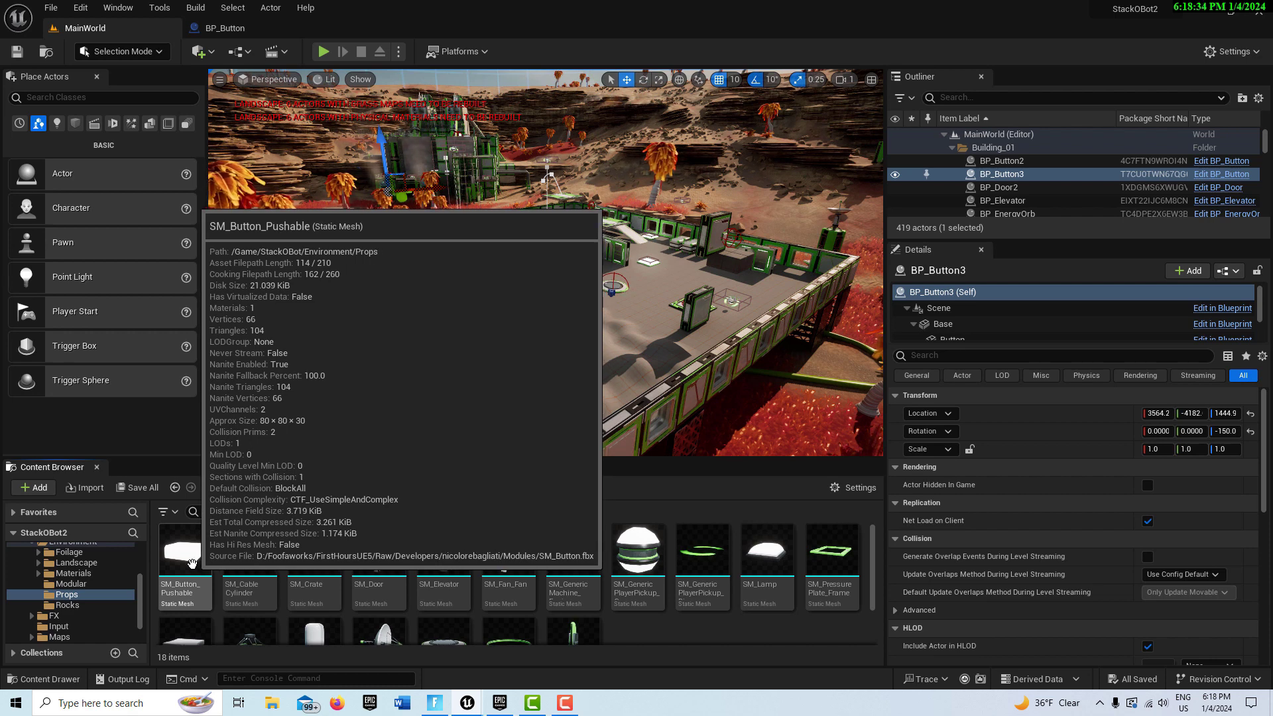
click(191, 562)
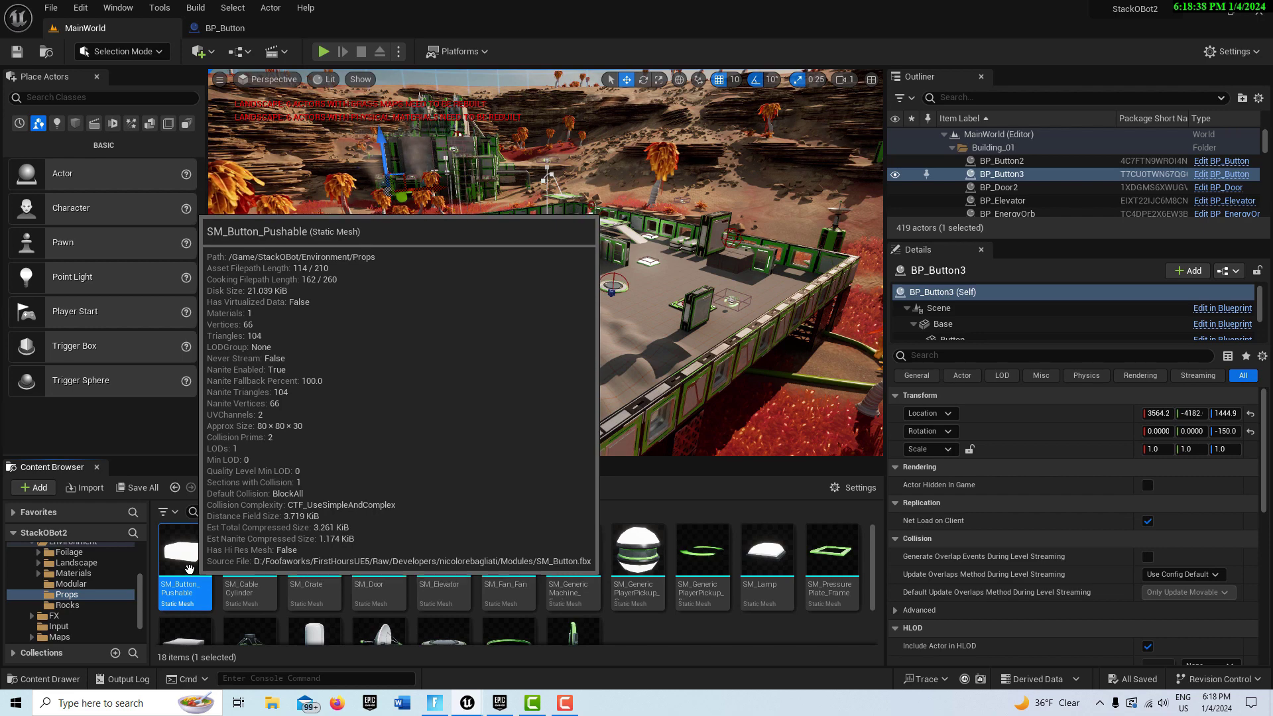
right_click(189, 569)
mouse_move(260, 359)
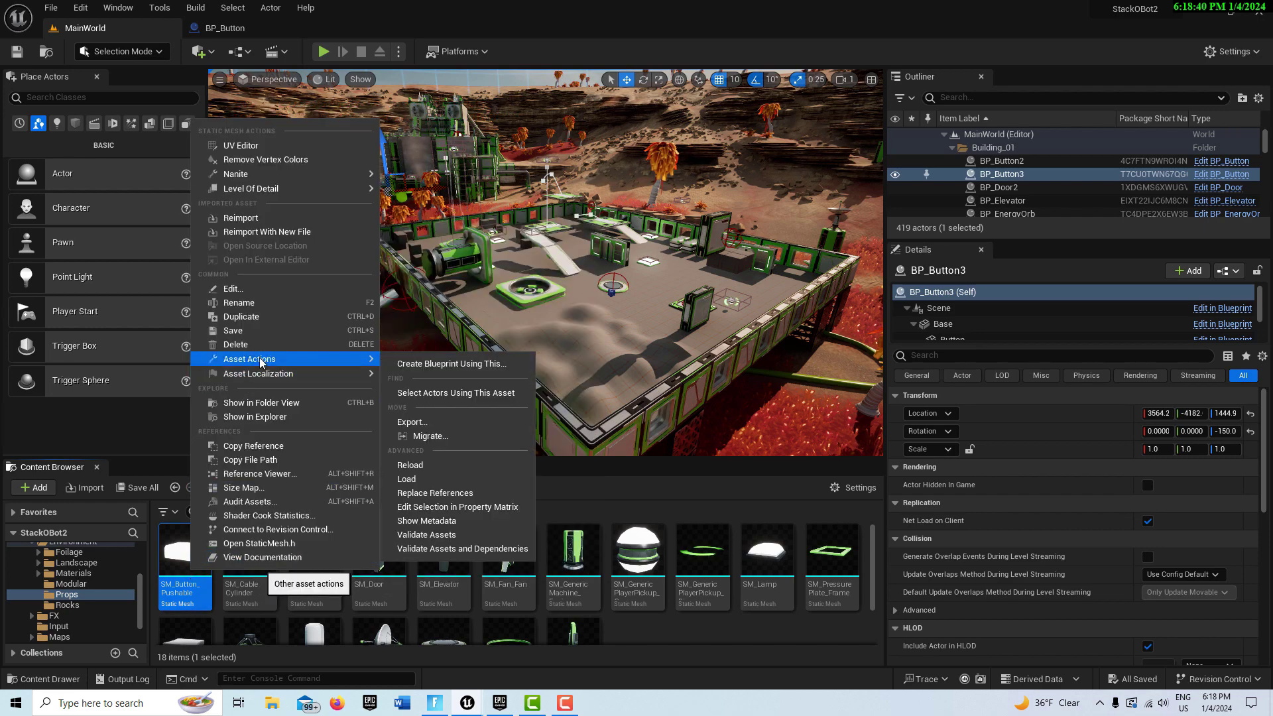
click(488, 434)
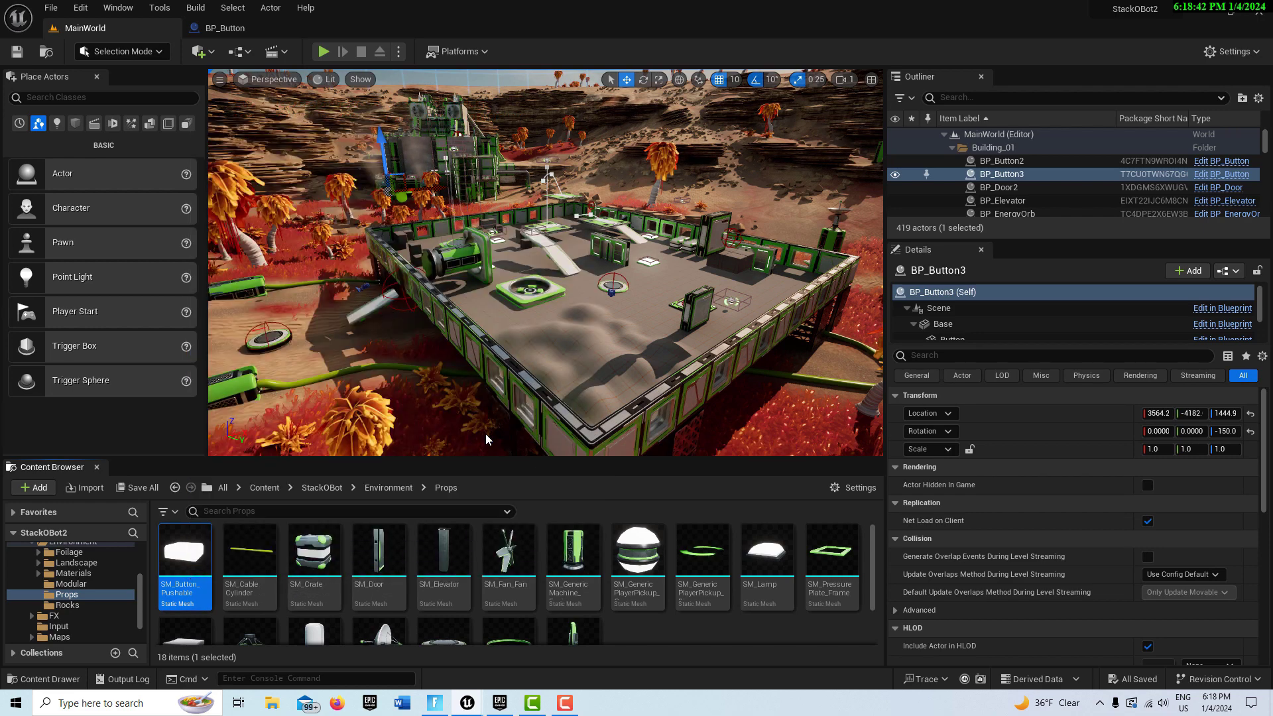
click(753, 512)
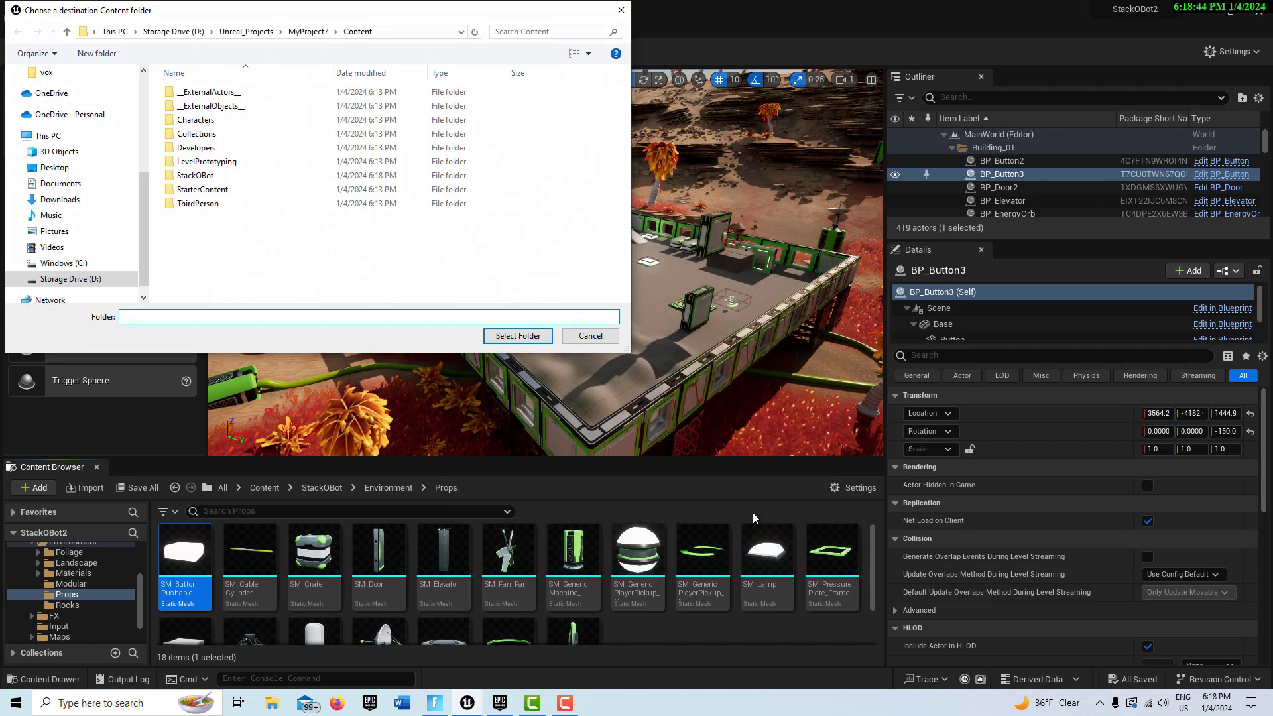
Send it to MyProject7's Content folder, overwrite all existing assets, and switch to MyProject7.
click(357, 31)
click(527, 337)
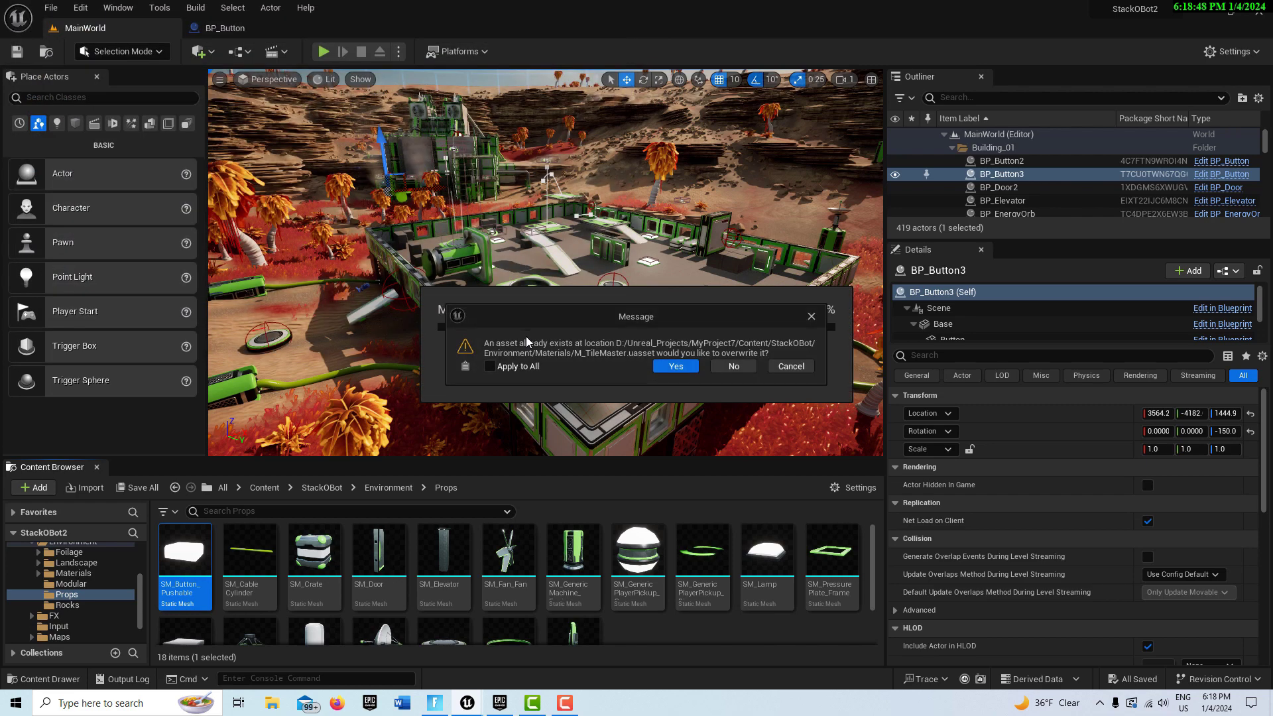
click(490, 367)
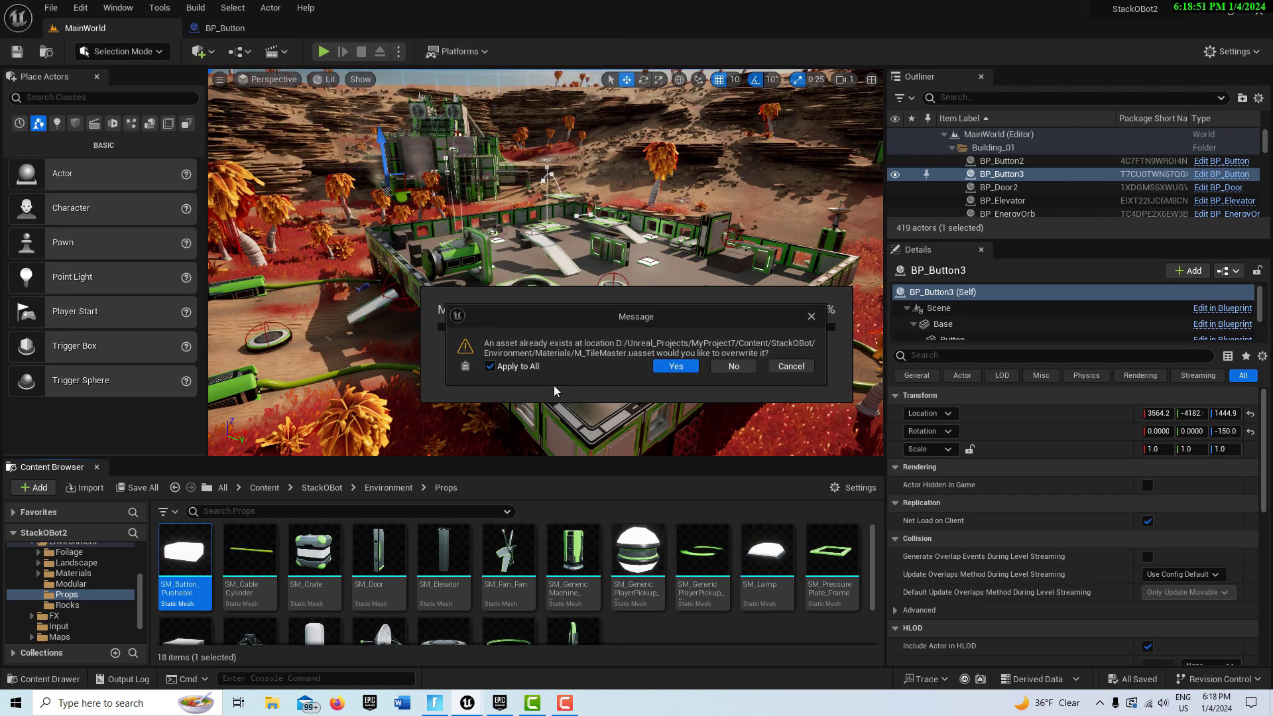
click(676, 367)
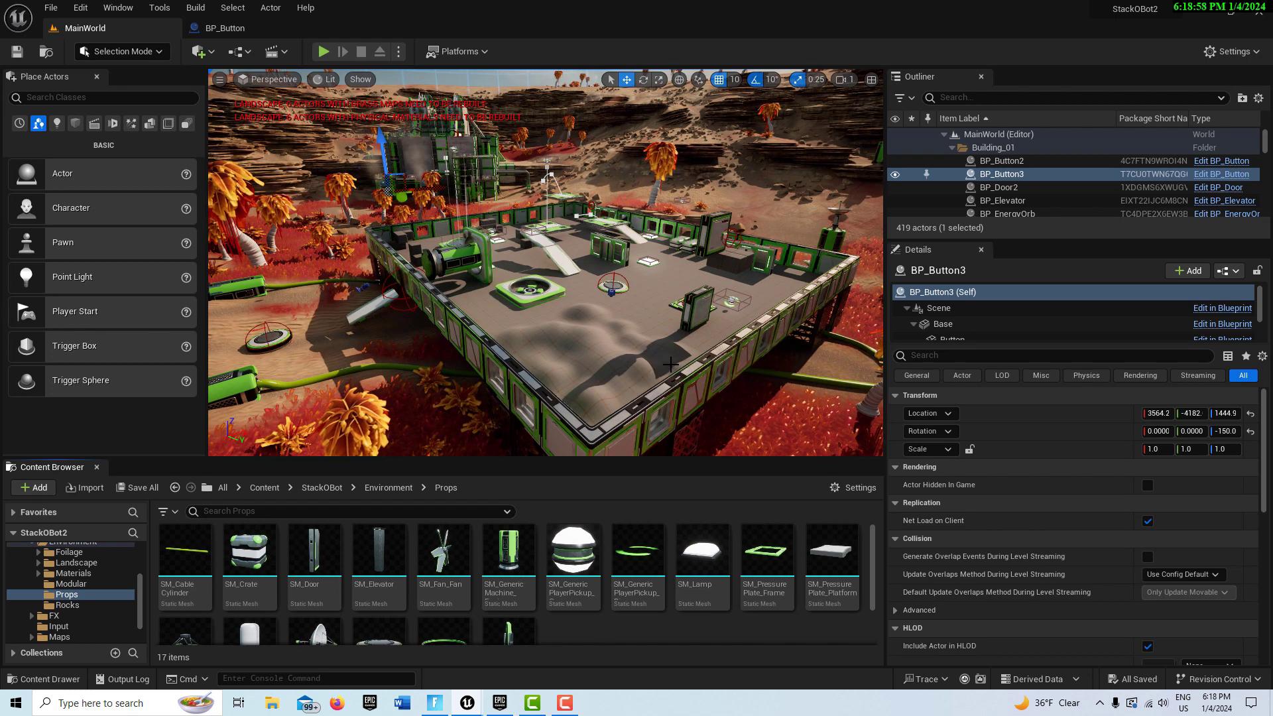
click(1255, 13)
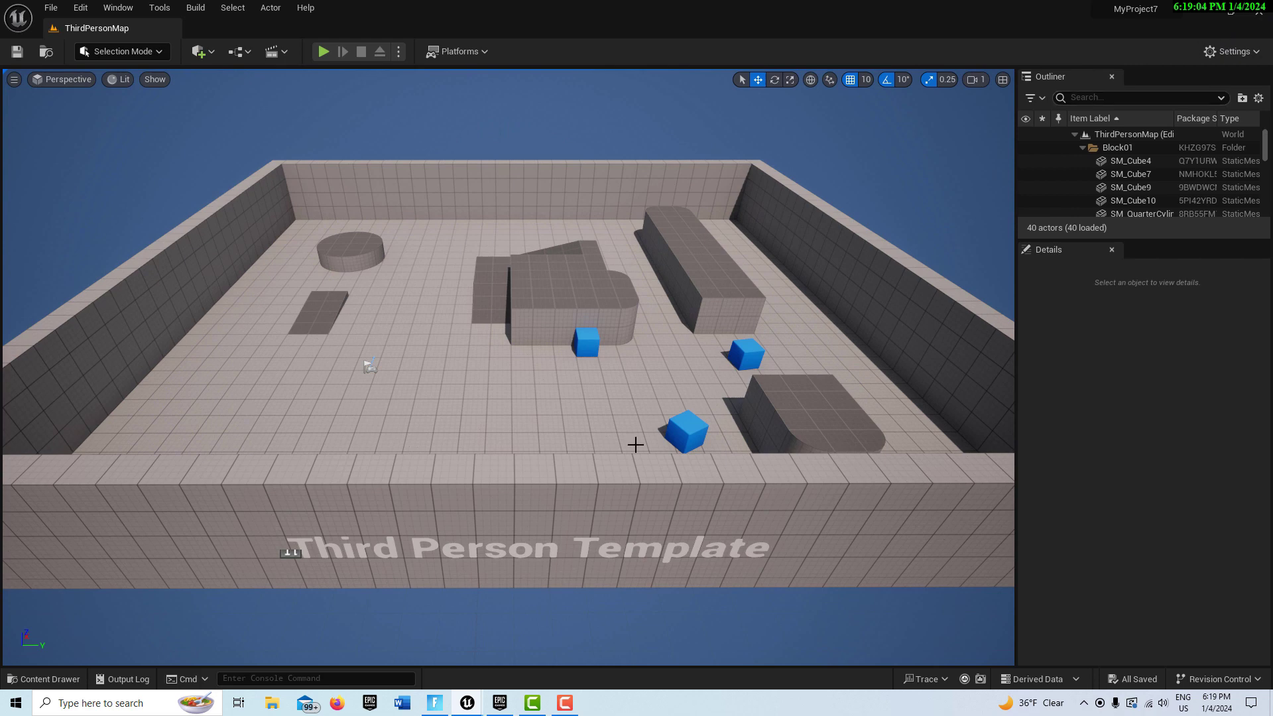
Load the Default Editor Layout and dock the Content Browser into it.
click(112, 11)
mouse_move(198, 405)
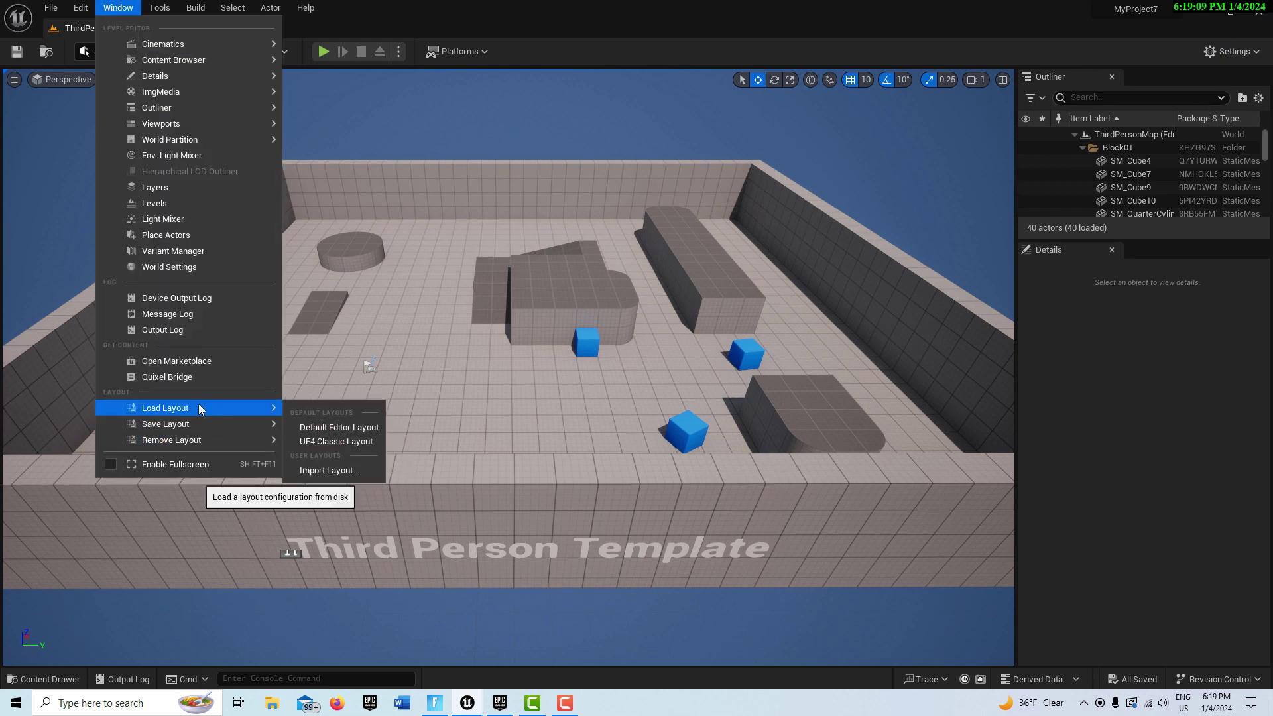
click(317, 428)
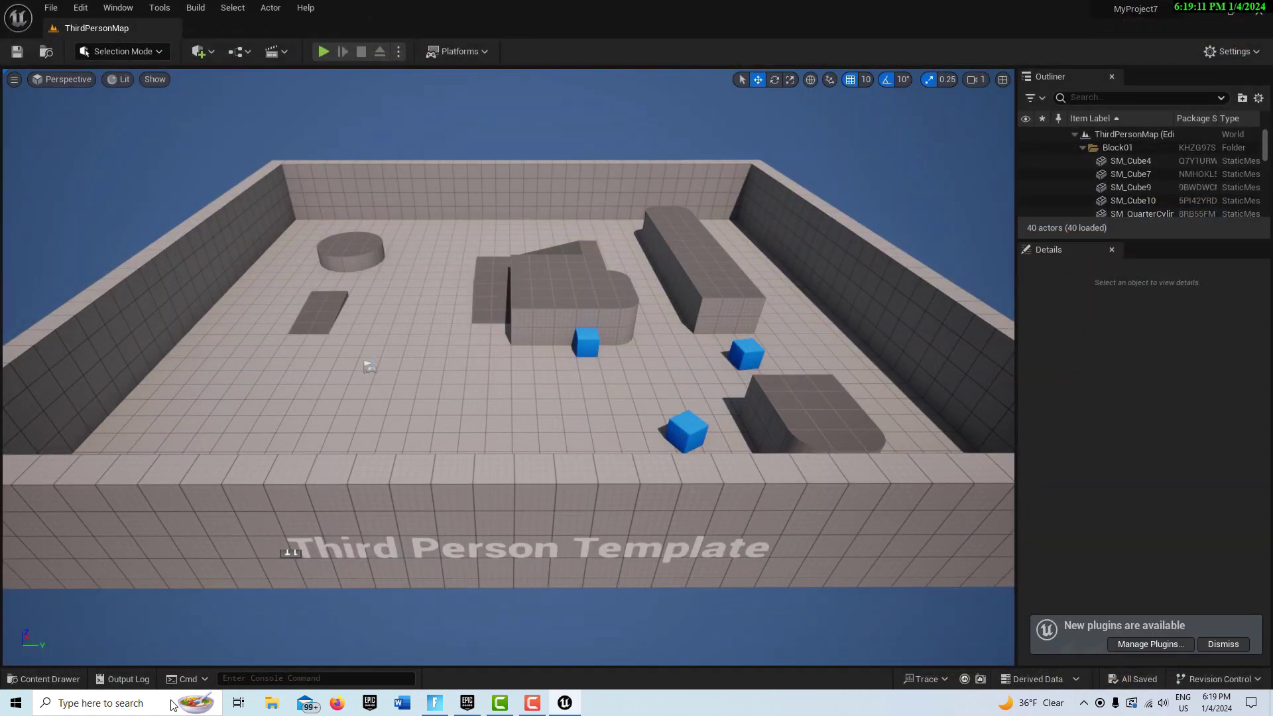
click(46, 680)
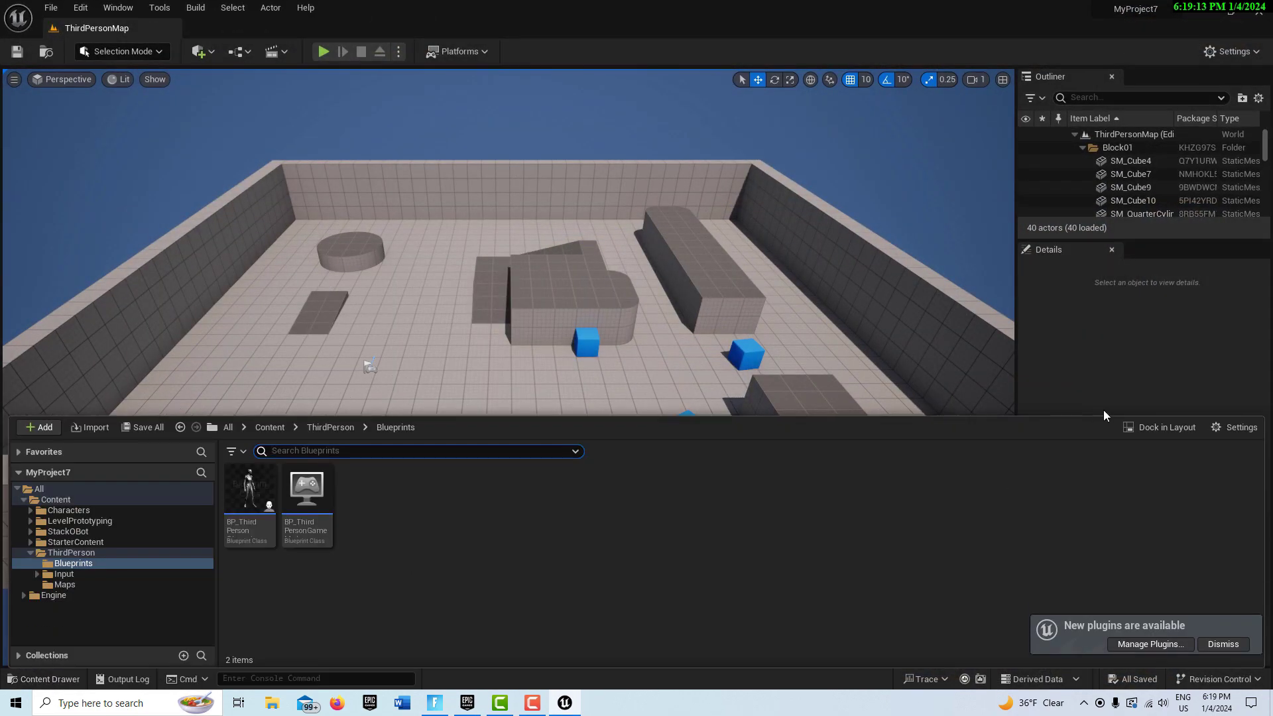
click(1150, 431)
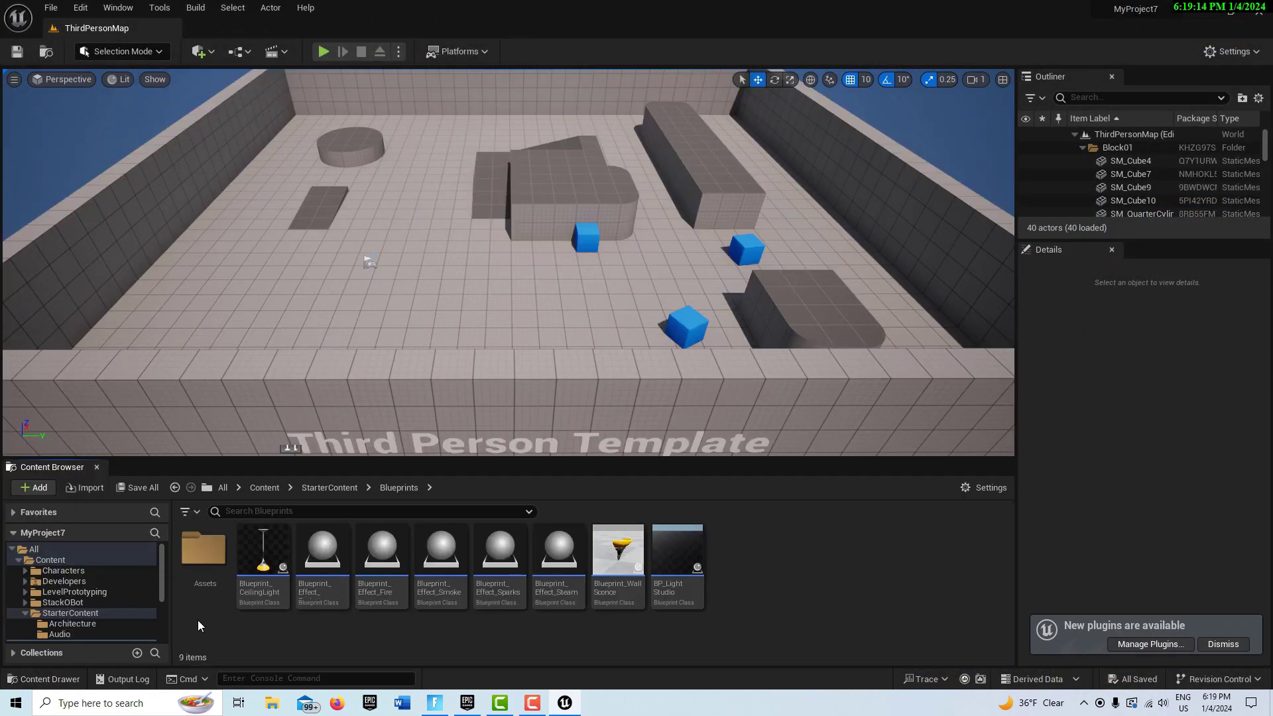
Navigate the Content Browser to StackOBot/Environment/Props.
click(66, 602)
double_click(262, 549)
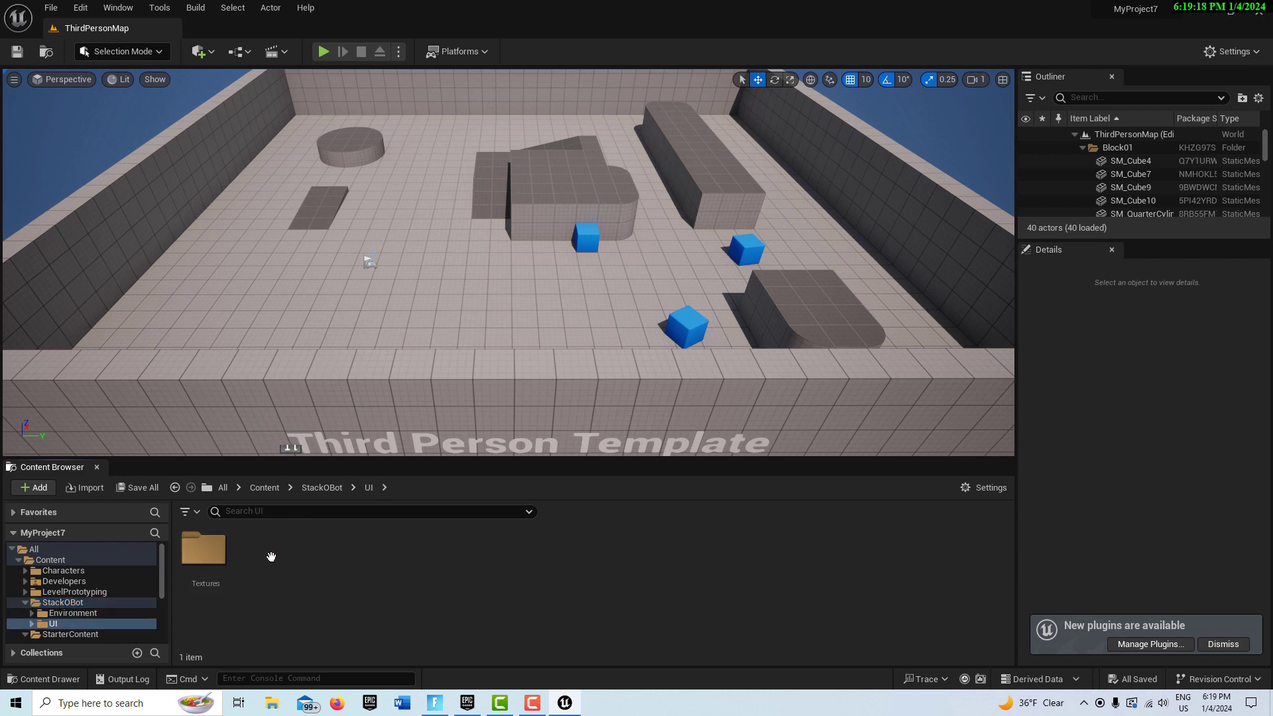
click(109, 606)
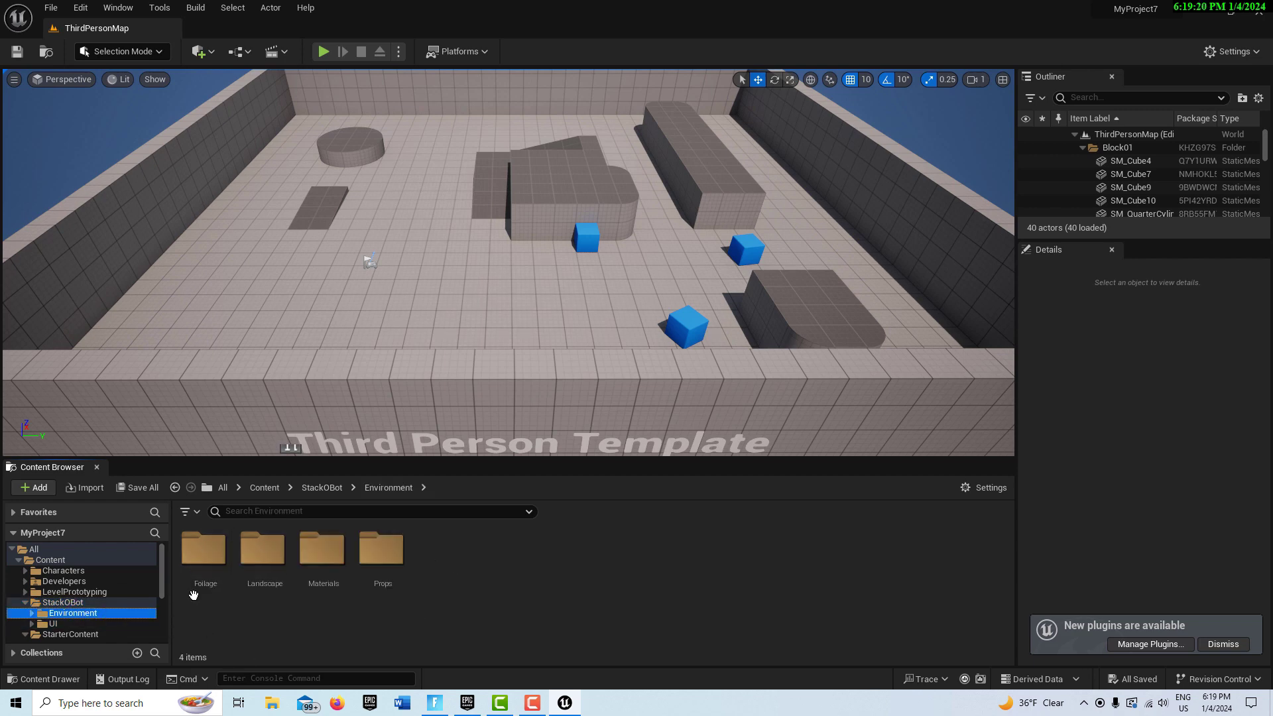
click(386, 554)
double_click(386, 555)
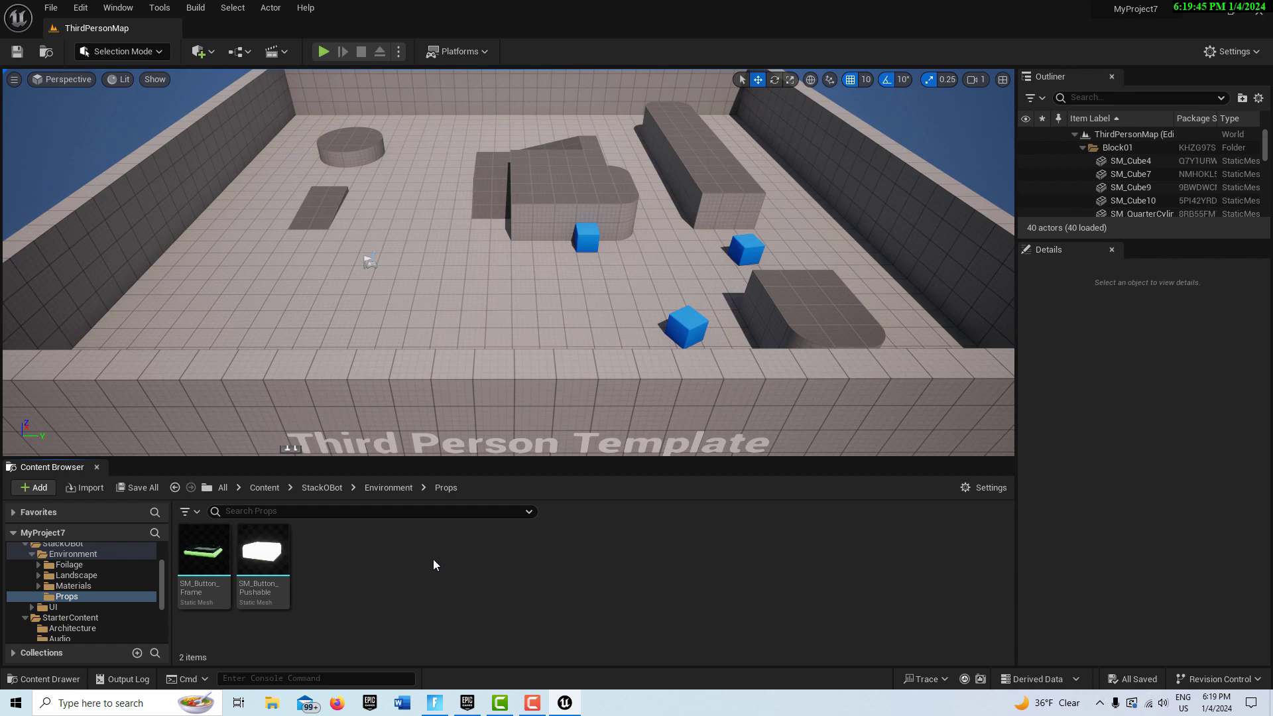
Add an Actor-based Blueprint Class to the Props folder and name it BP_Button.
right_click(434, 564)
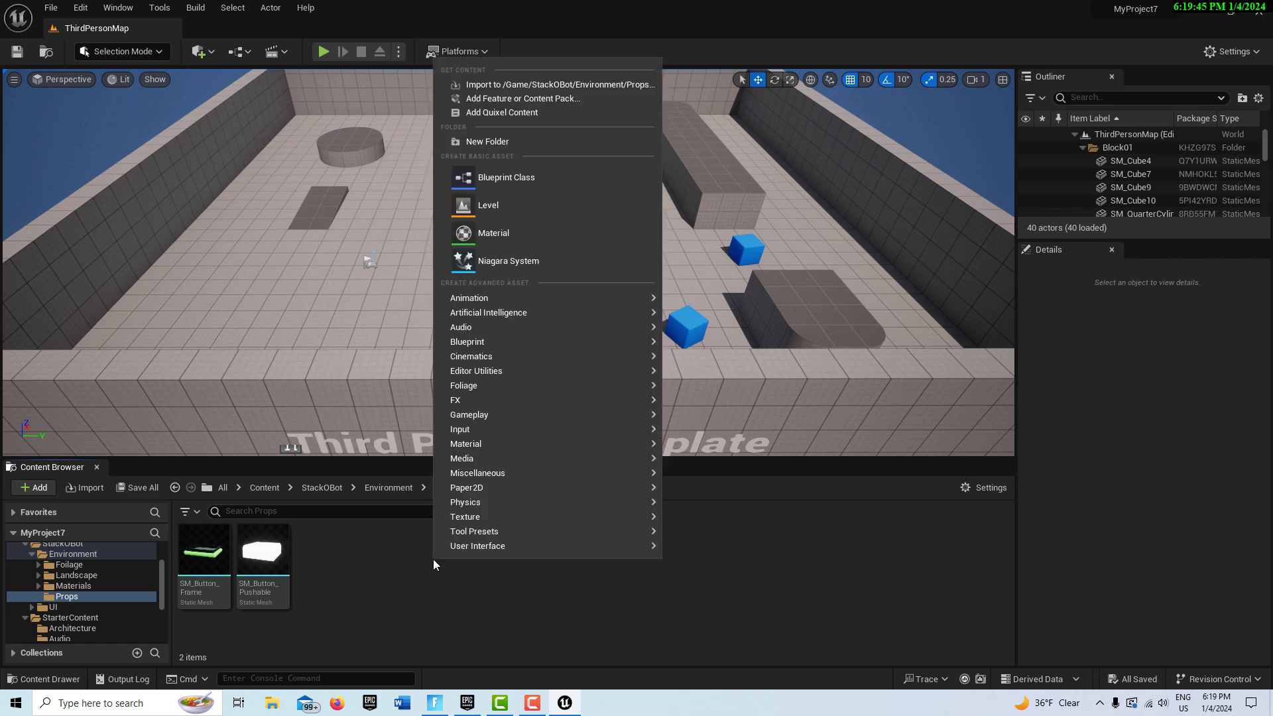
click(519, 181)
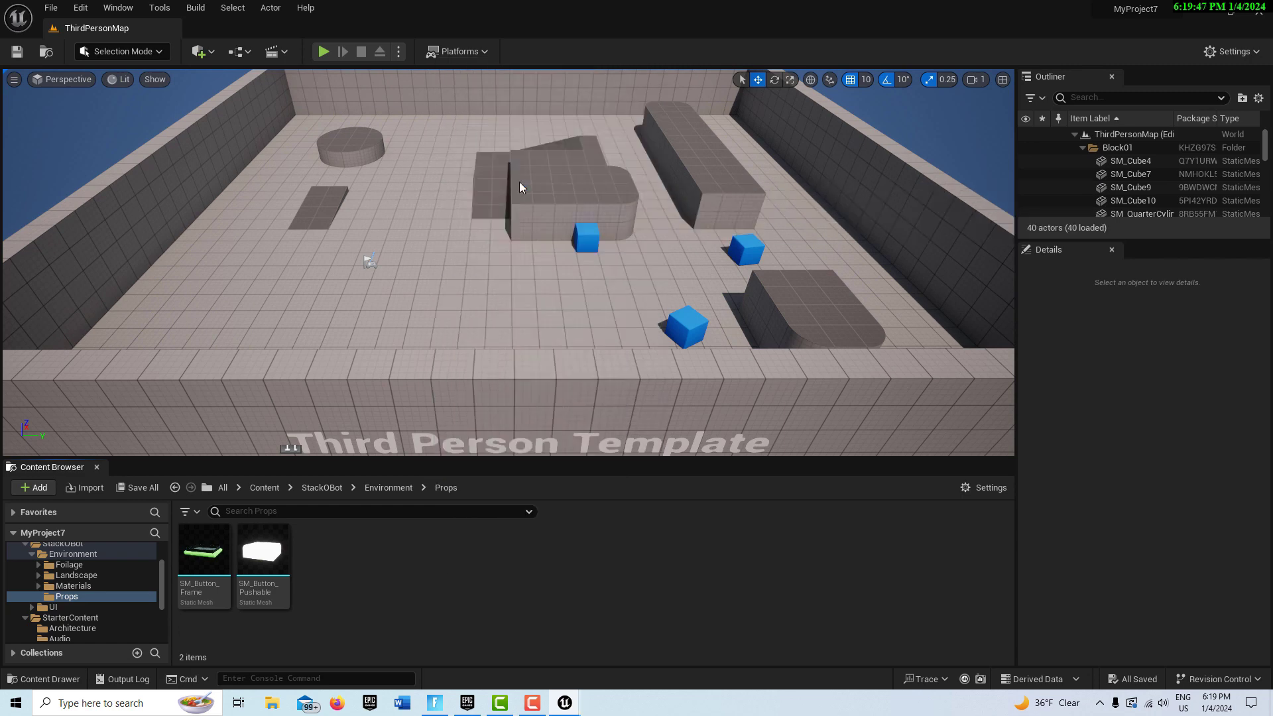
click(508, 257)
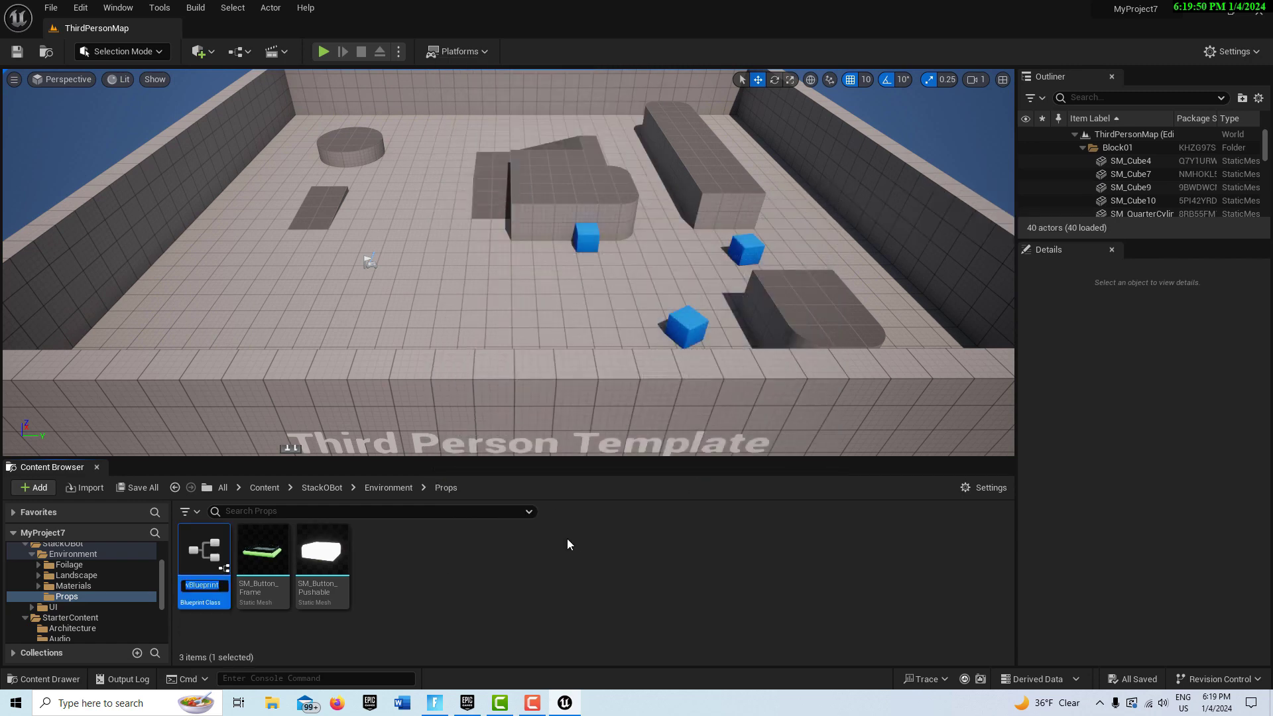
text(B)
text(P_Button)
key(Return)
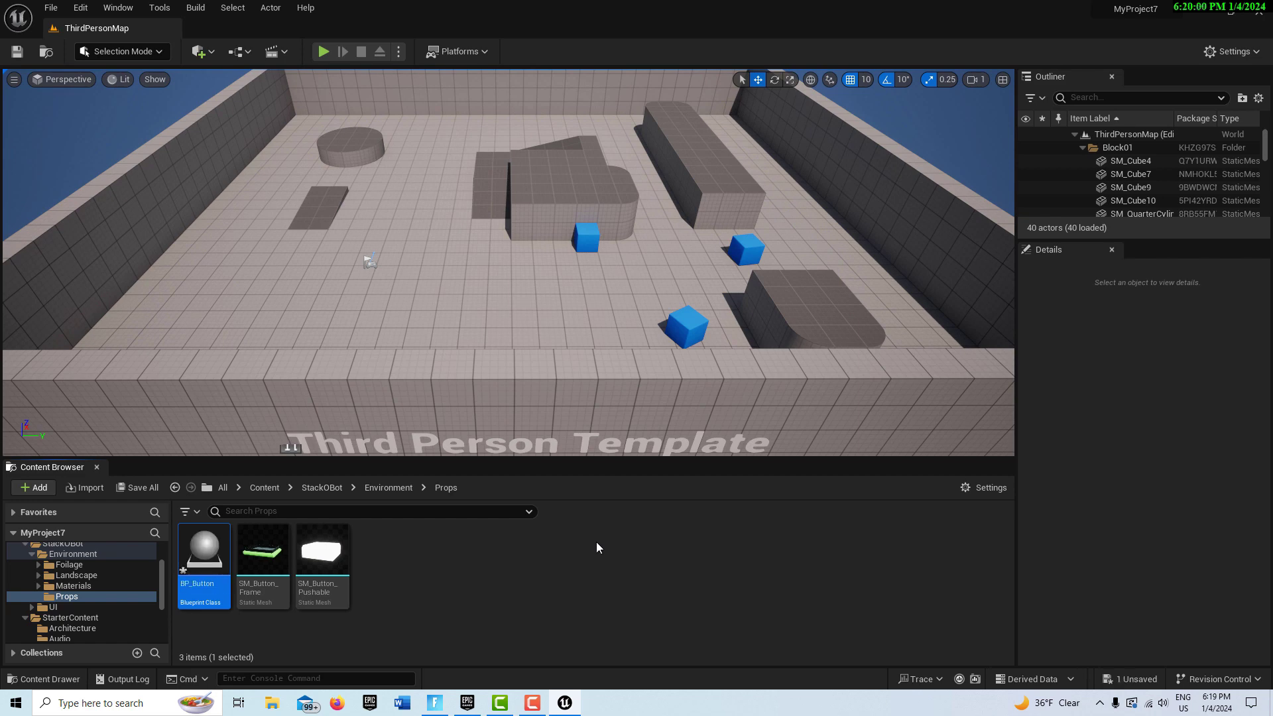
Open BP_Button docked beside the level and make a new Scene component its root.
double_click(215, 562)
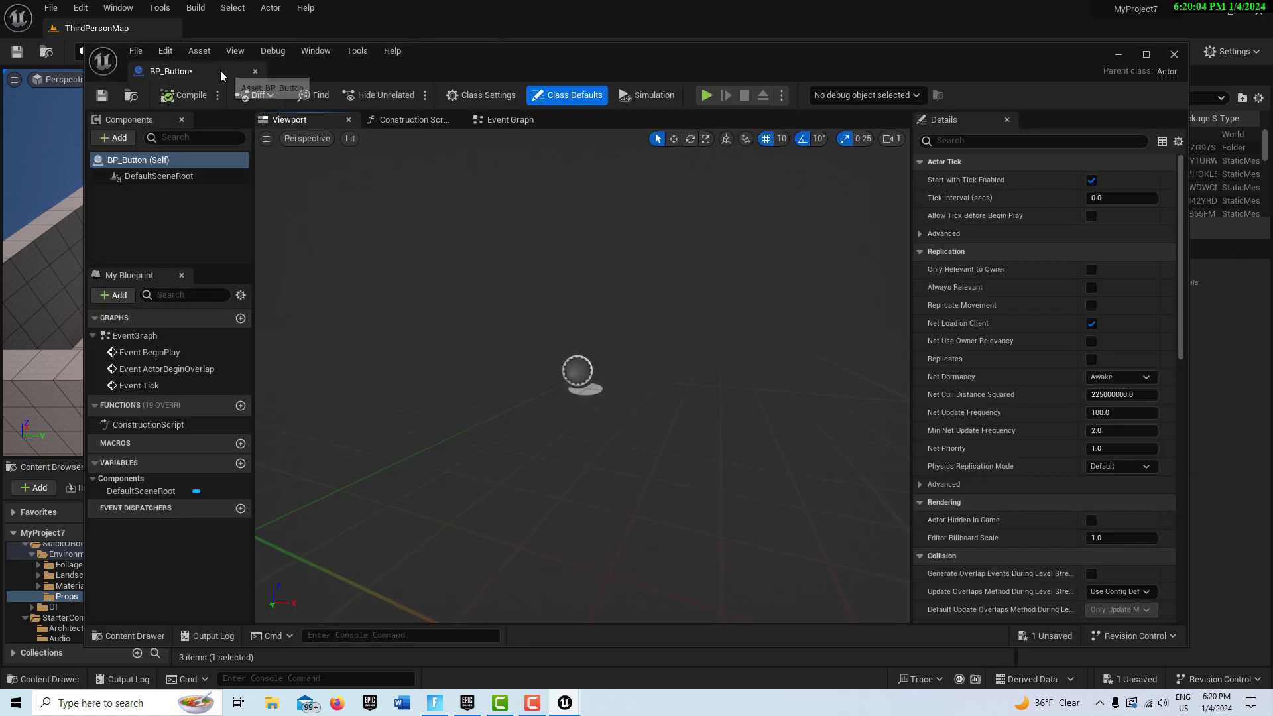
drag(220, 70, 261, 36)
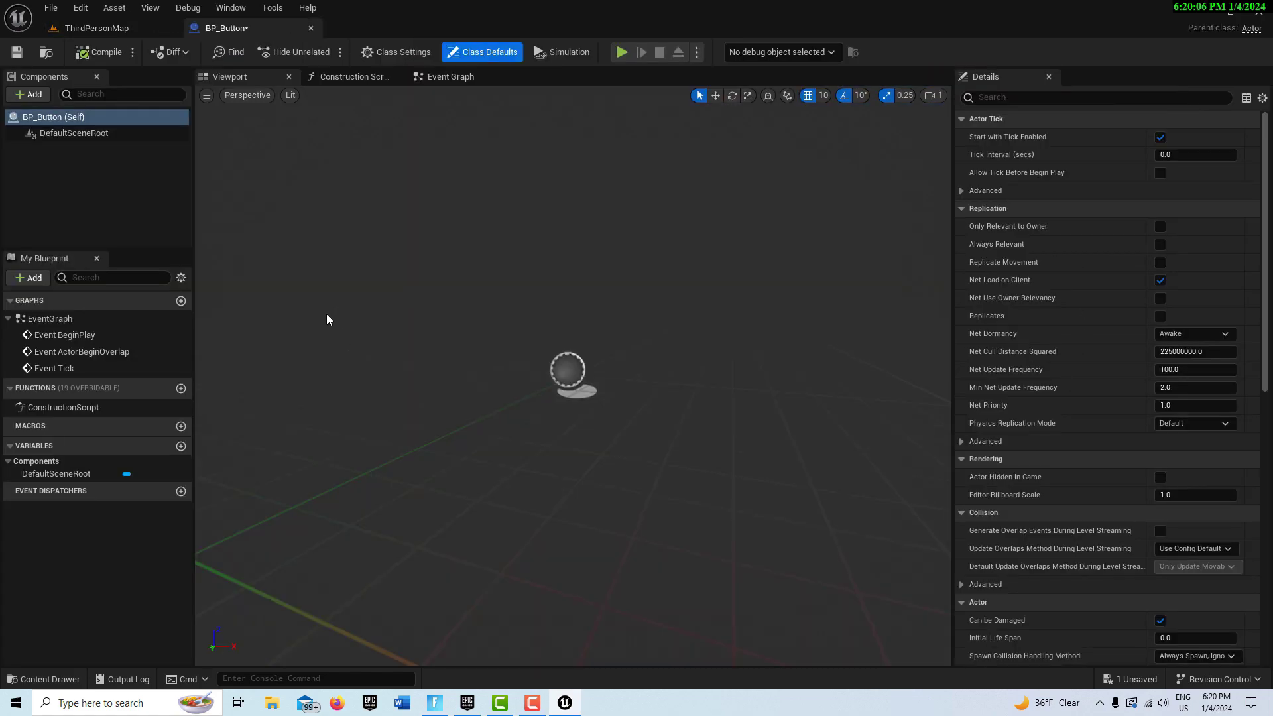
click(30, 94)
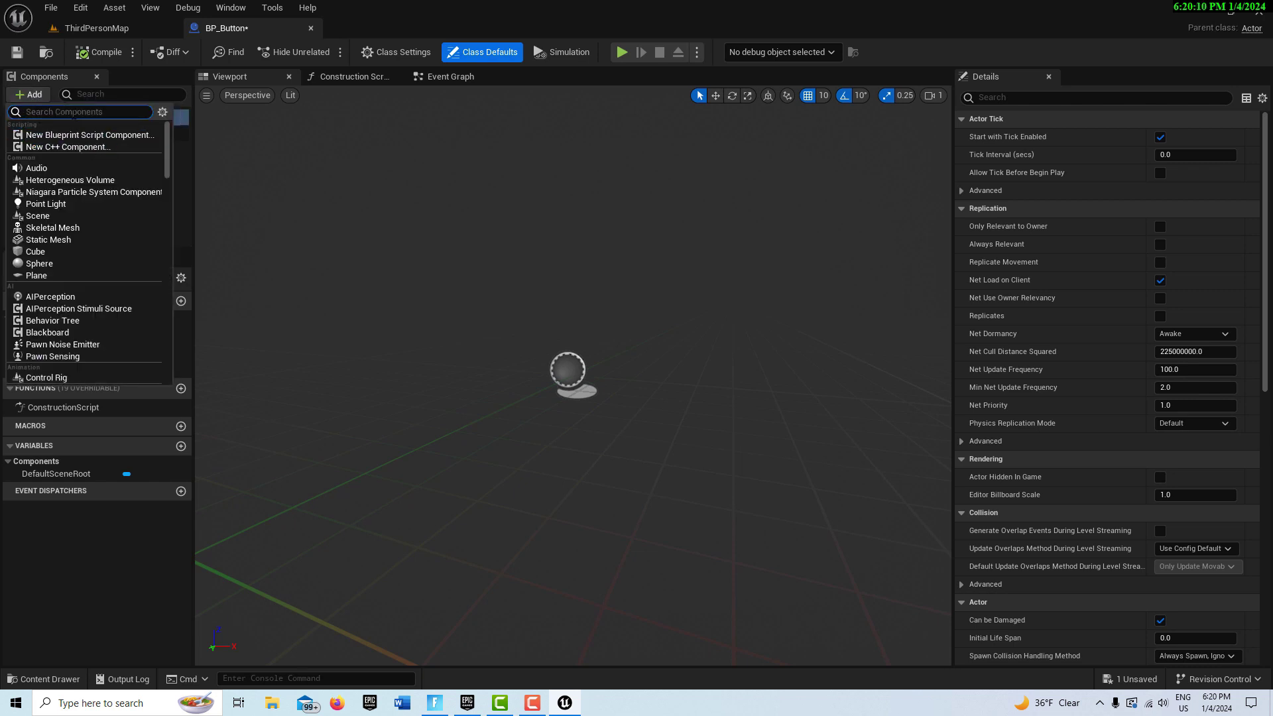
text(scene)
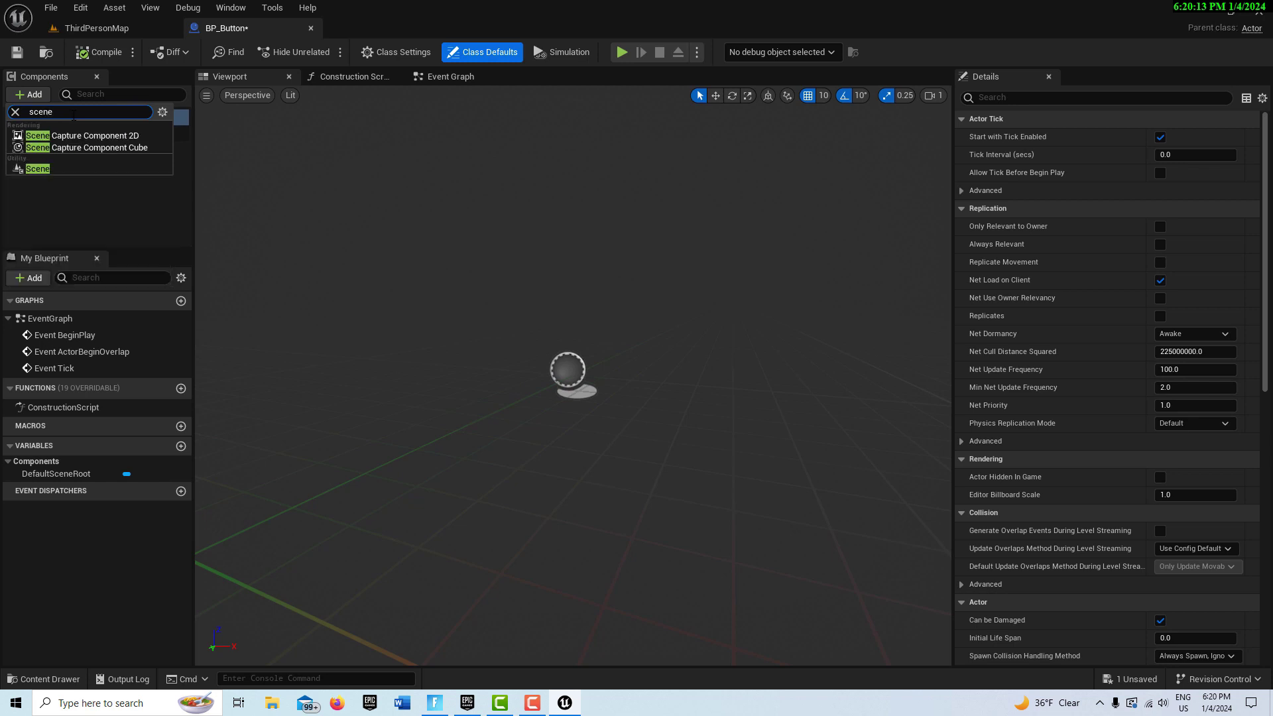
click(45, 169)
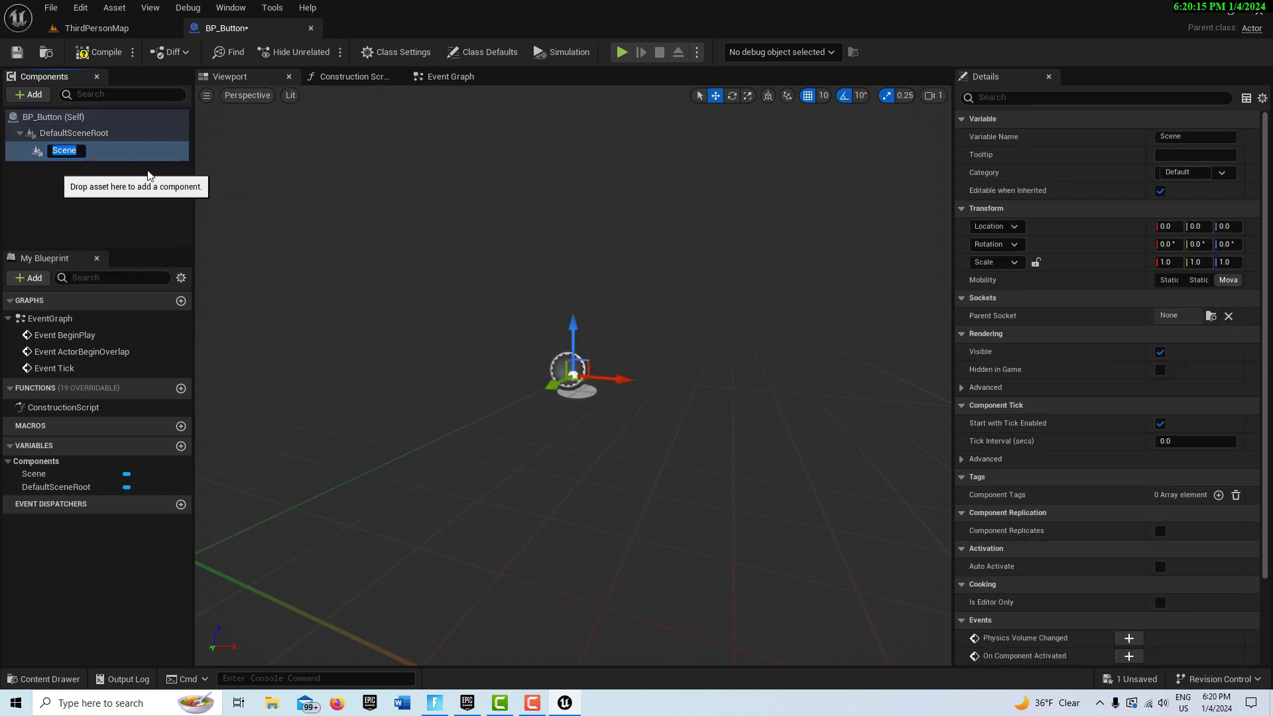
key(Return)
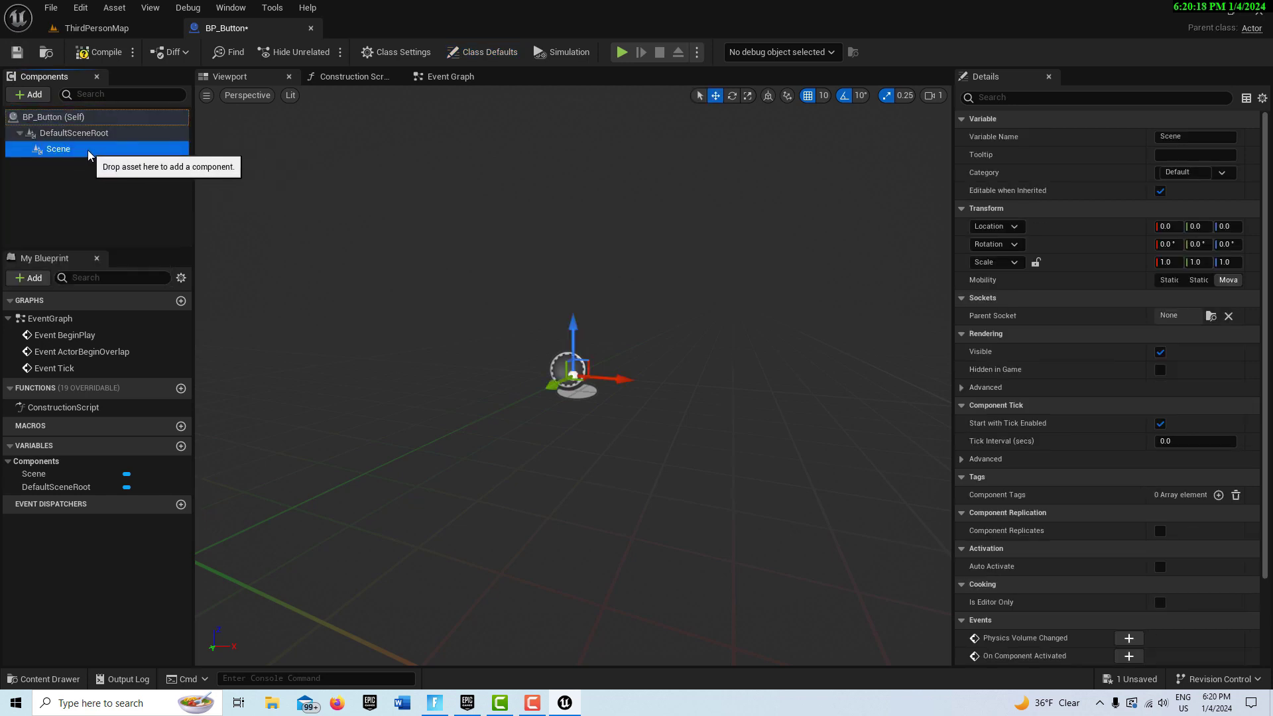
drag(92, 157, 86, 136)
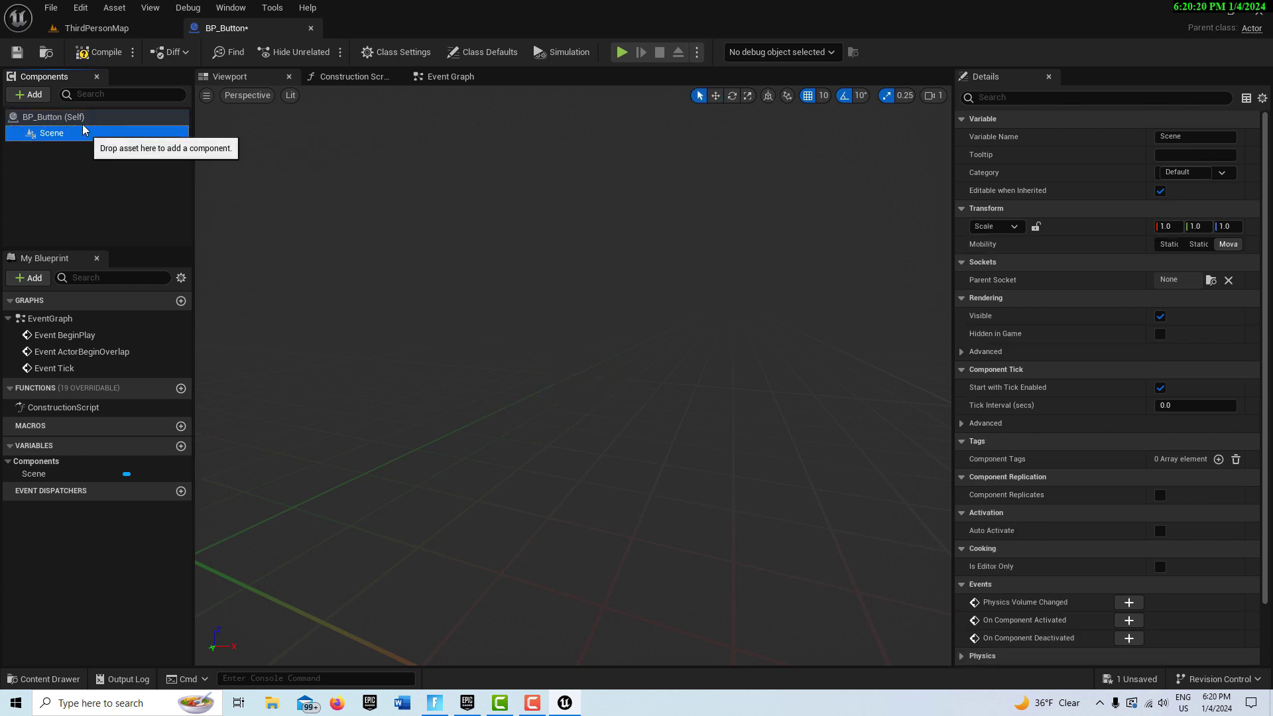
Add a Static Mesh component named Base under Scene using the SM_Button_Frame mesh.
click(31, 96)
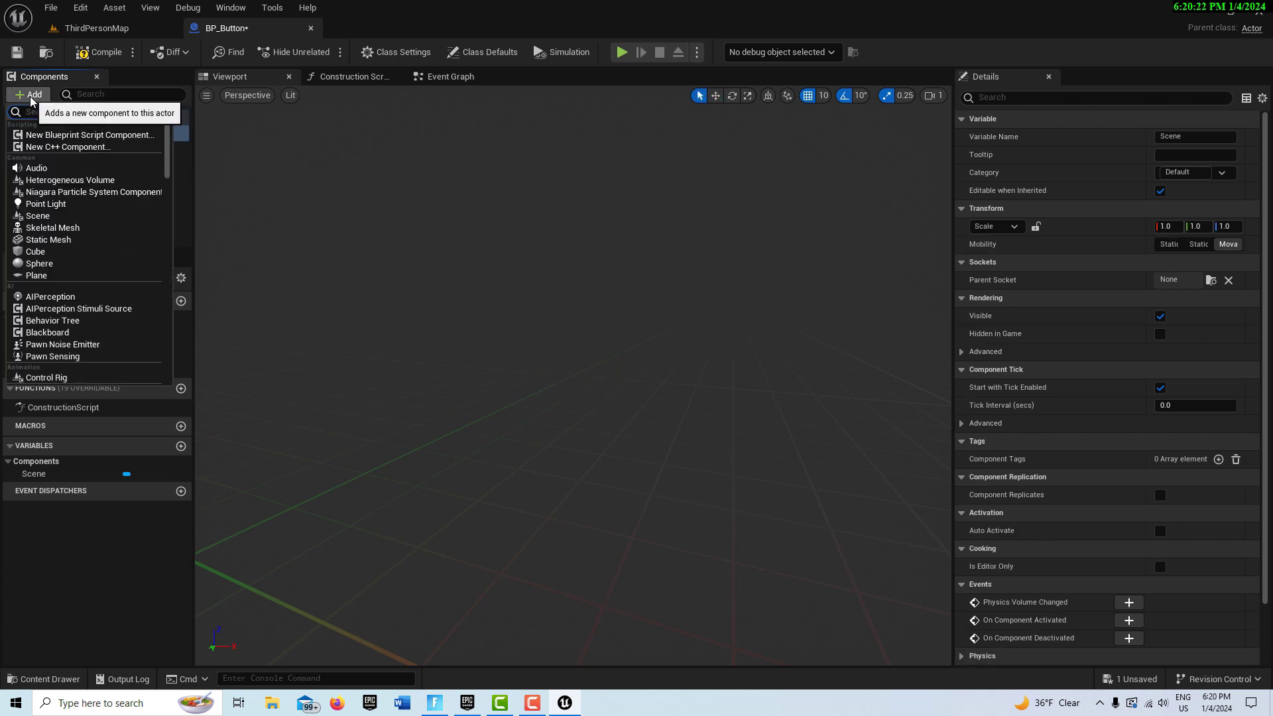
click(65, 240)
text(Base)
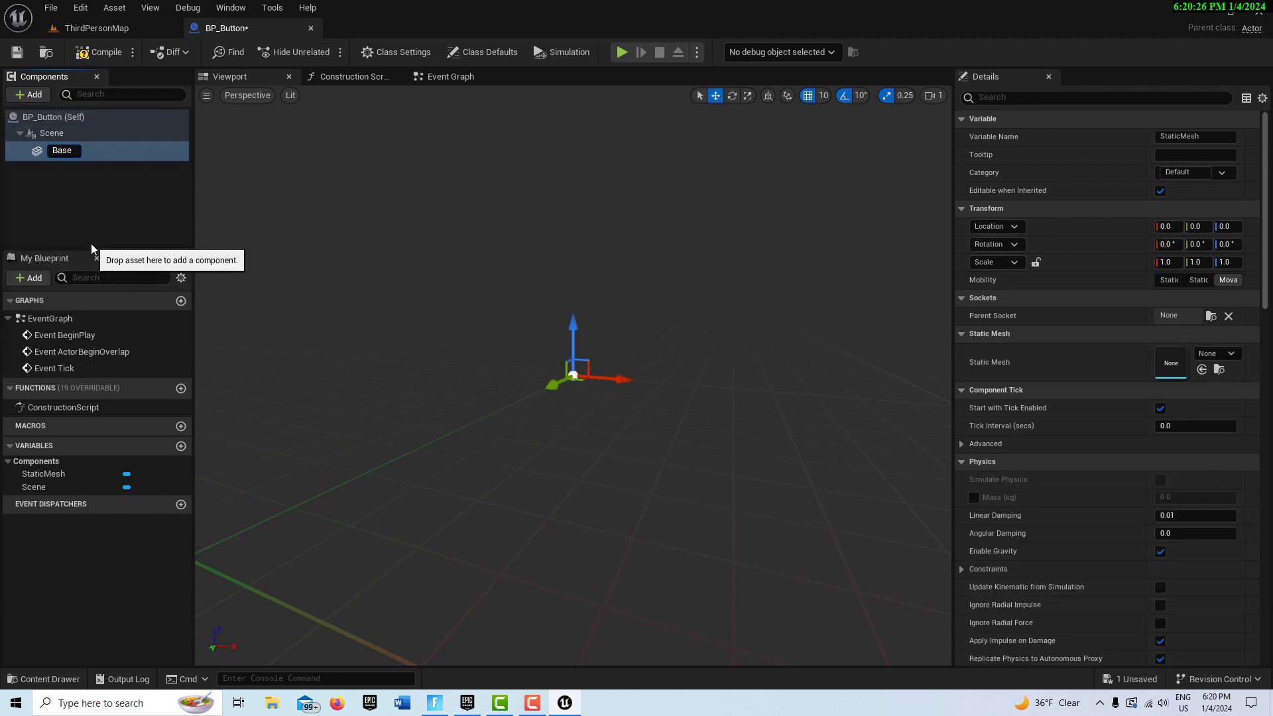
key(Return)
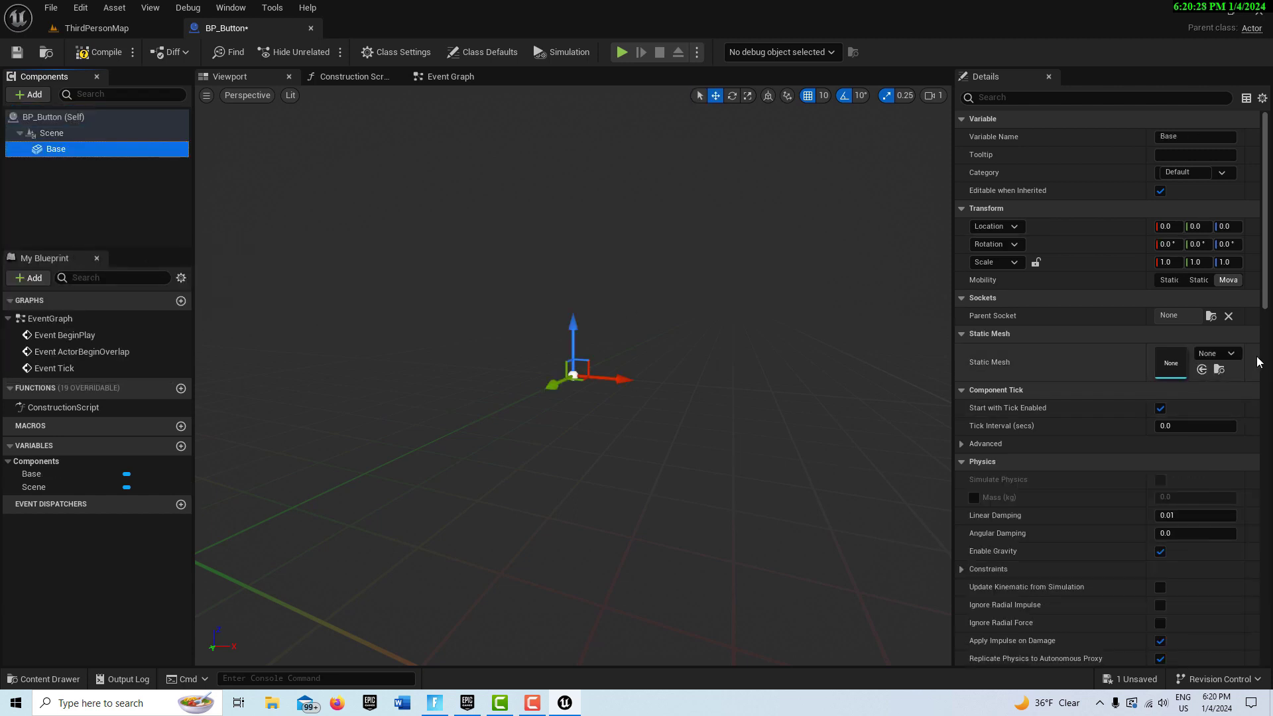
click(1228, 354)
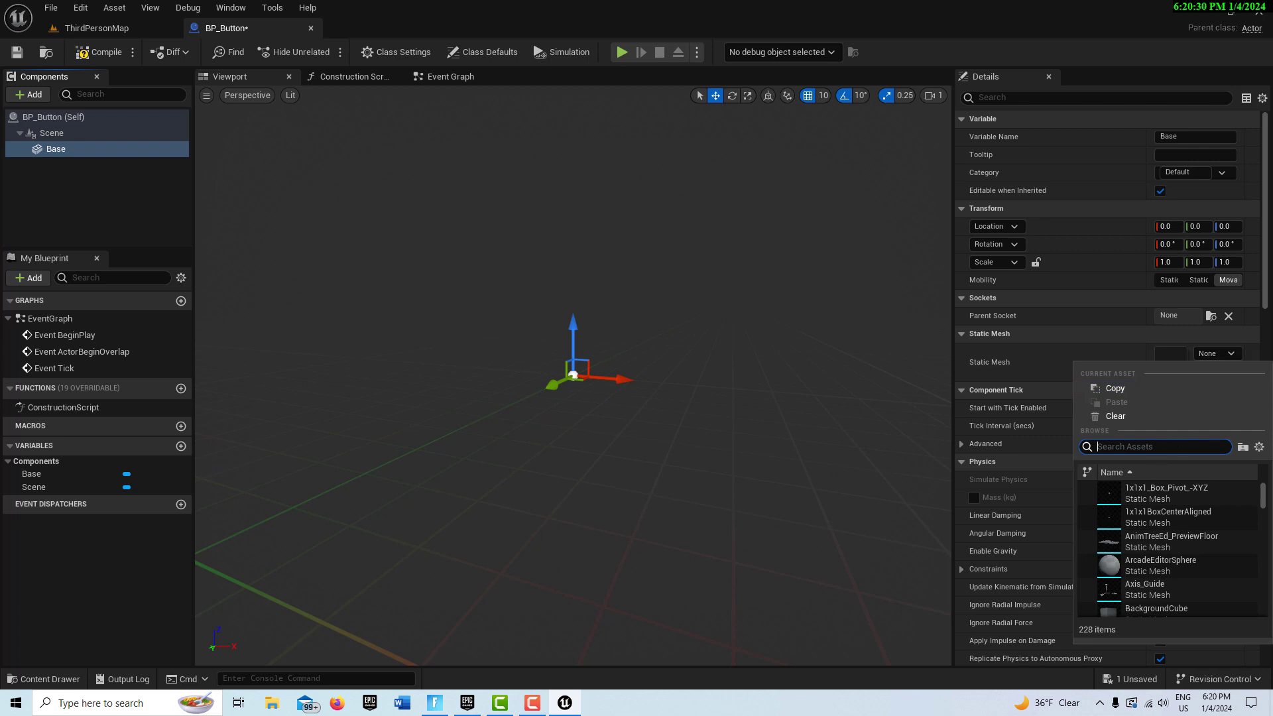
text(frame)
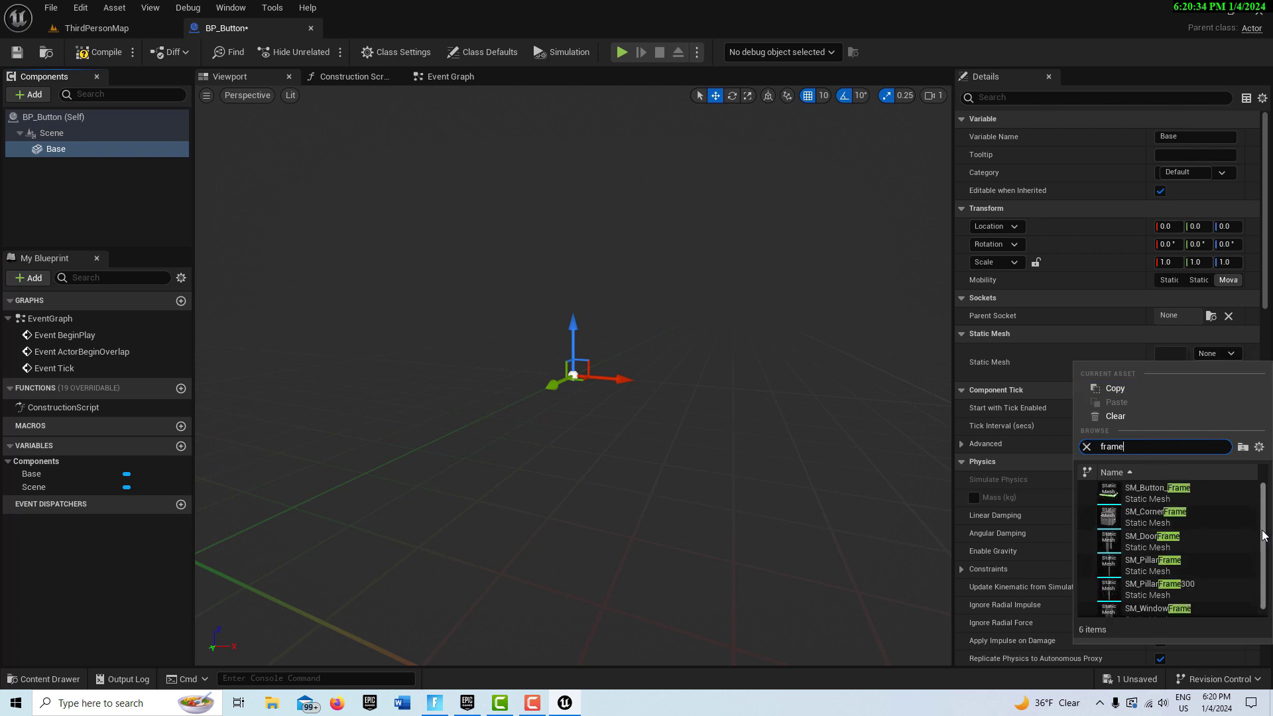
mouse_move(1216, 543)
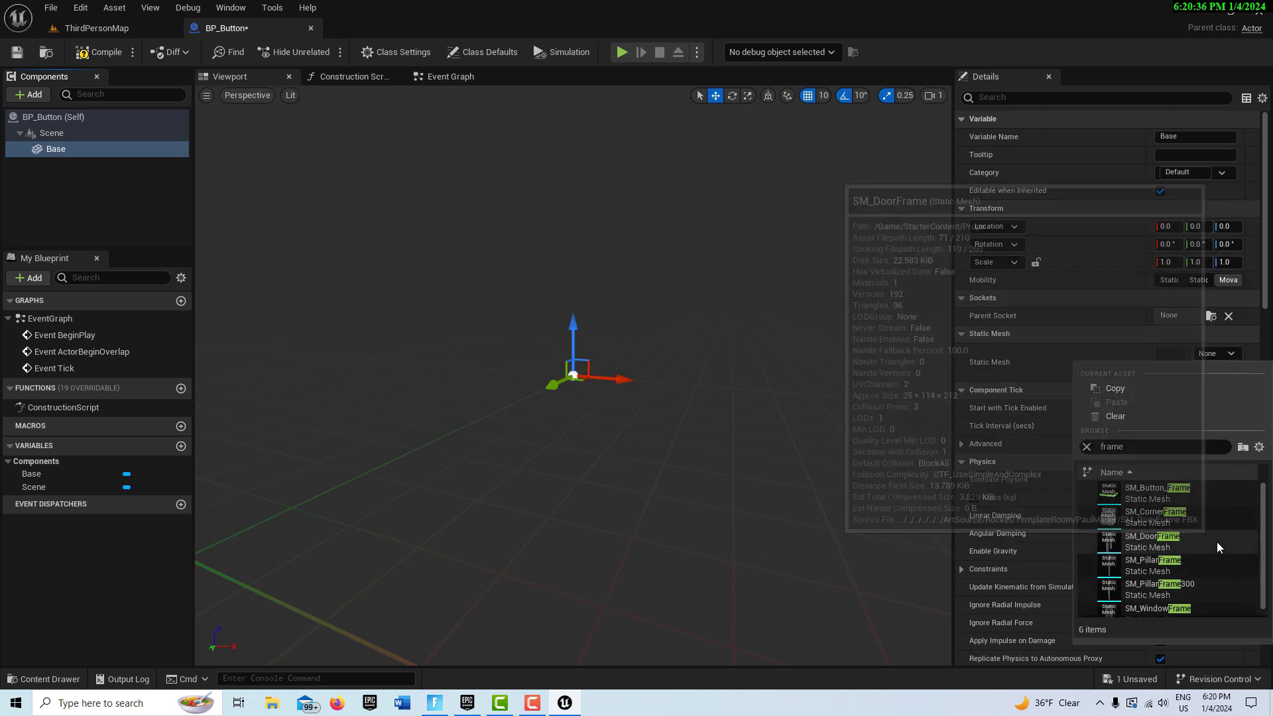
click(1140, 498)
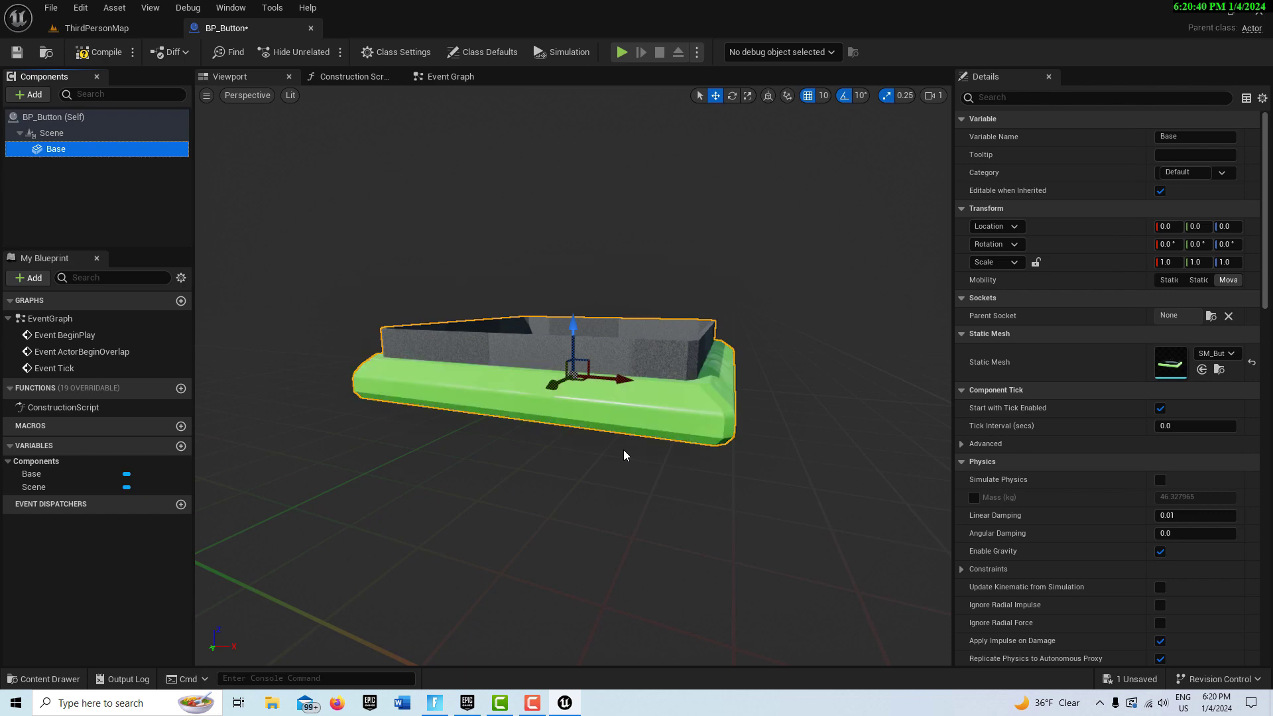
scroll(749, 408, down, 5)
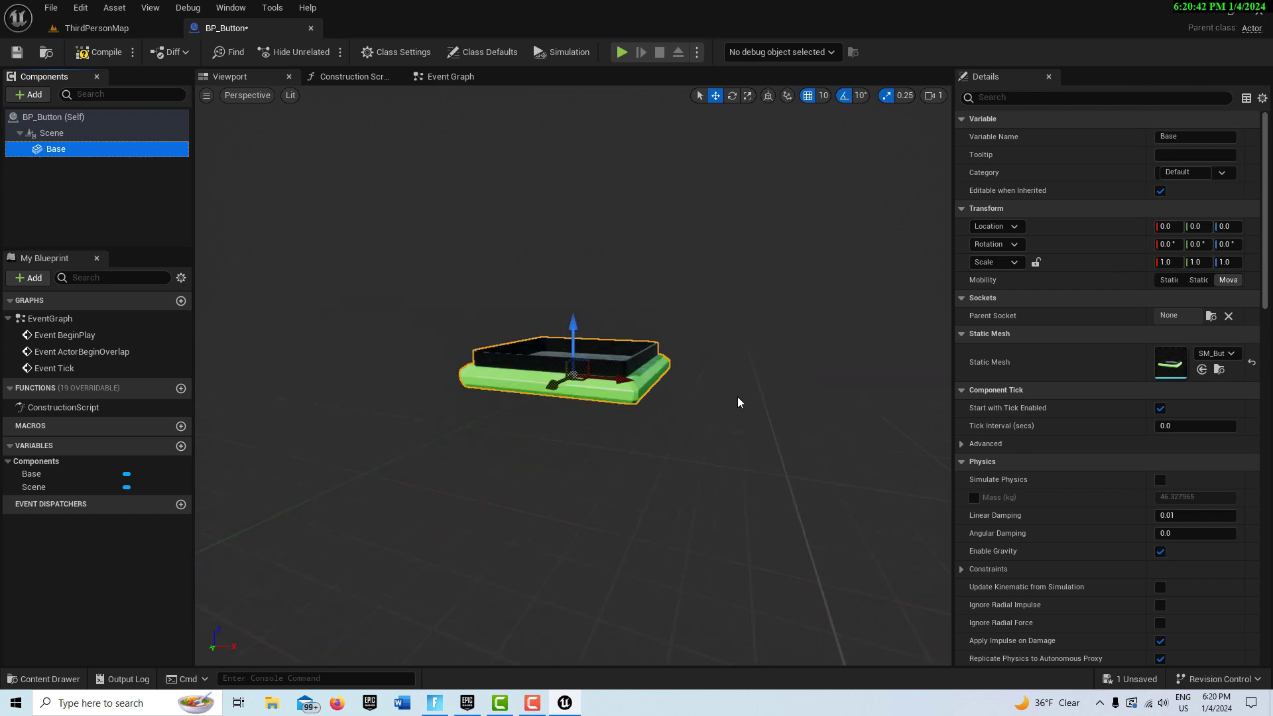
Add a new Static Mesh component to BP_Button and name it Button.
click(29, 94)
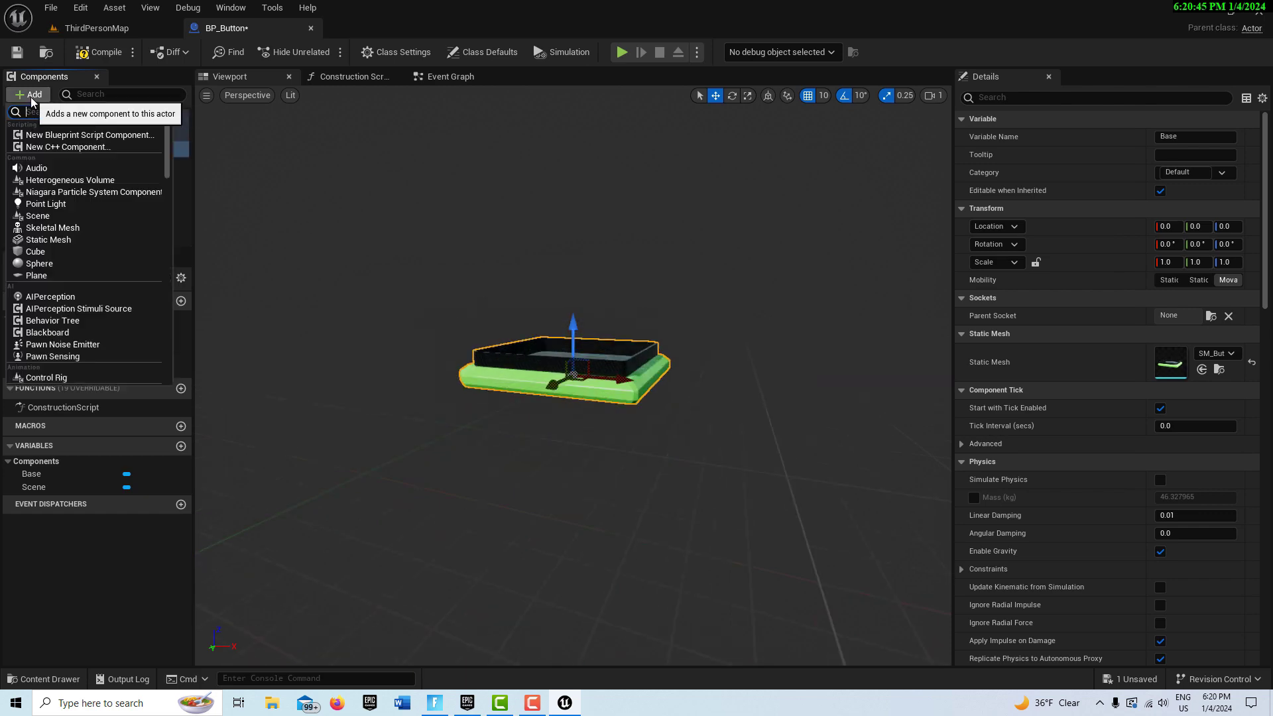
click(53, 239)
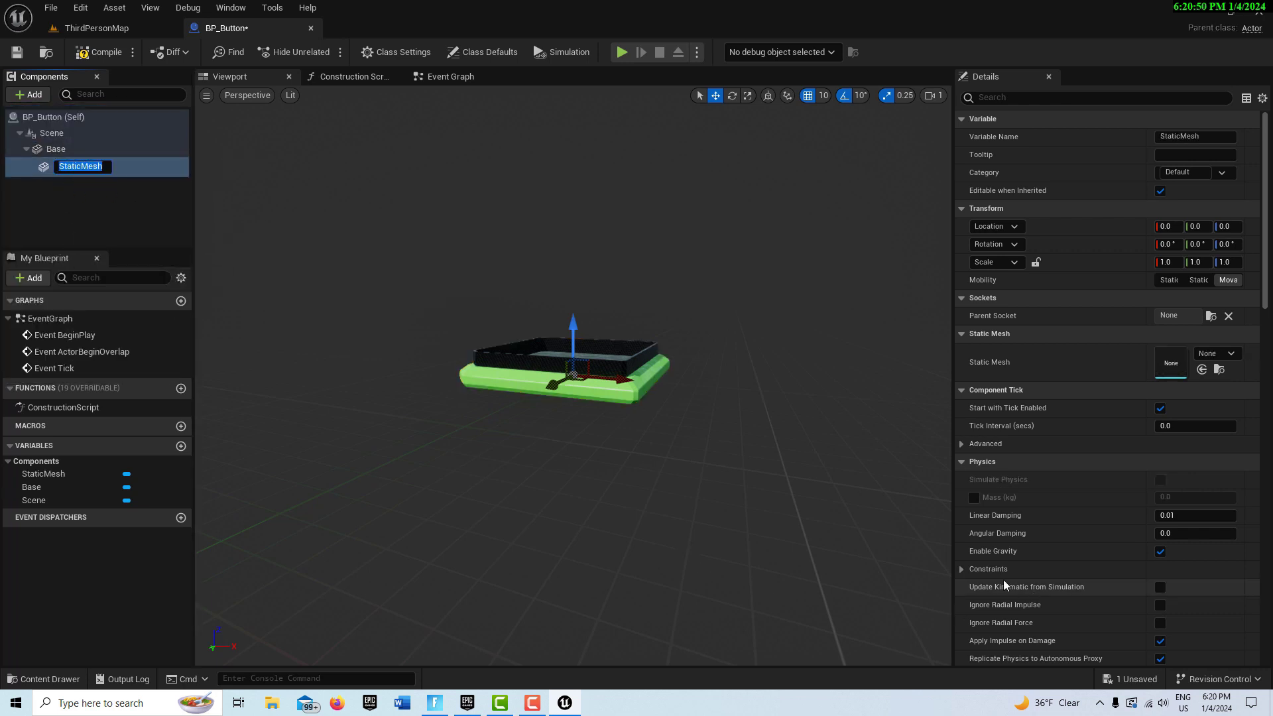
text(Bu)
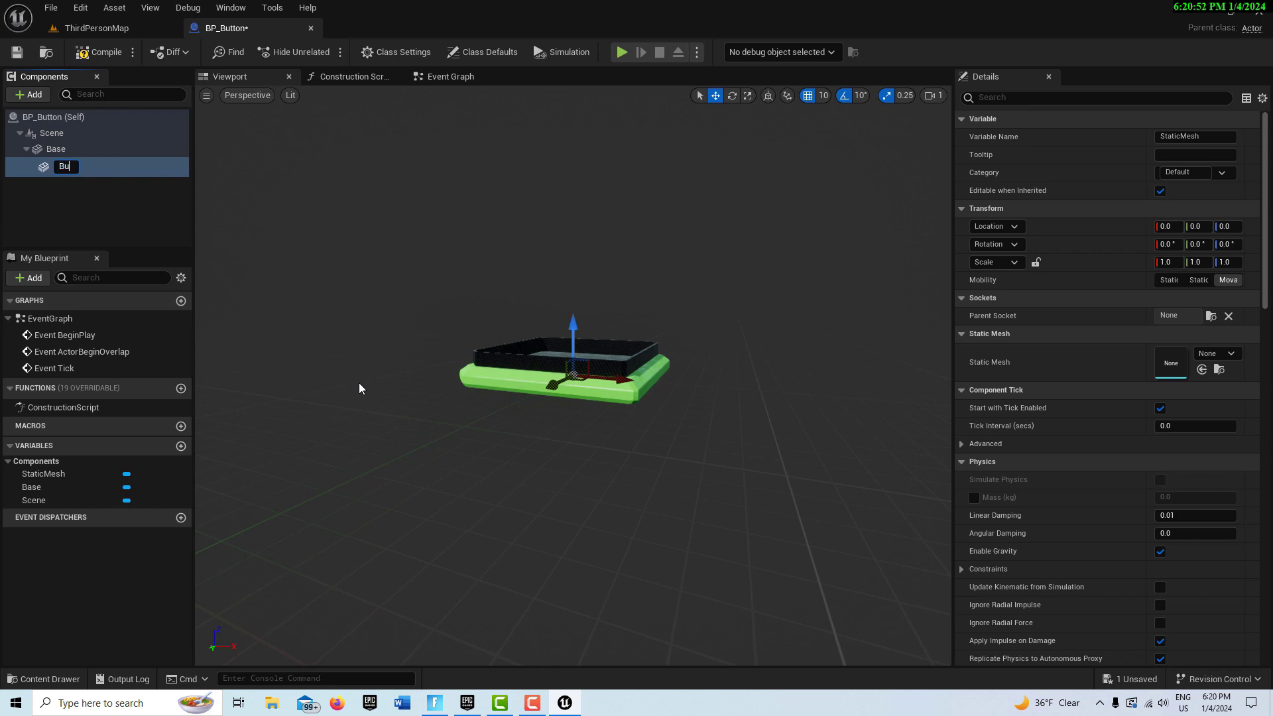
text(tton)
key(Return)
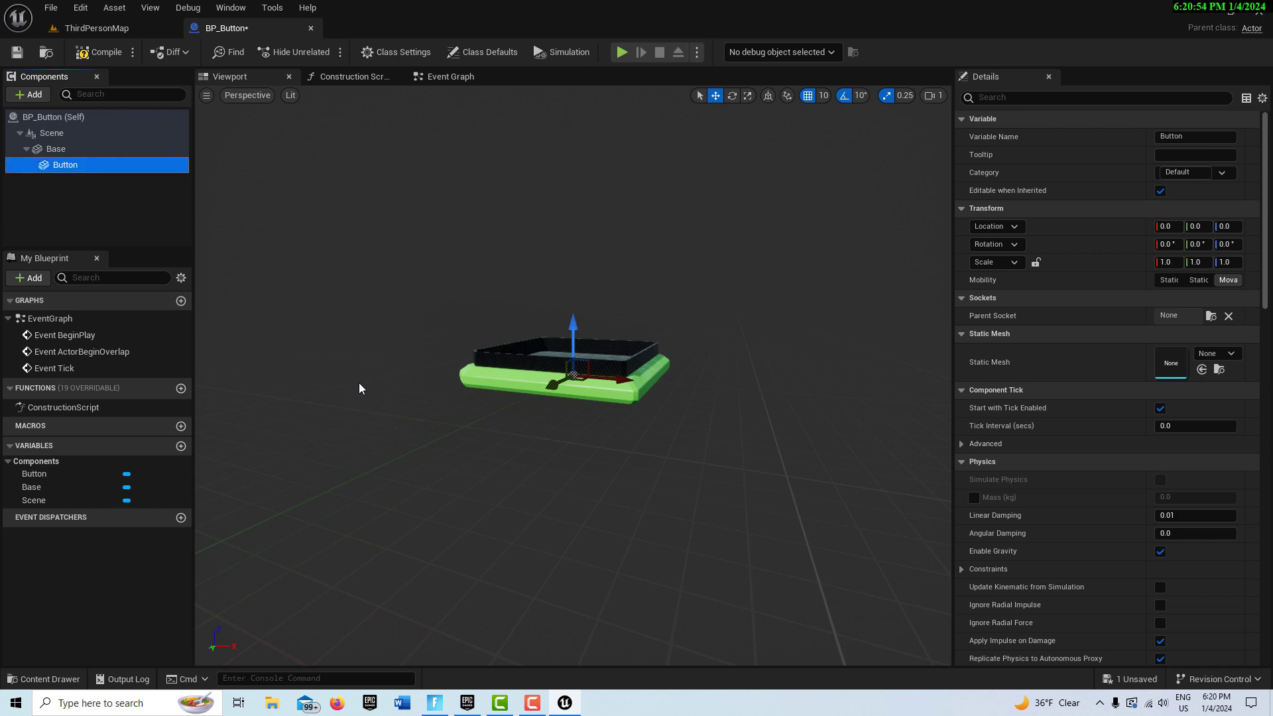
Set the Button component's Static Mesh to SM_Button_Pushable.
click(1217, 354)
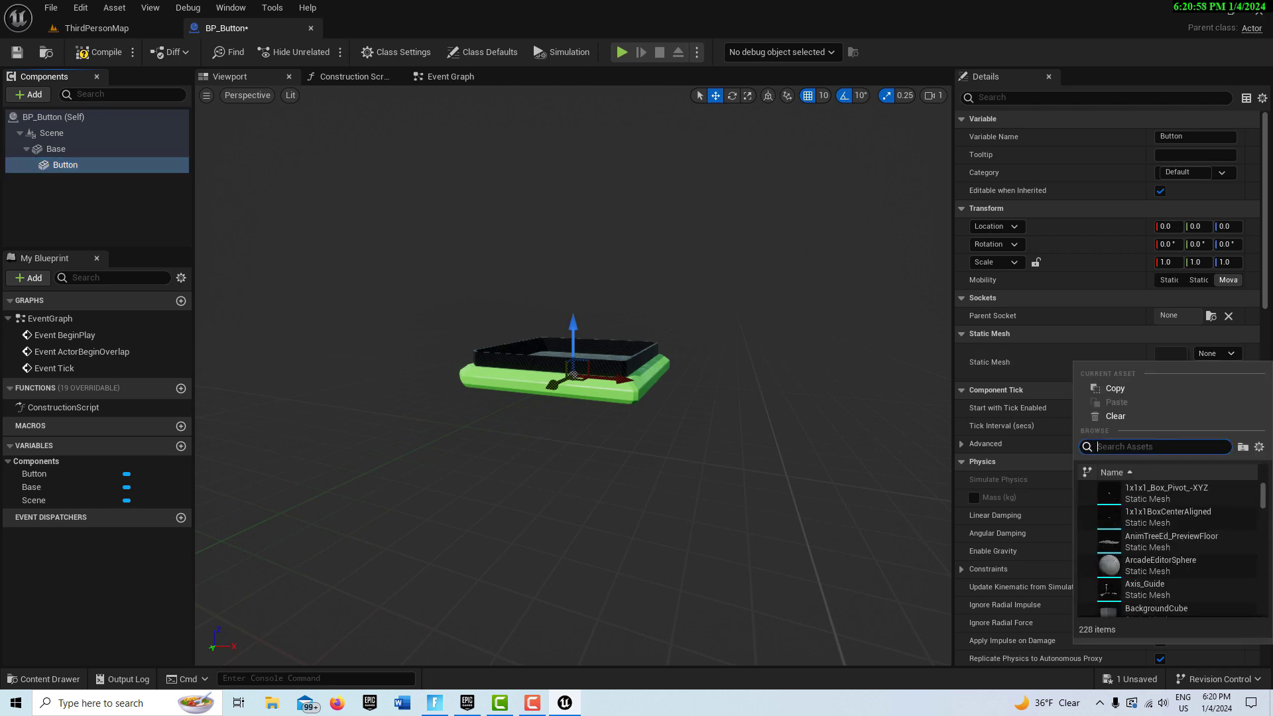
text(button)
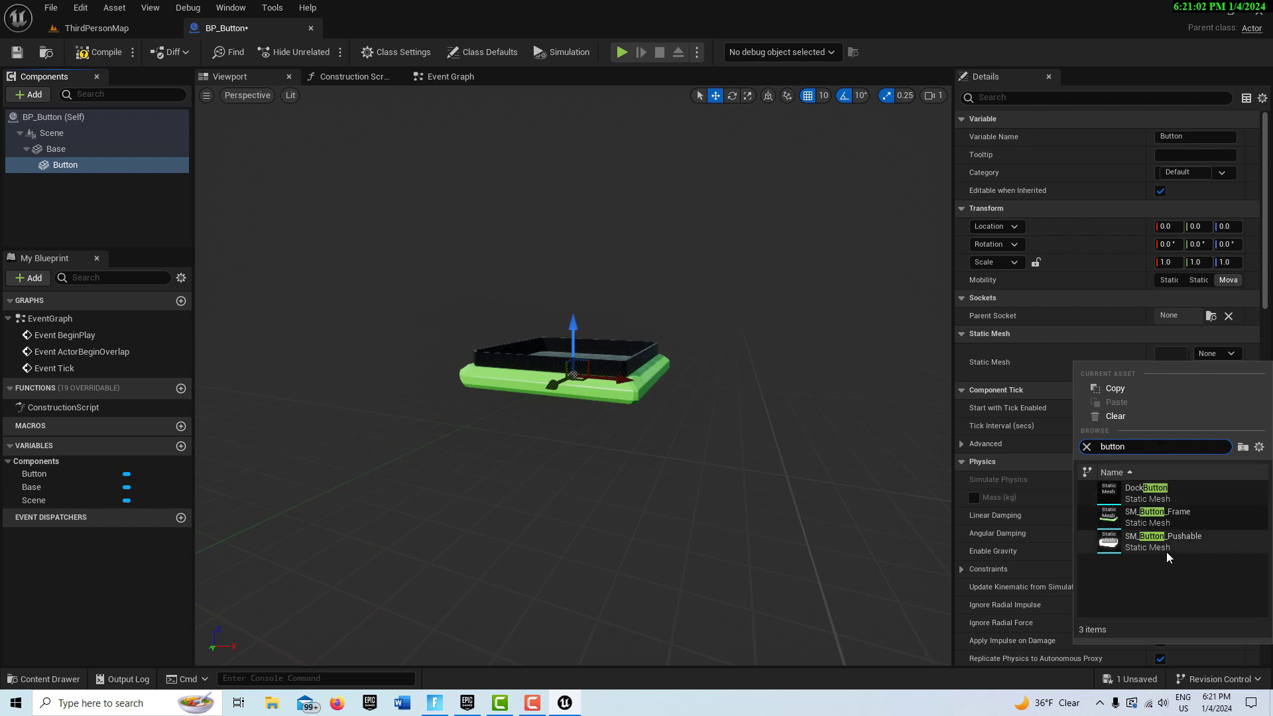
click(1163, 540)
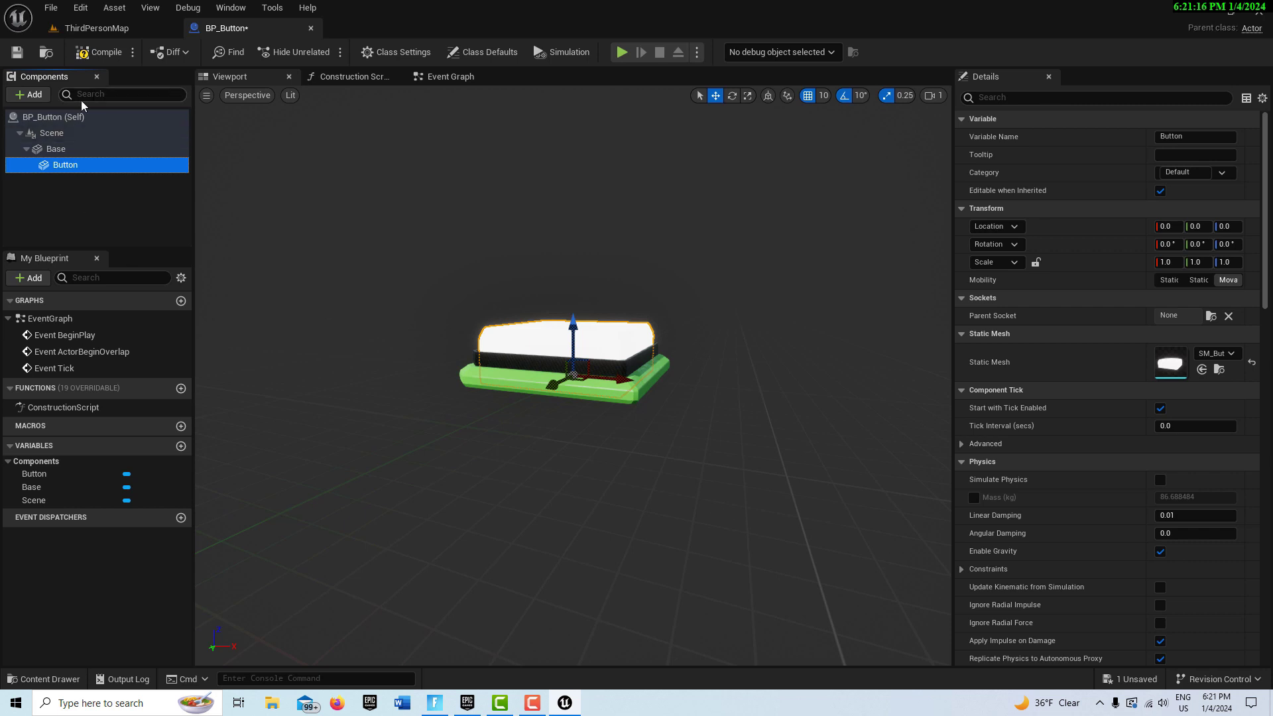
click(53, 150)
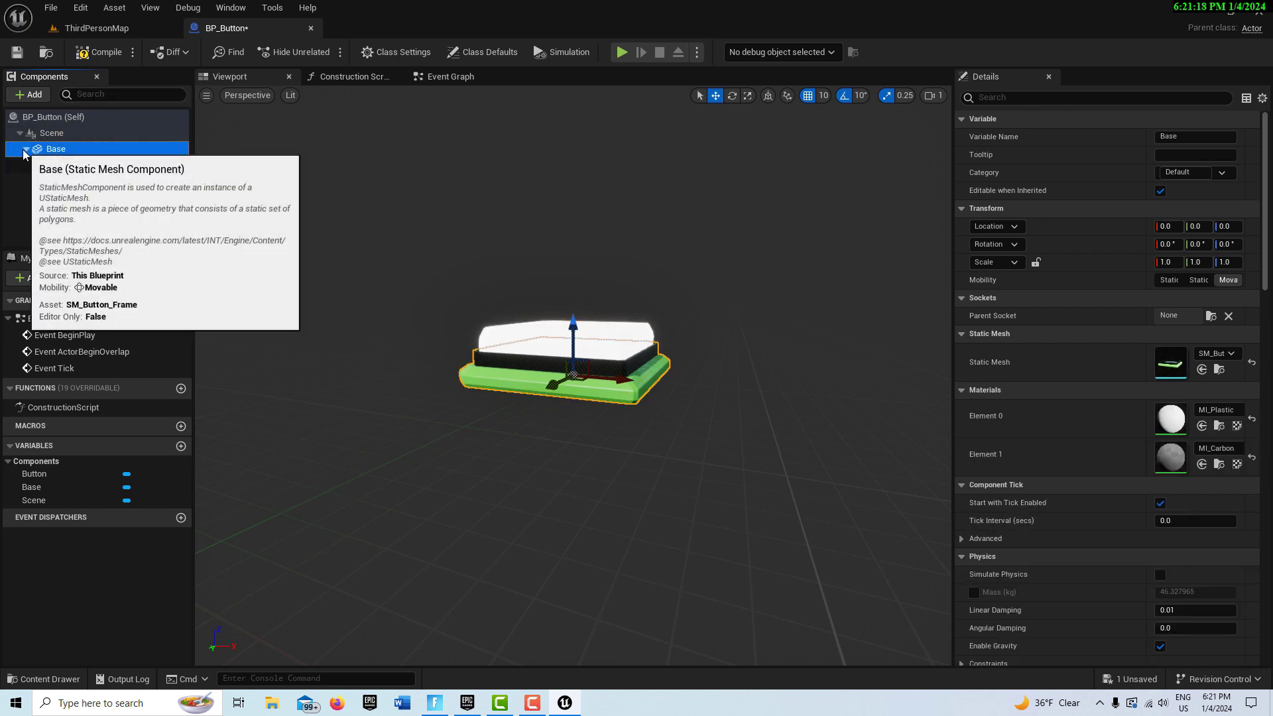
Collapse Base and set its Rotation Y to 270 in the Details panel.
click(25, 150)
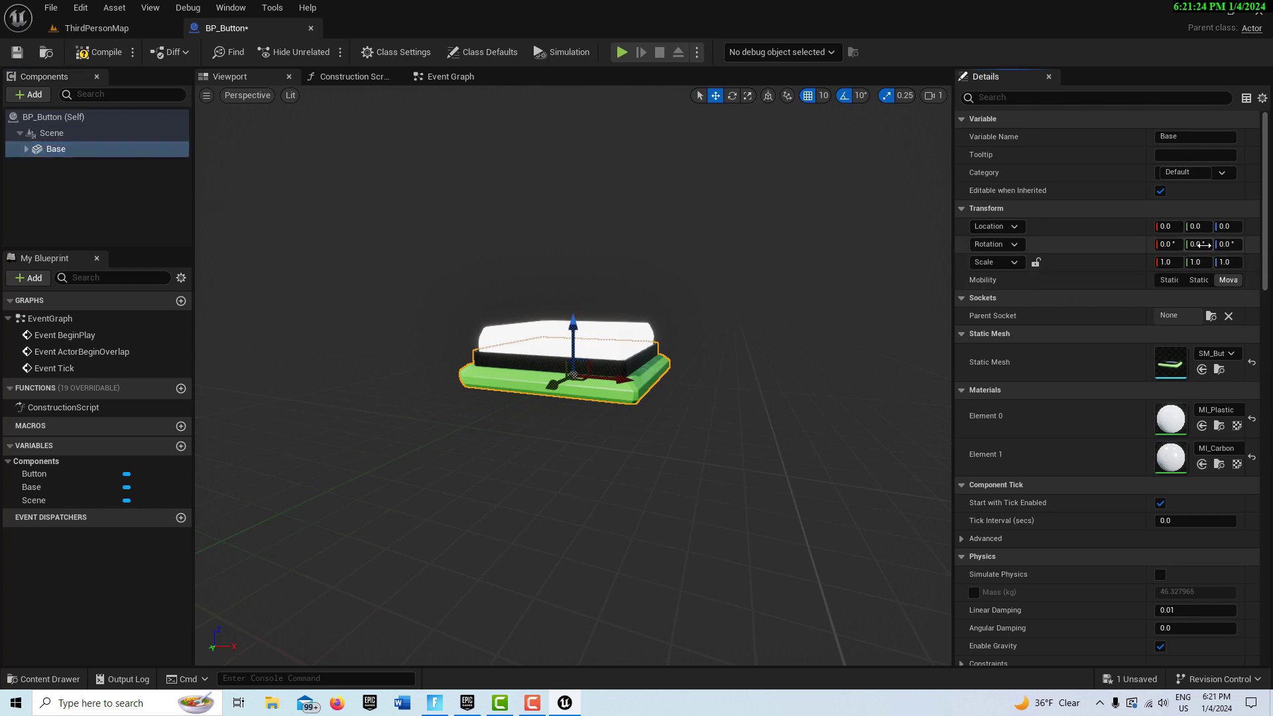
drag(1200, 245, 1260, 244)
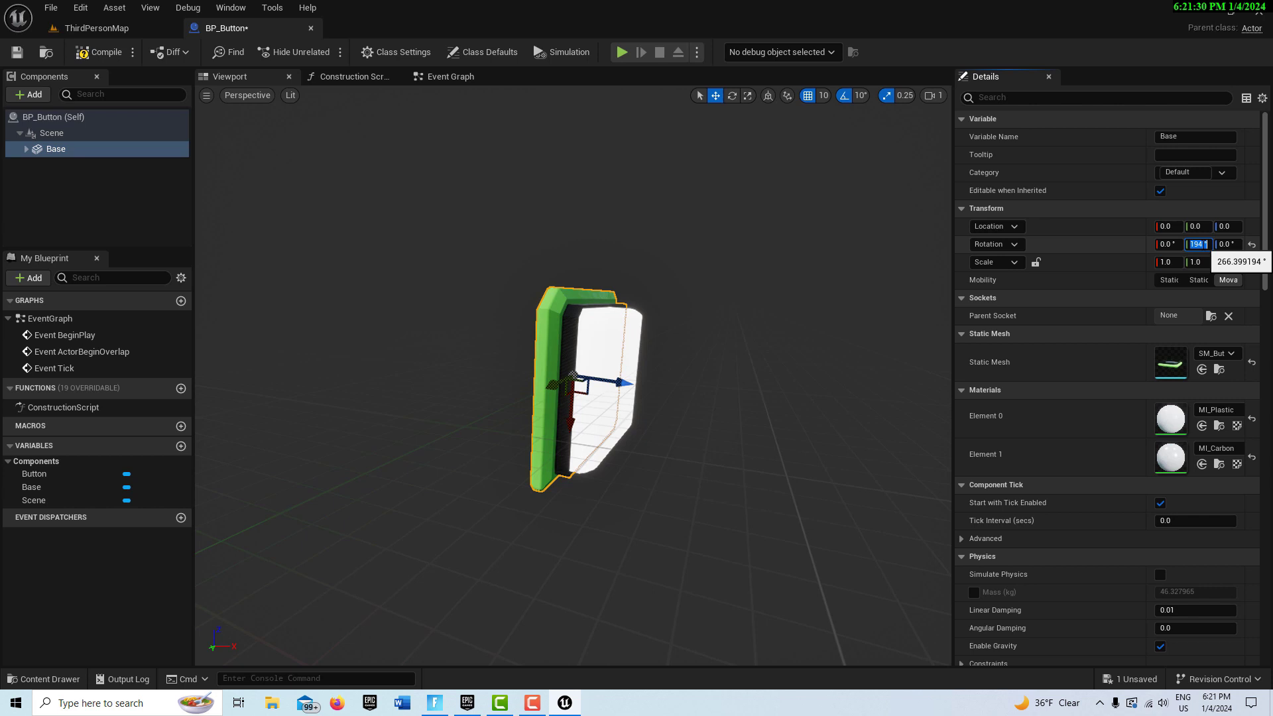
text(270)
key(Return)
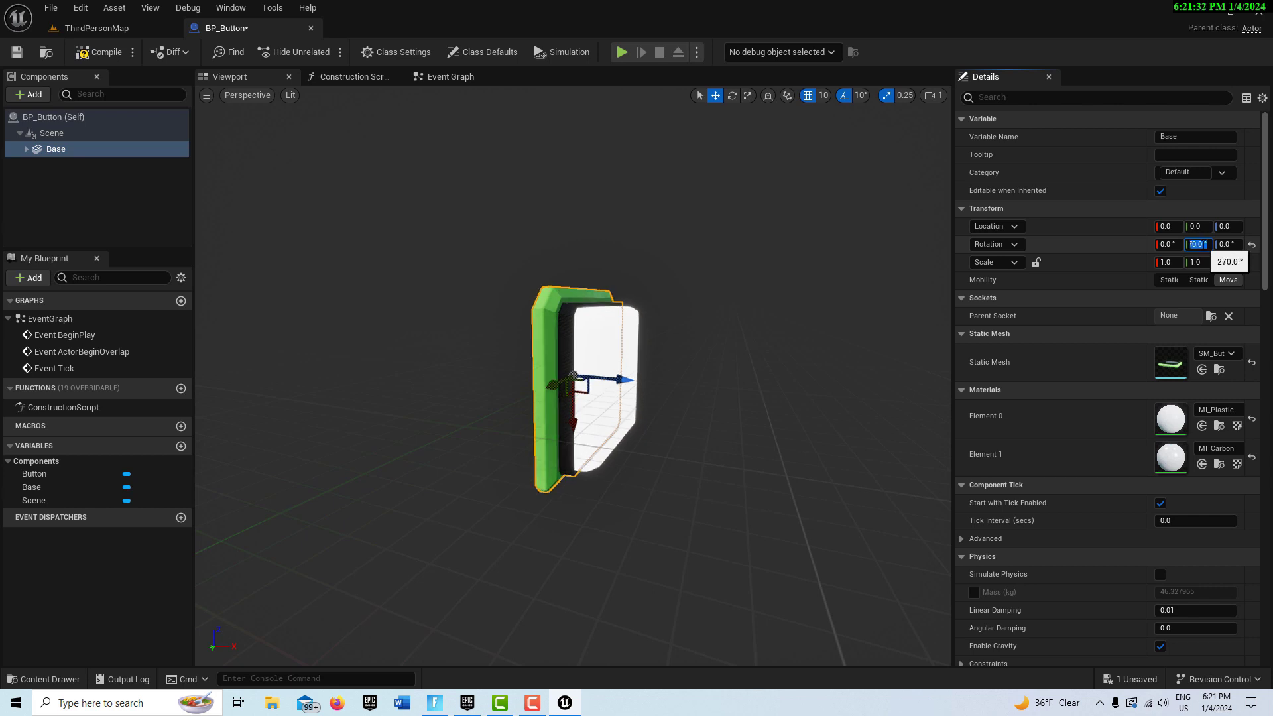
click(749, 425)
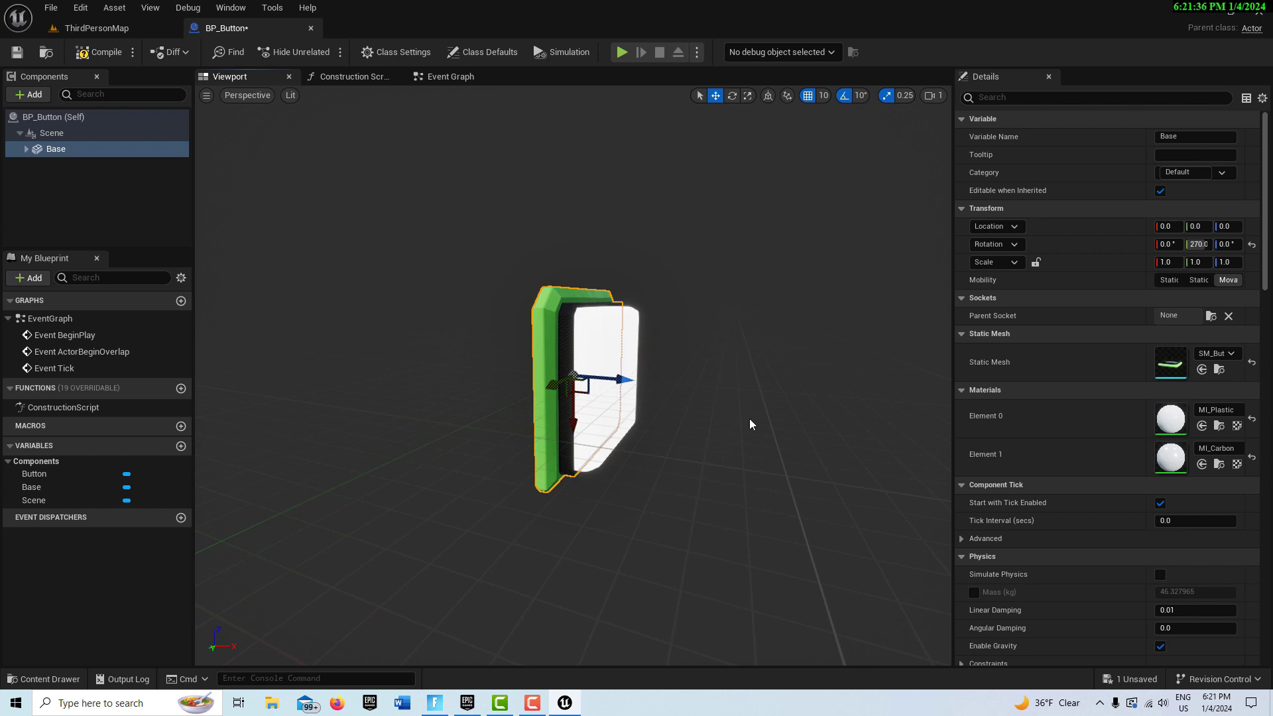
Add a Box Collision component and parent it directly under Scene.
click(30, 96)
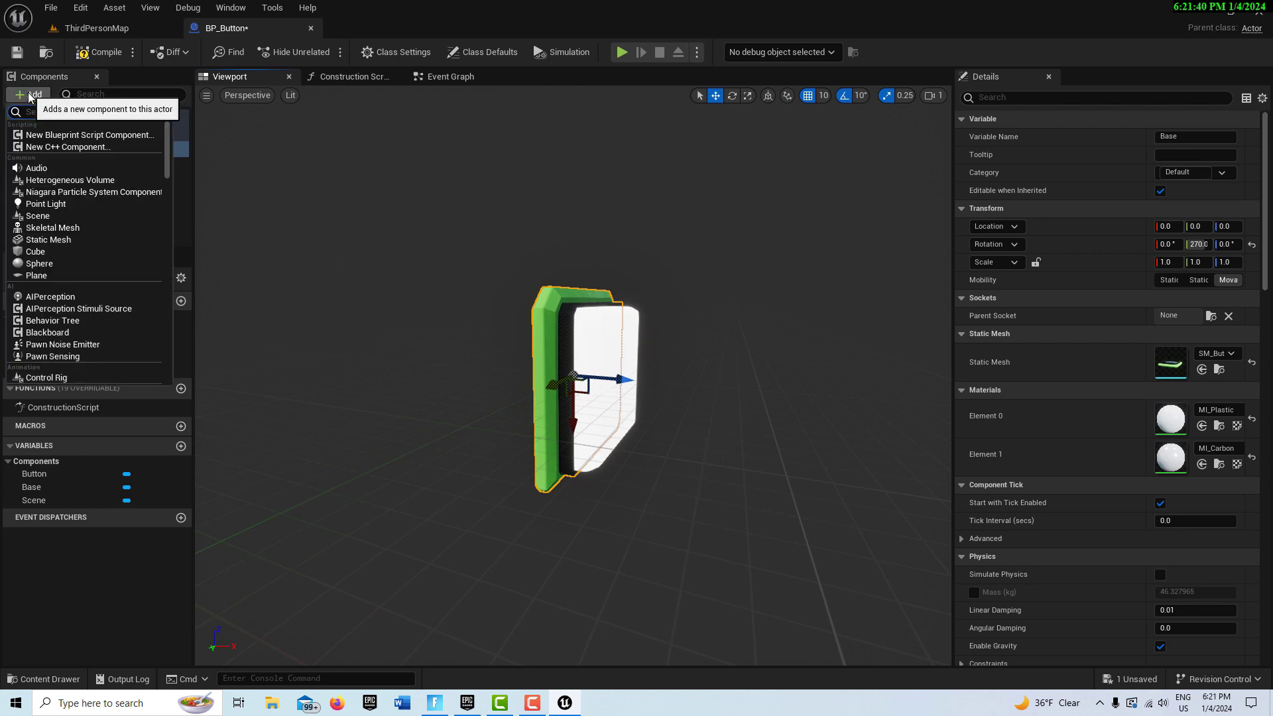
text(b)
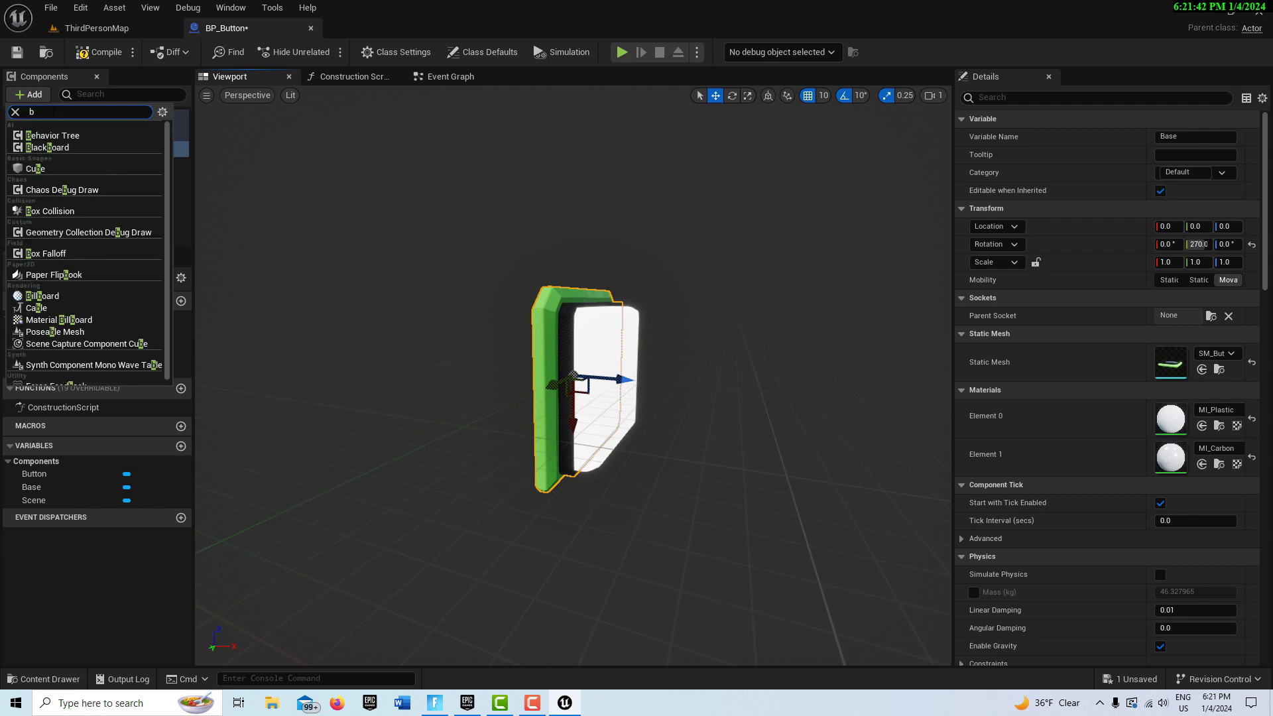
text(ox)
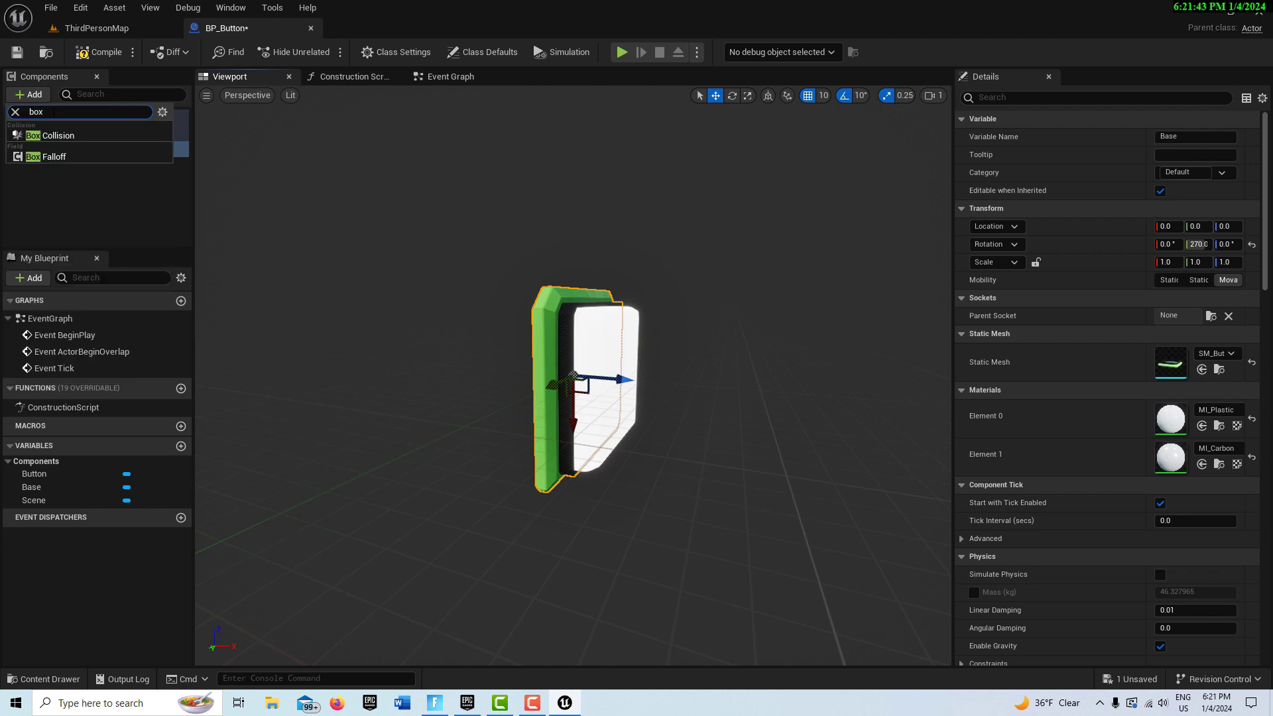
click(81, 136)
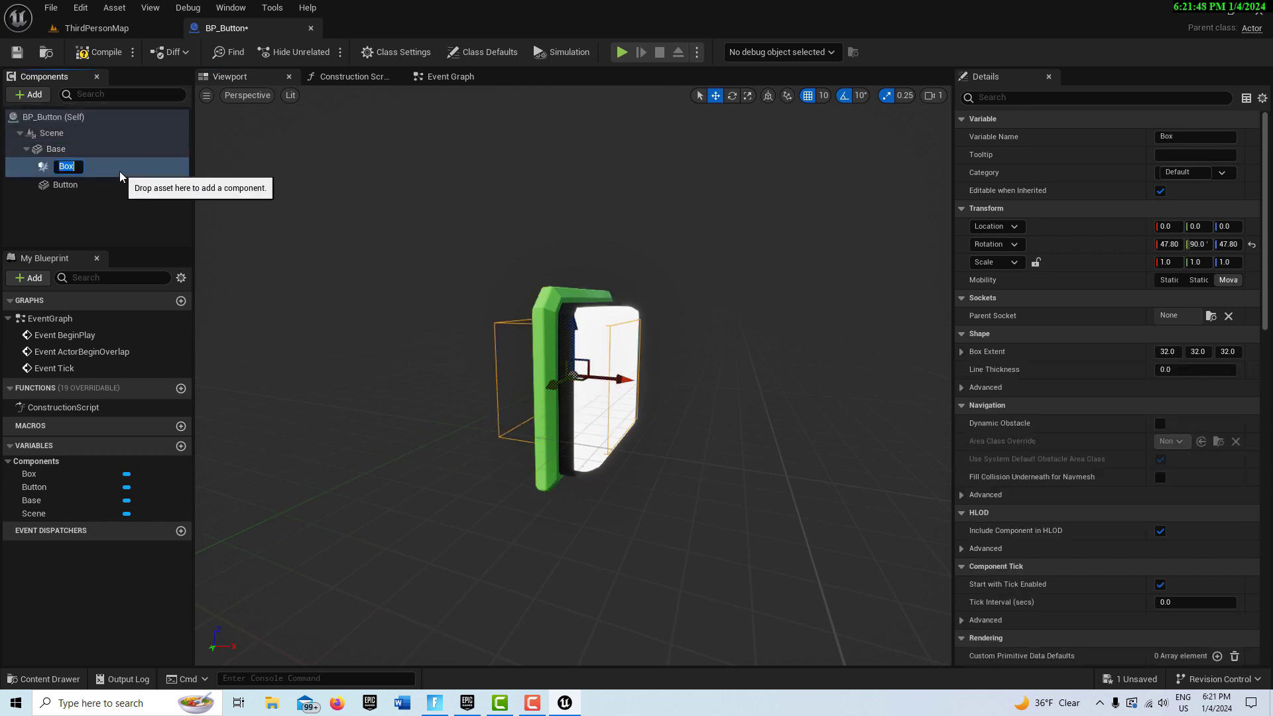
click(25, 152)
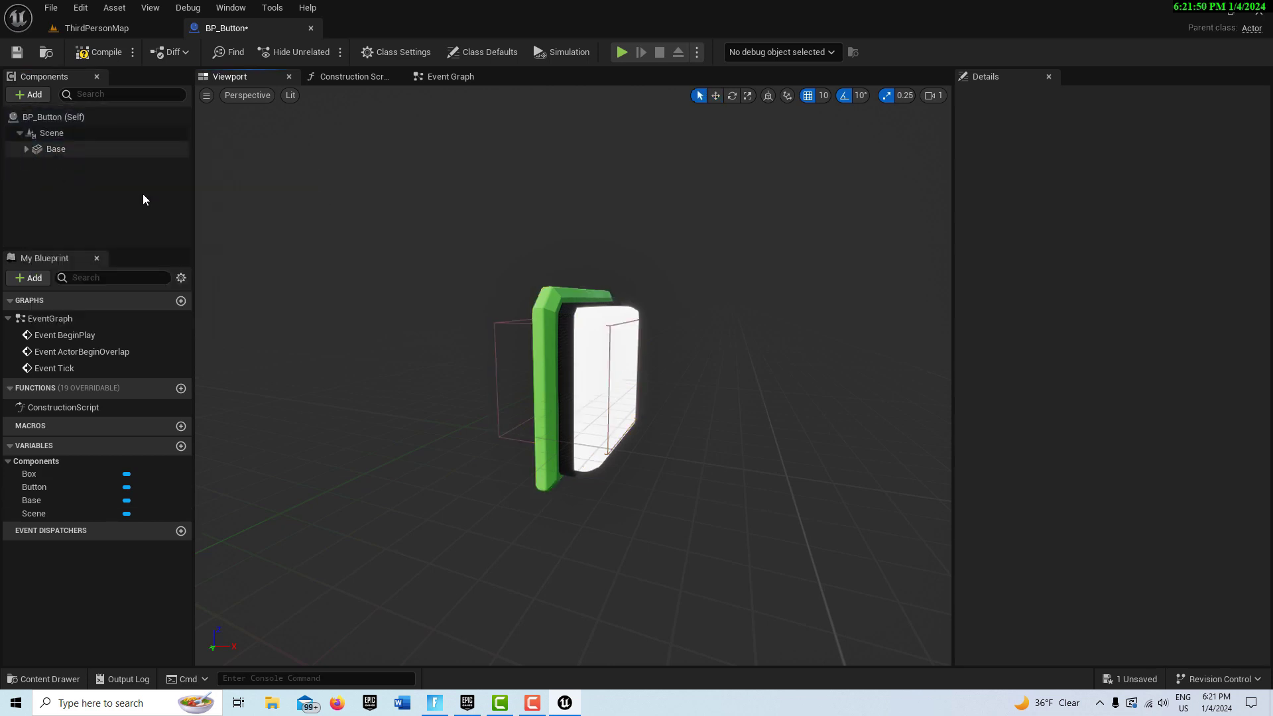
click(25, 150)
click(74, 169)
drag(76, 167, 53, 133)
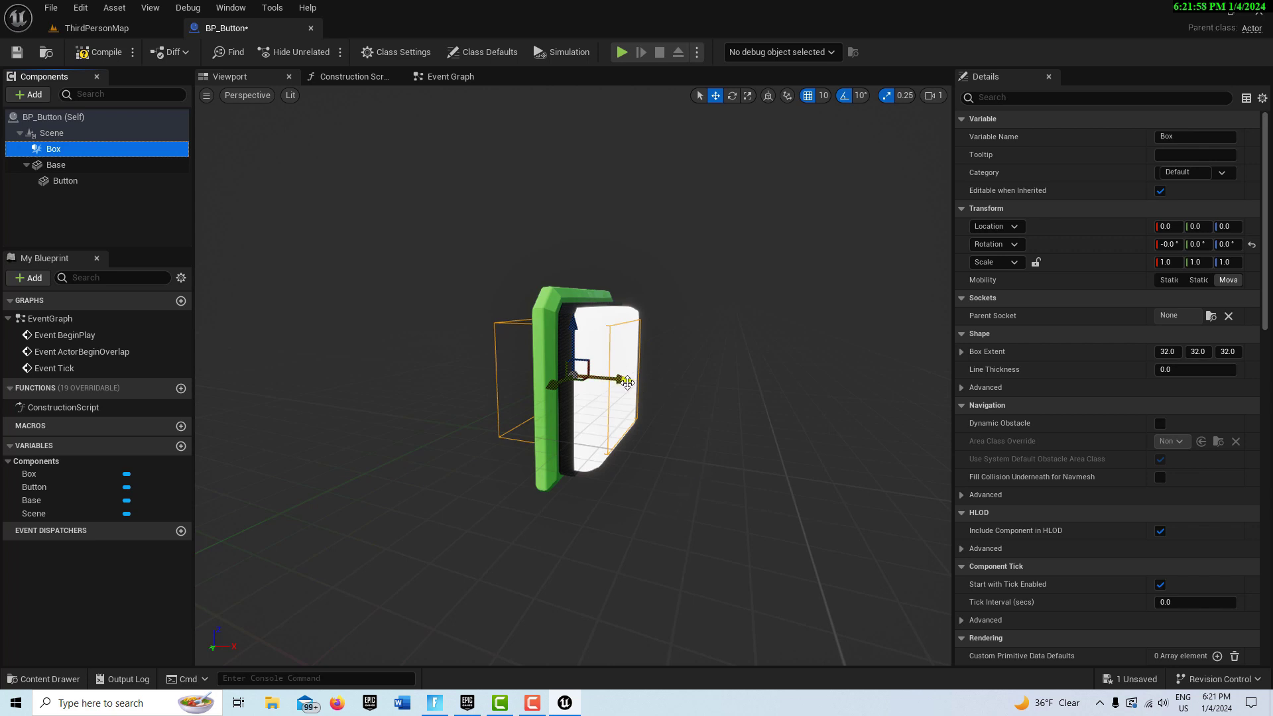
Move the Box to X 100, scale it 2.5 × 3.5 × 1.0, and compile.
drag(631, 382, 682, 383)
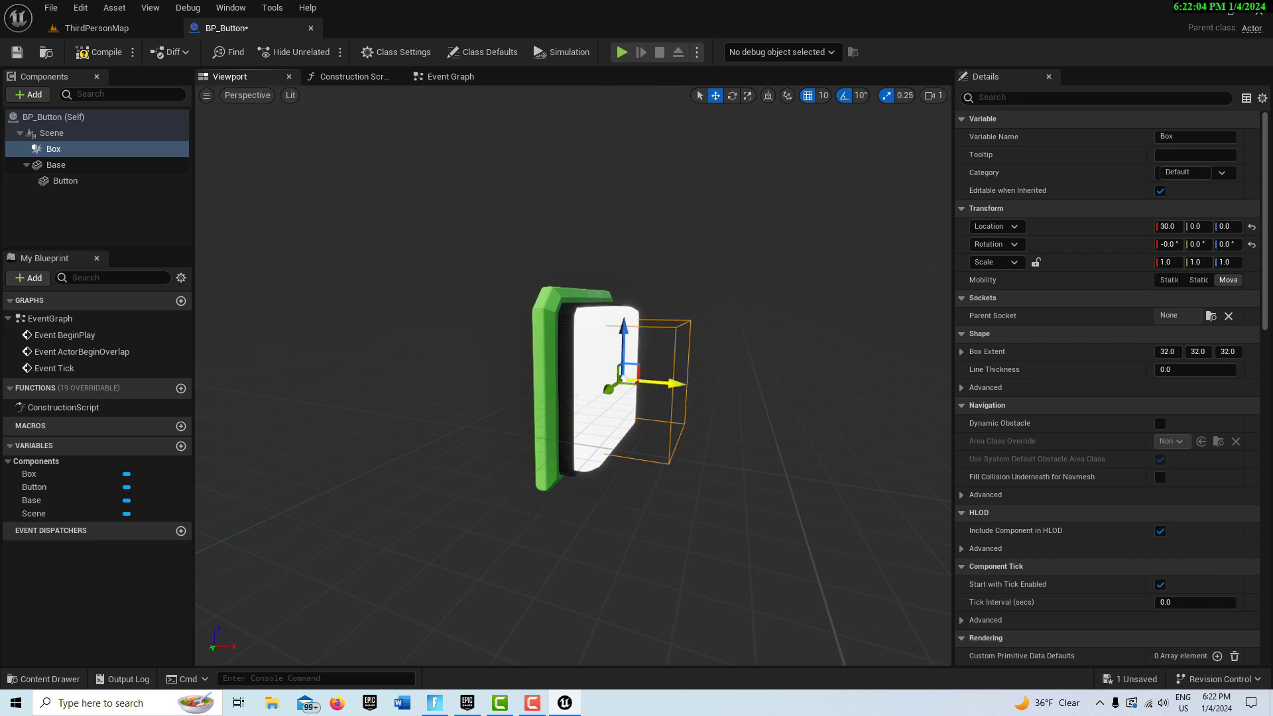
key(e)
key(r)
drag(605, 391, 729, 339)
drag(677, 383, 822, 378)
key(w)
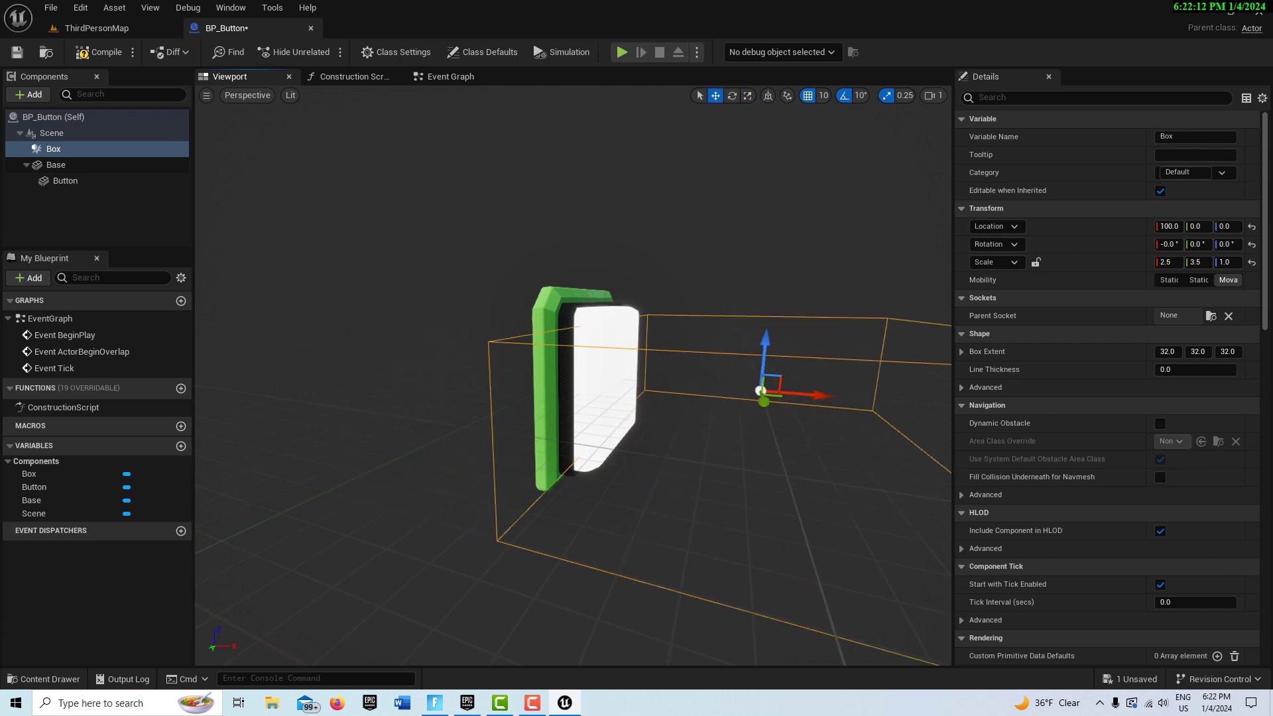
scroll(796, 391, down, 4)
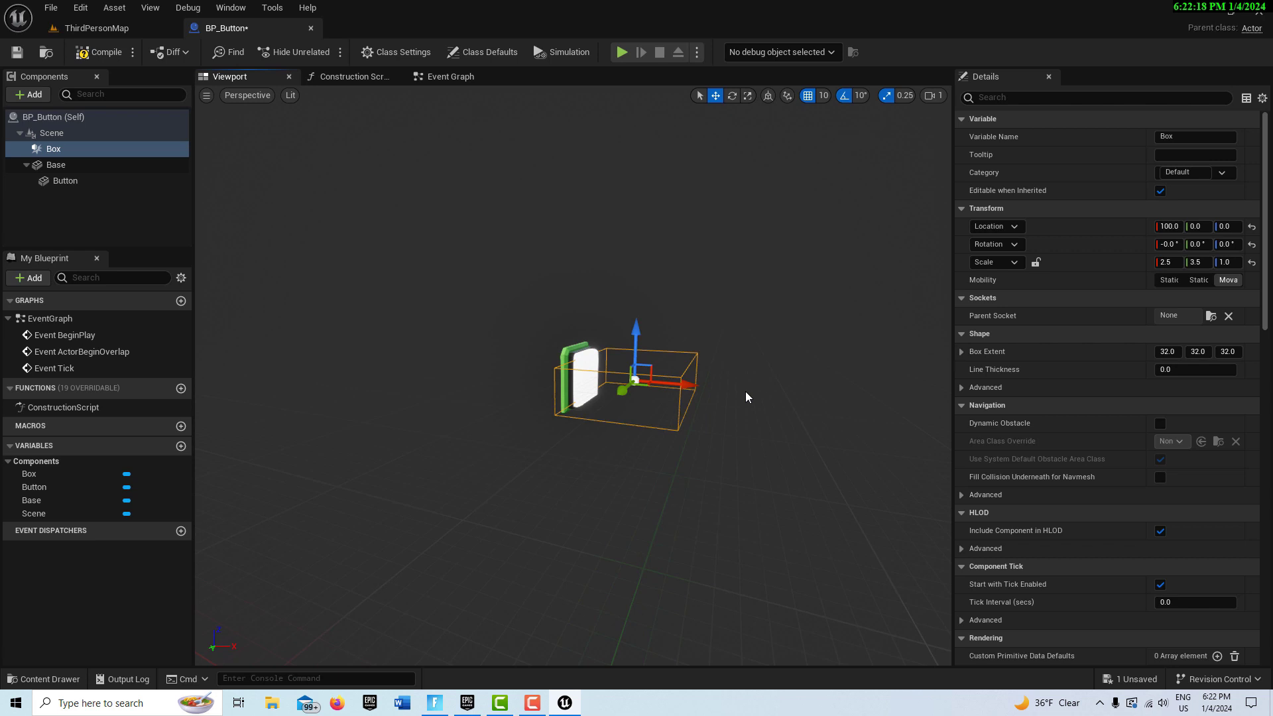
click(106, 53)
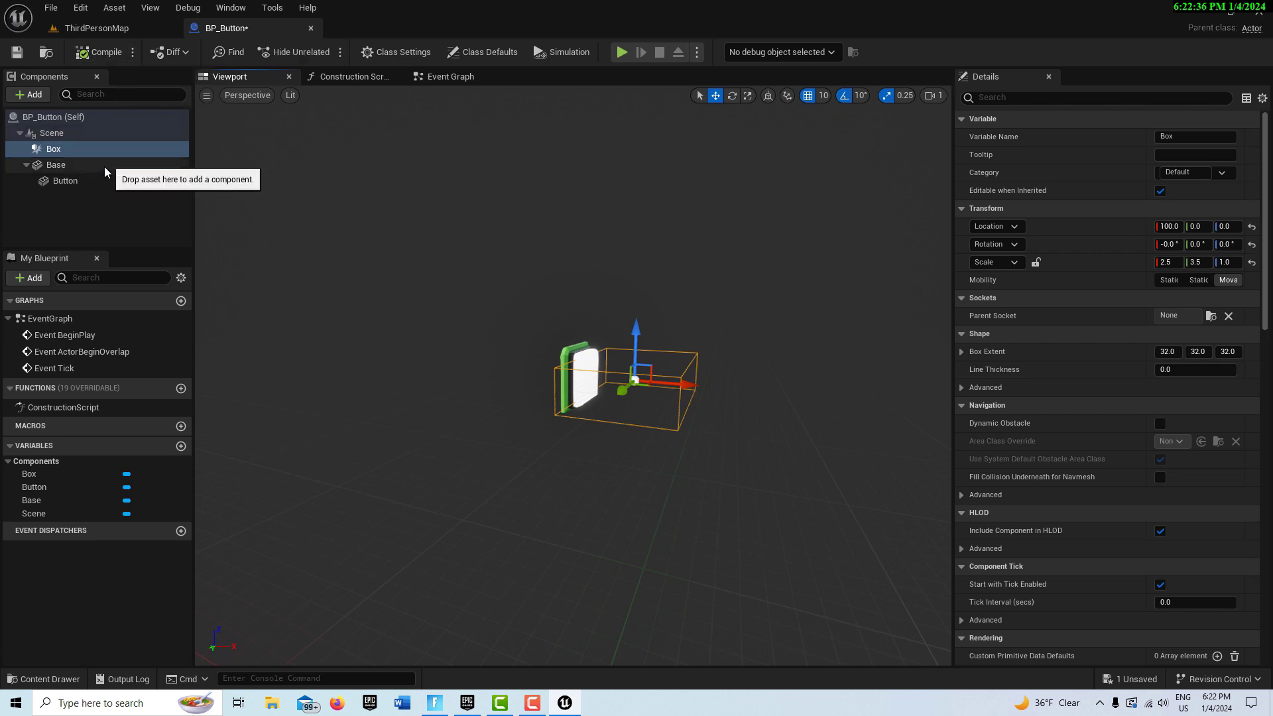
Open the Button's MI_Glow material instance to check its Emissive 4.0, then return to BP_Button.
click(104, 185)
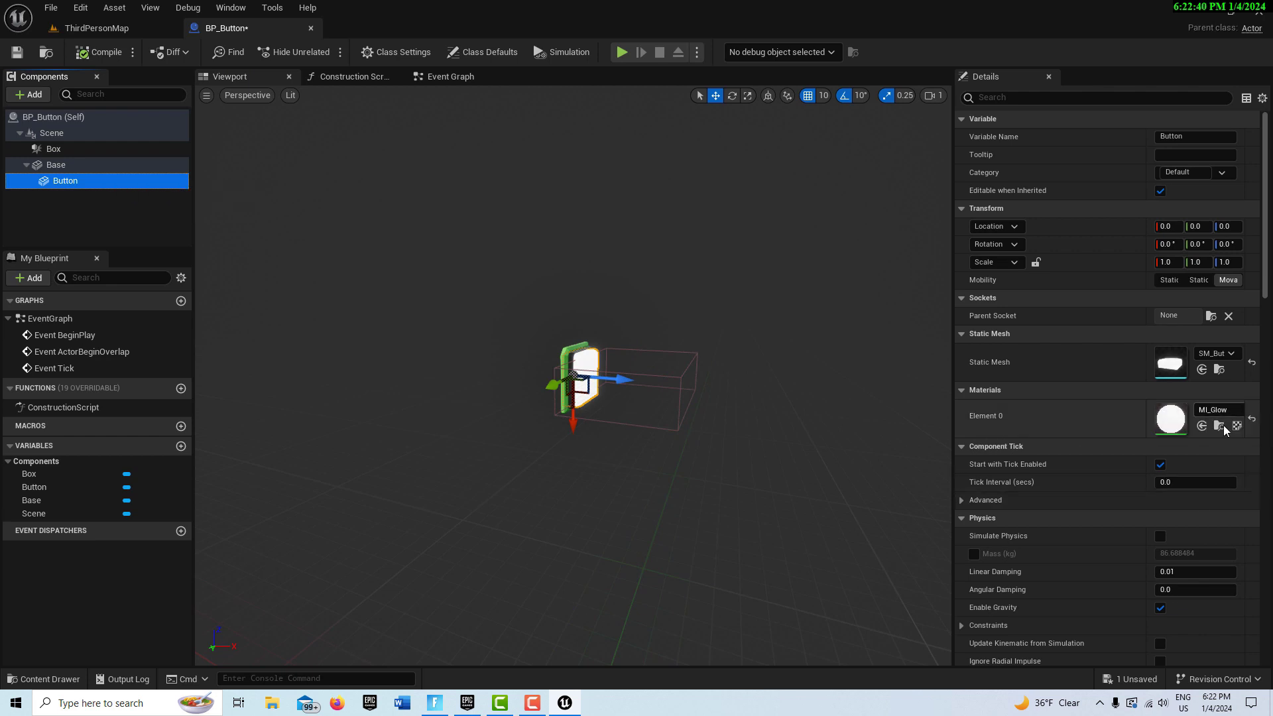
double_click(1179, 422)
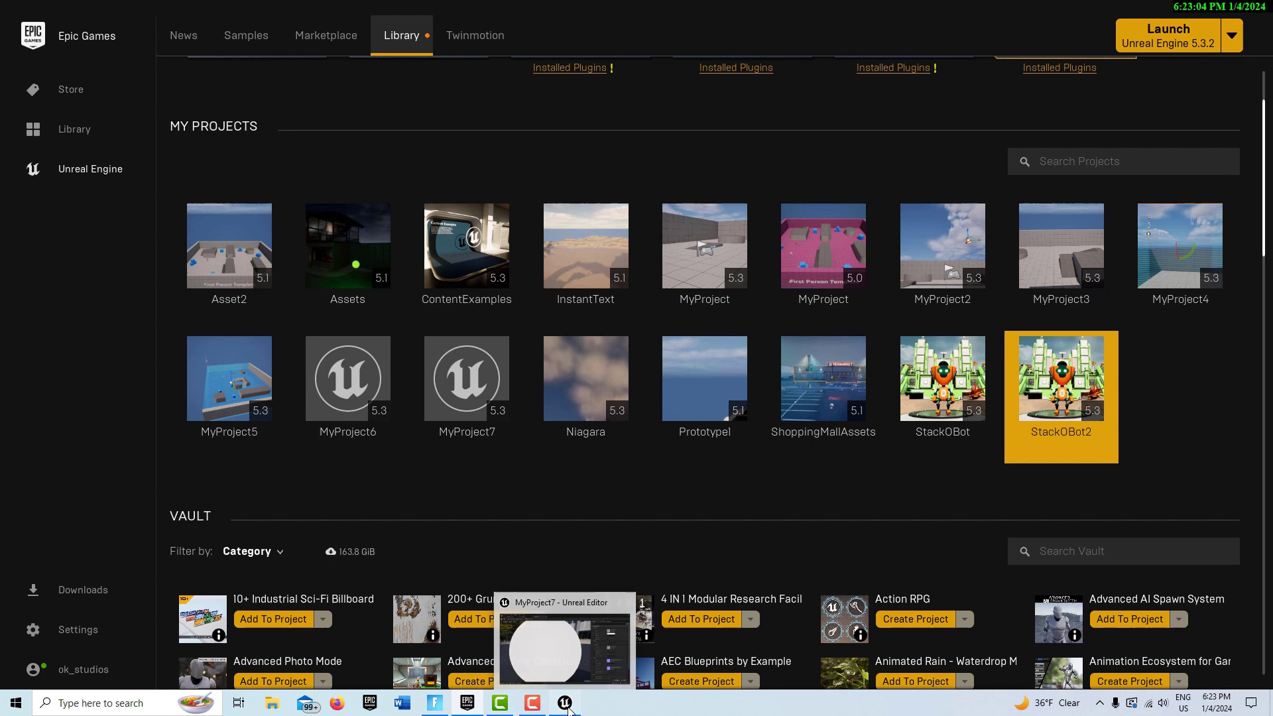
click(565, 703)
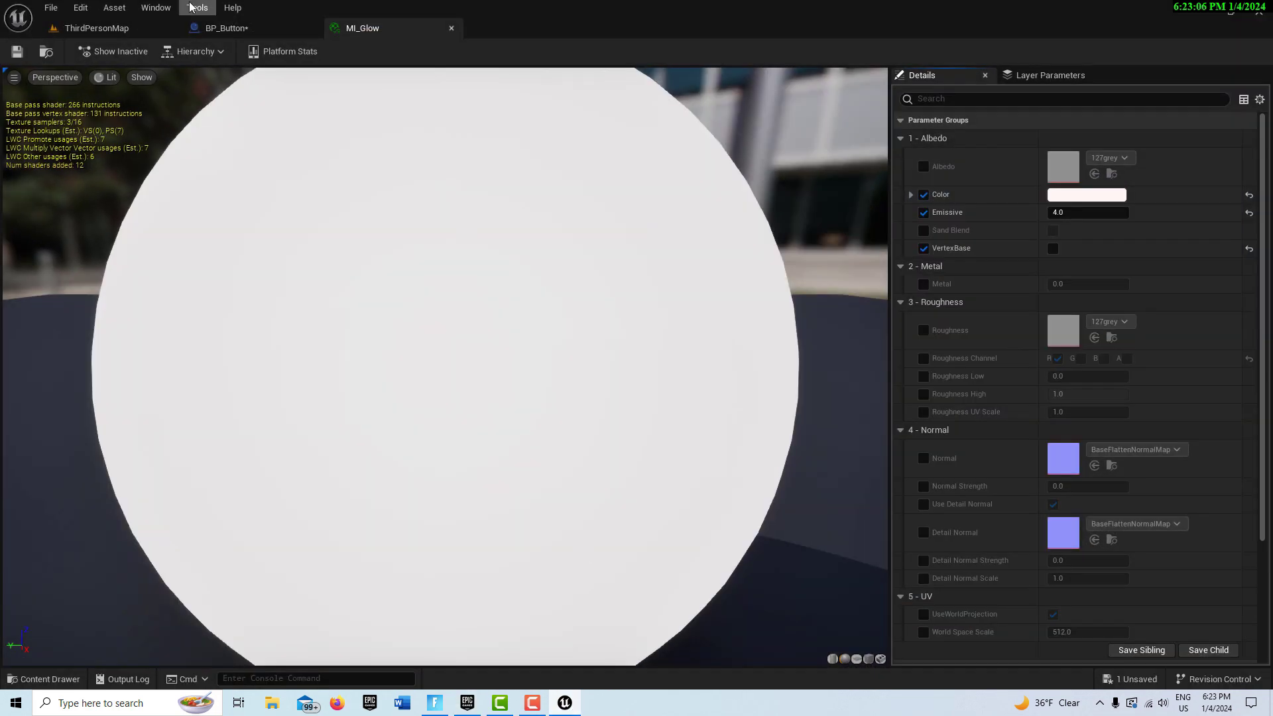
click(216, 28)
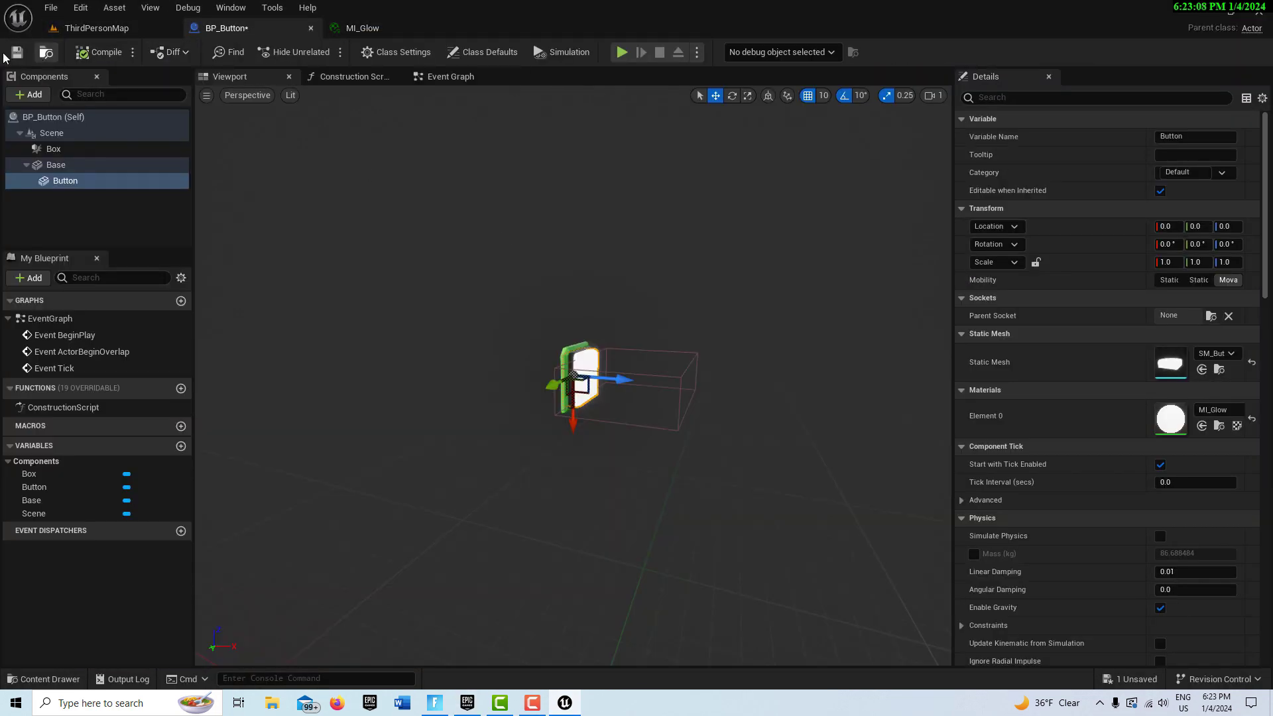
Save BP_Button and check the Box's OverlapAllDynamic preset with Generate Overlap Events enabled.
click(17, 53)
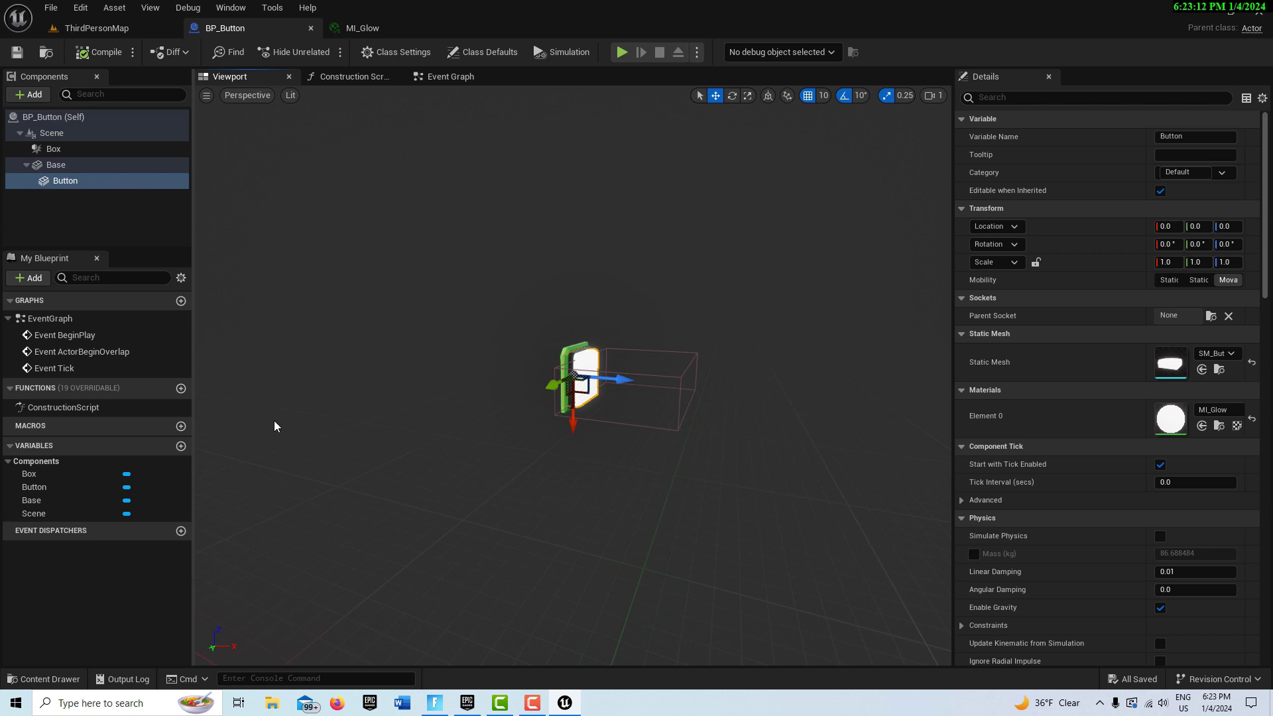
click(95, 153)
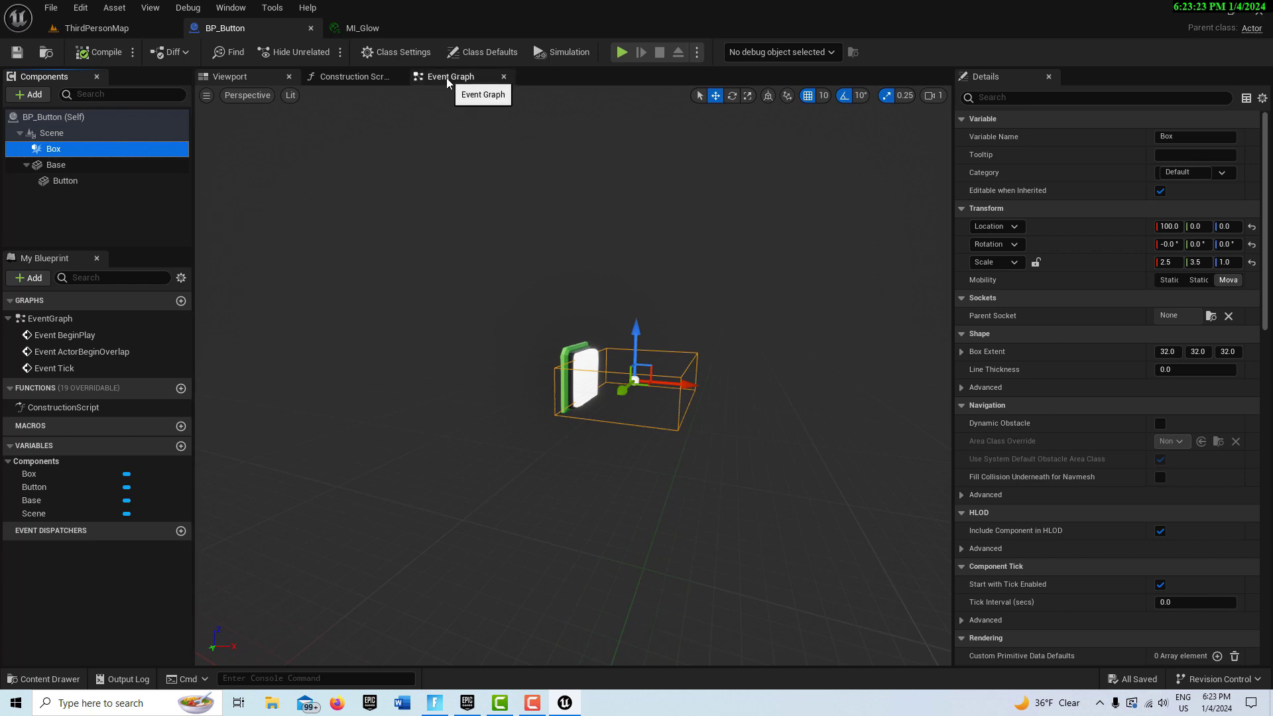
scroll(1055, 361, down, 15)
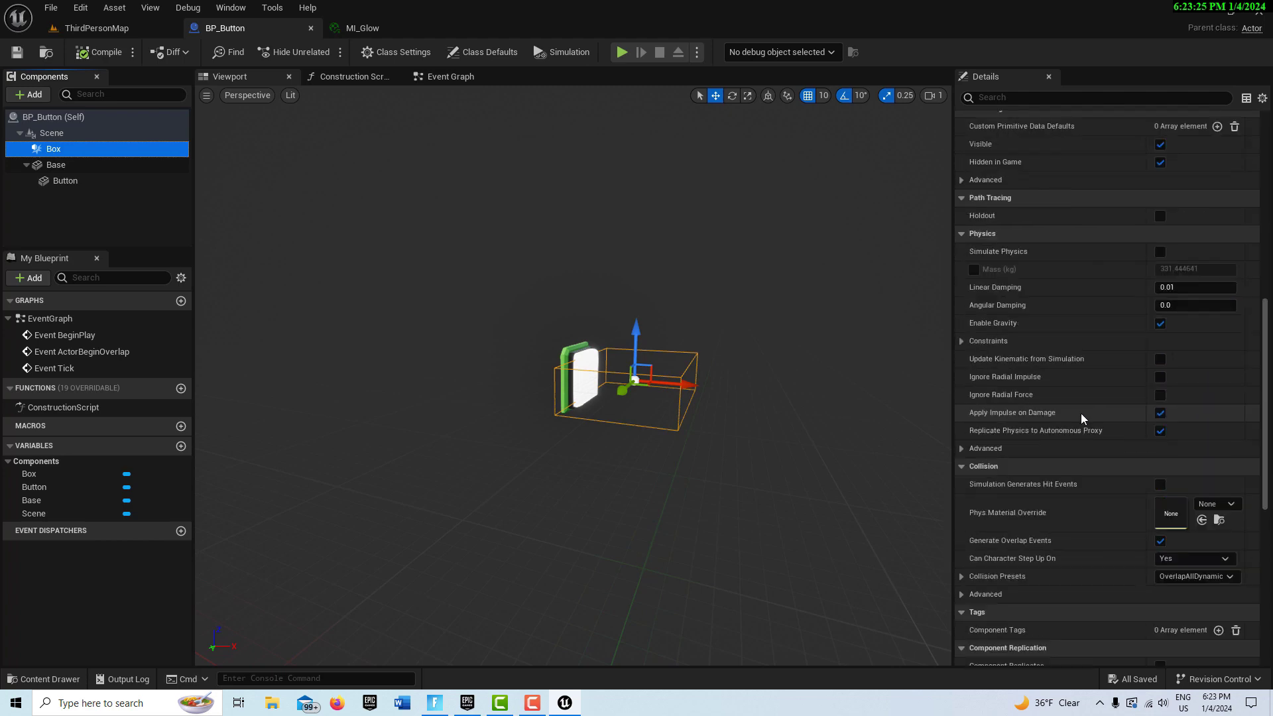
scroll(1081, 412, down, 10)
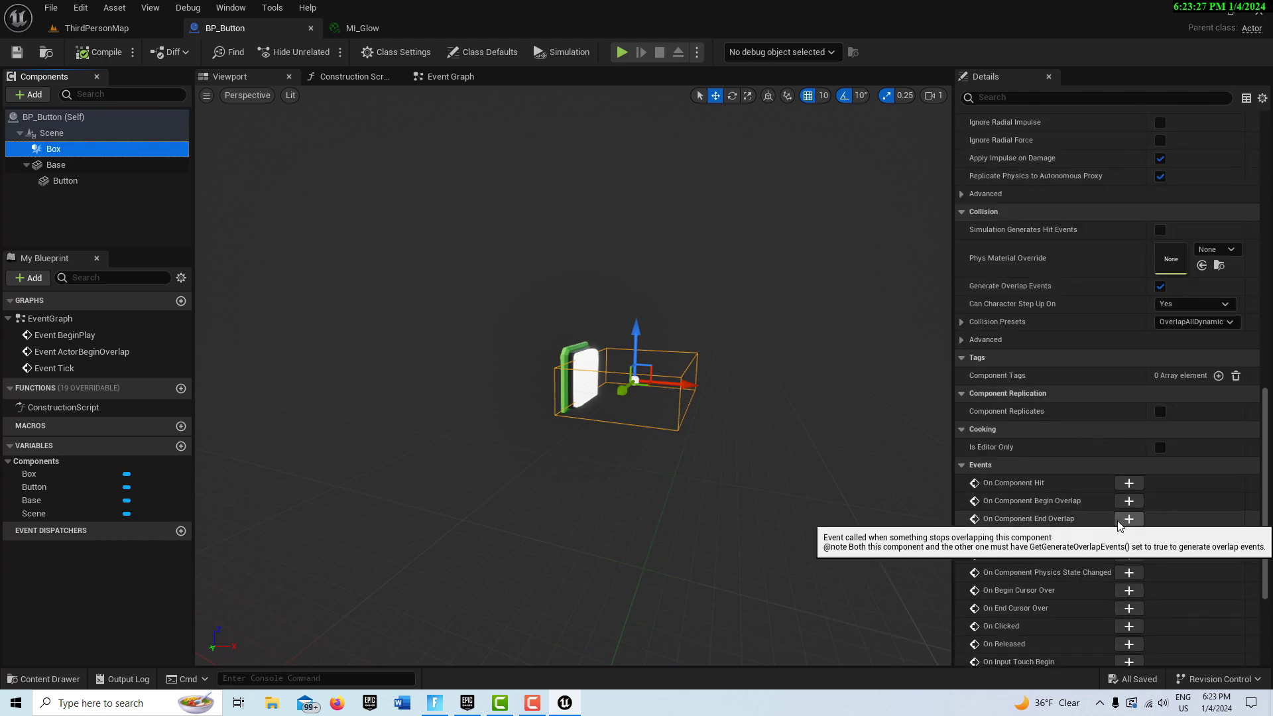
Add an On Component Begin Overlap (Box) event node, then compile and save BP_Button.
click(1130, 500)
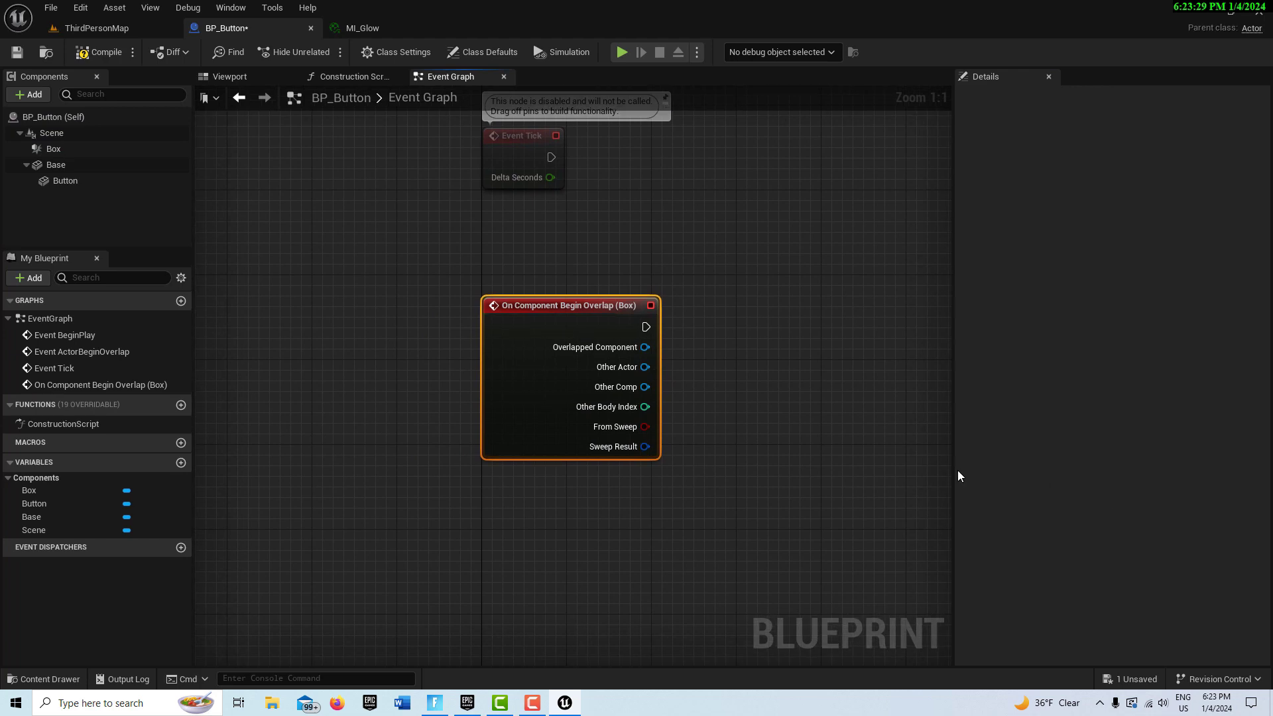
drag(553, 308, 439, 296)
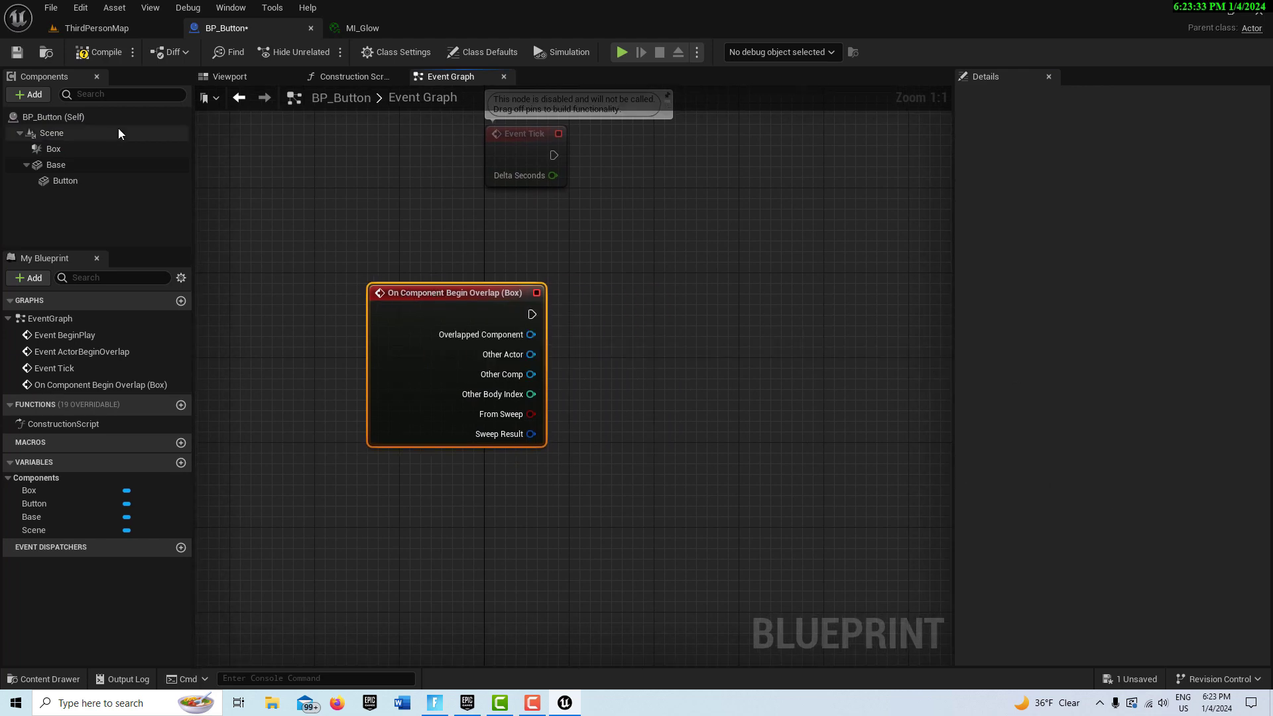
click(87, 53)
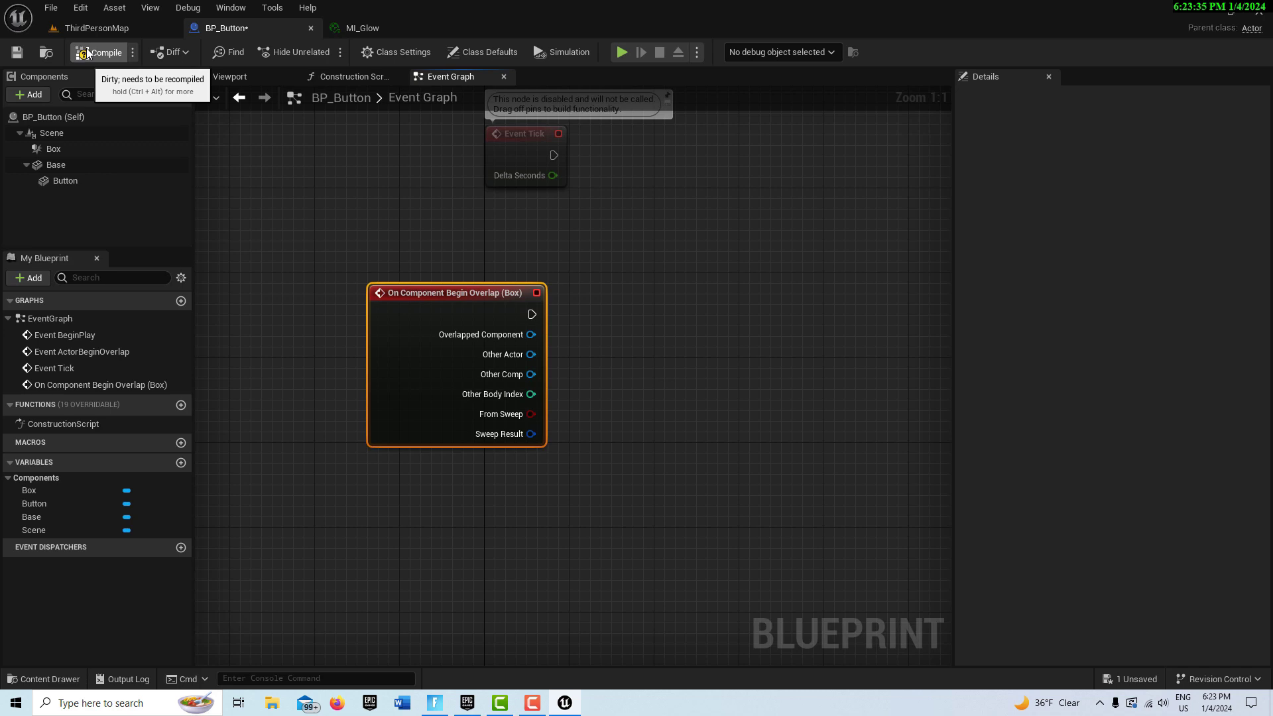
click(17, 51)
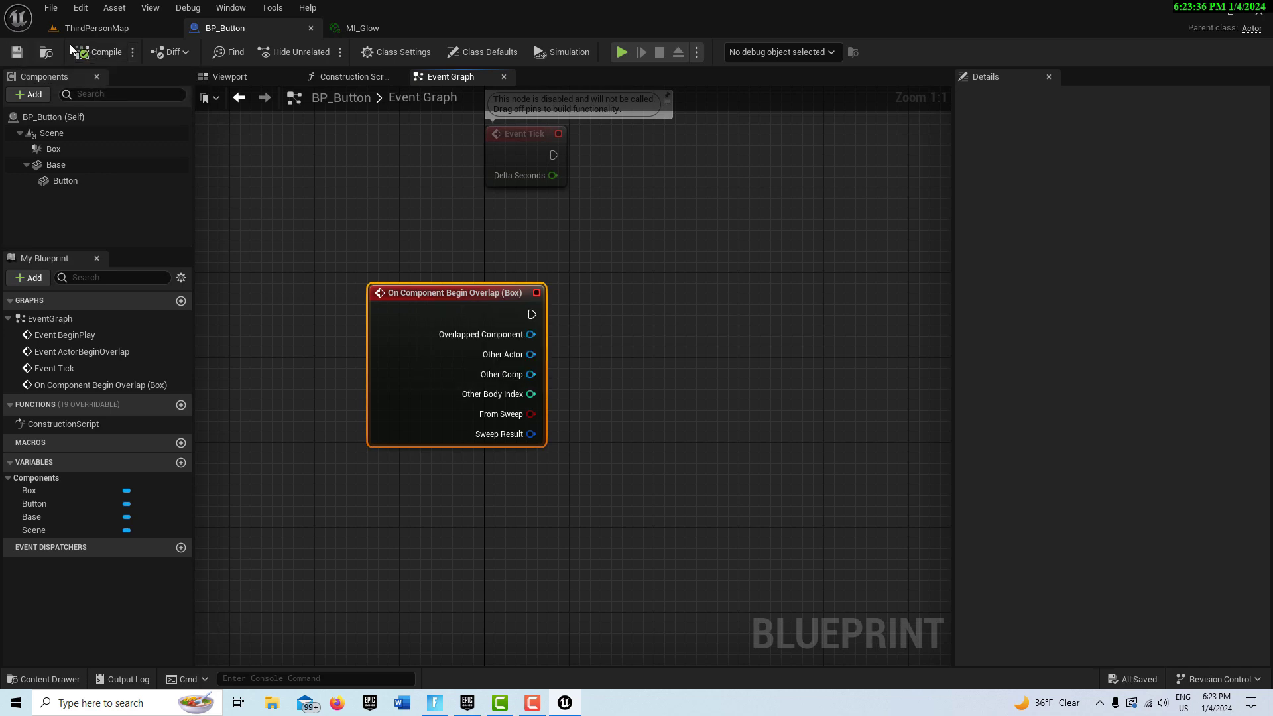
click(102, 30)
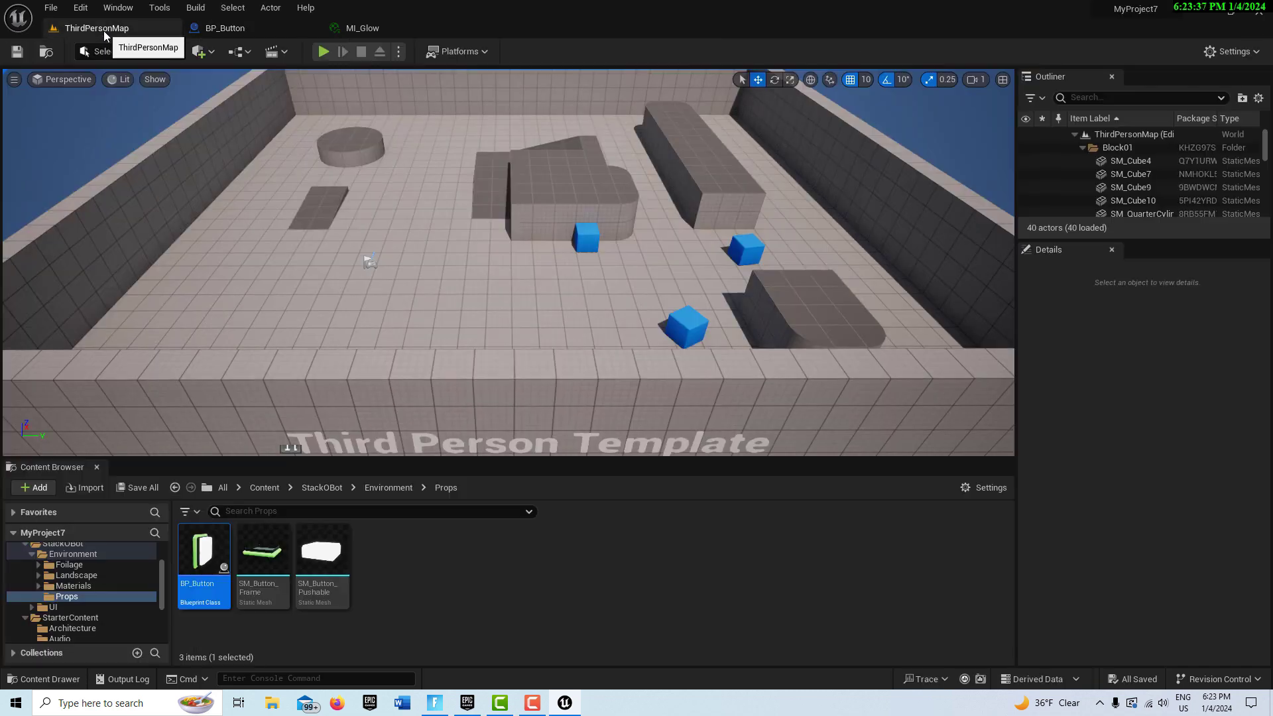
click(225, 28)
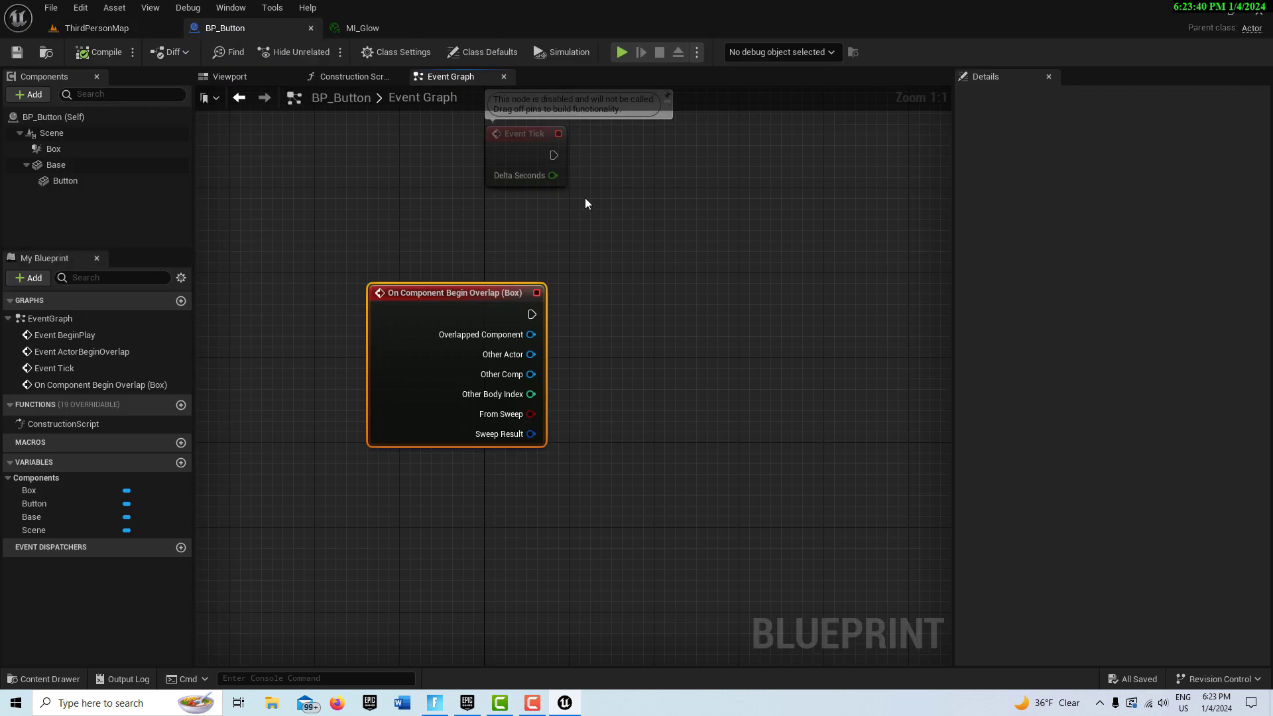
Try the Button mesh at Z -10 in the Viewport preview, then reset its location to 0.
click(231, 77)
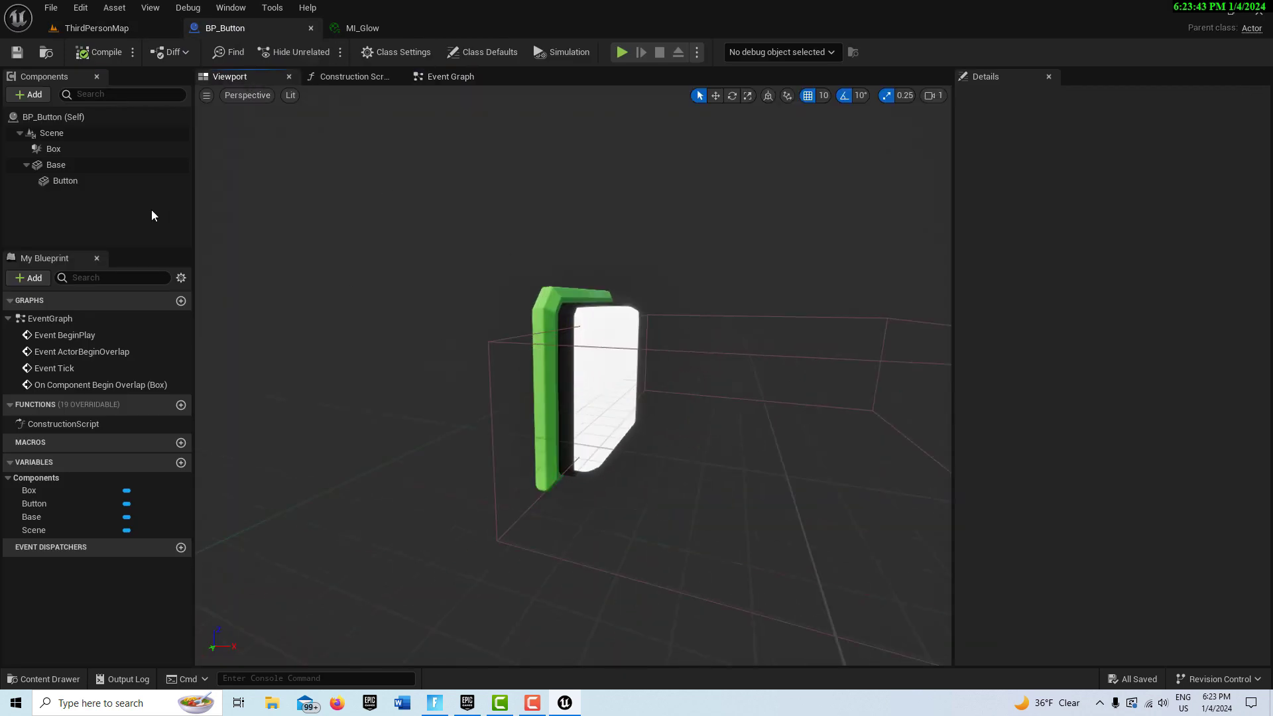
click(77, 181)
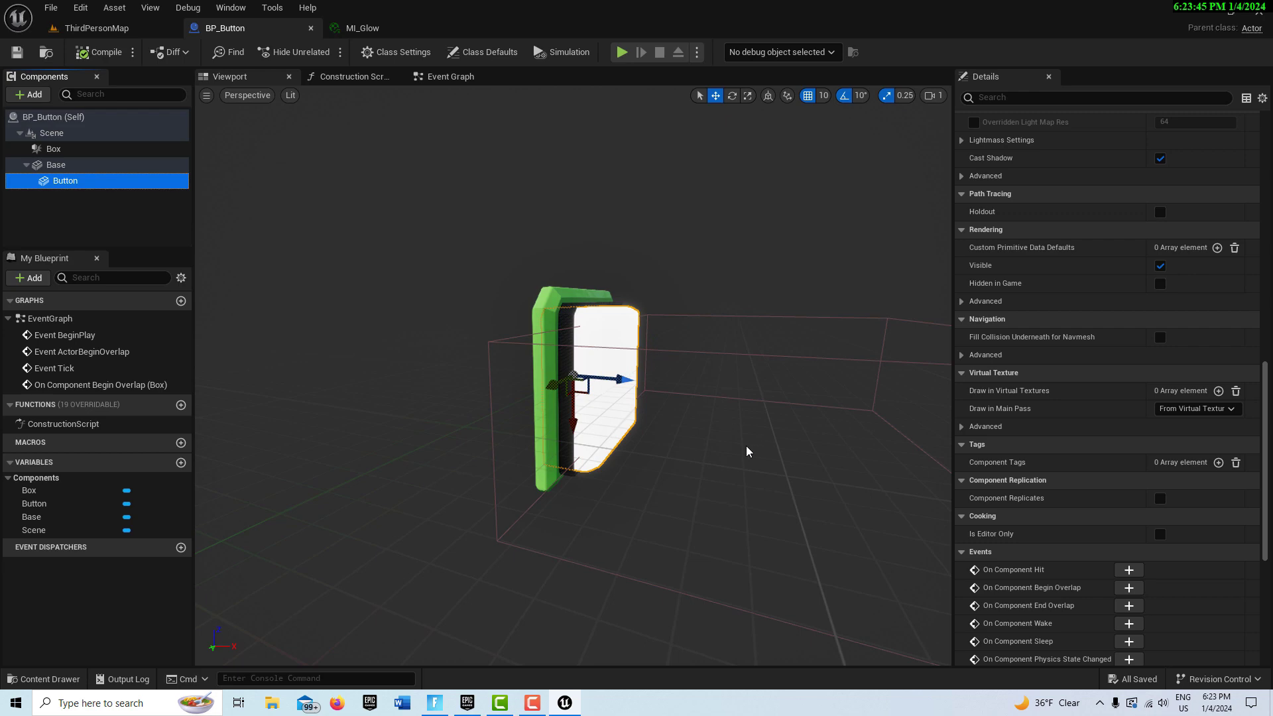
scroll(1072, 255, up, 10)
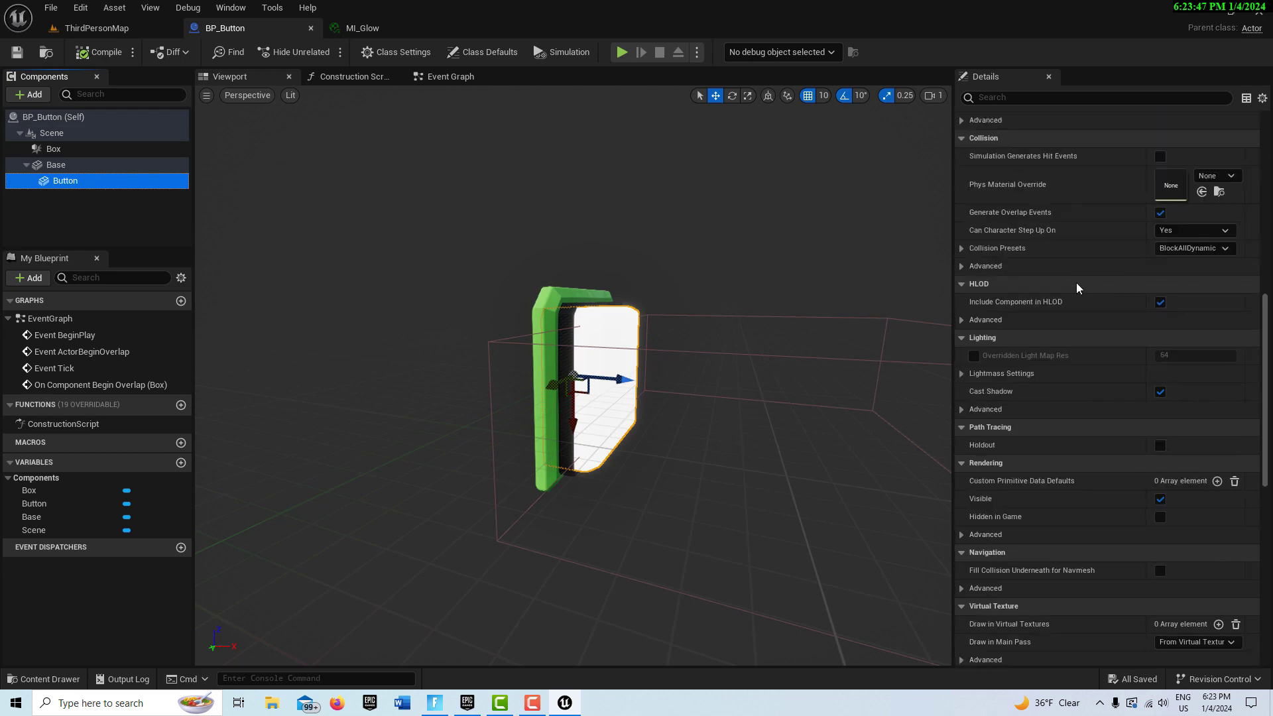
scroll(1080, 292, up, 9)
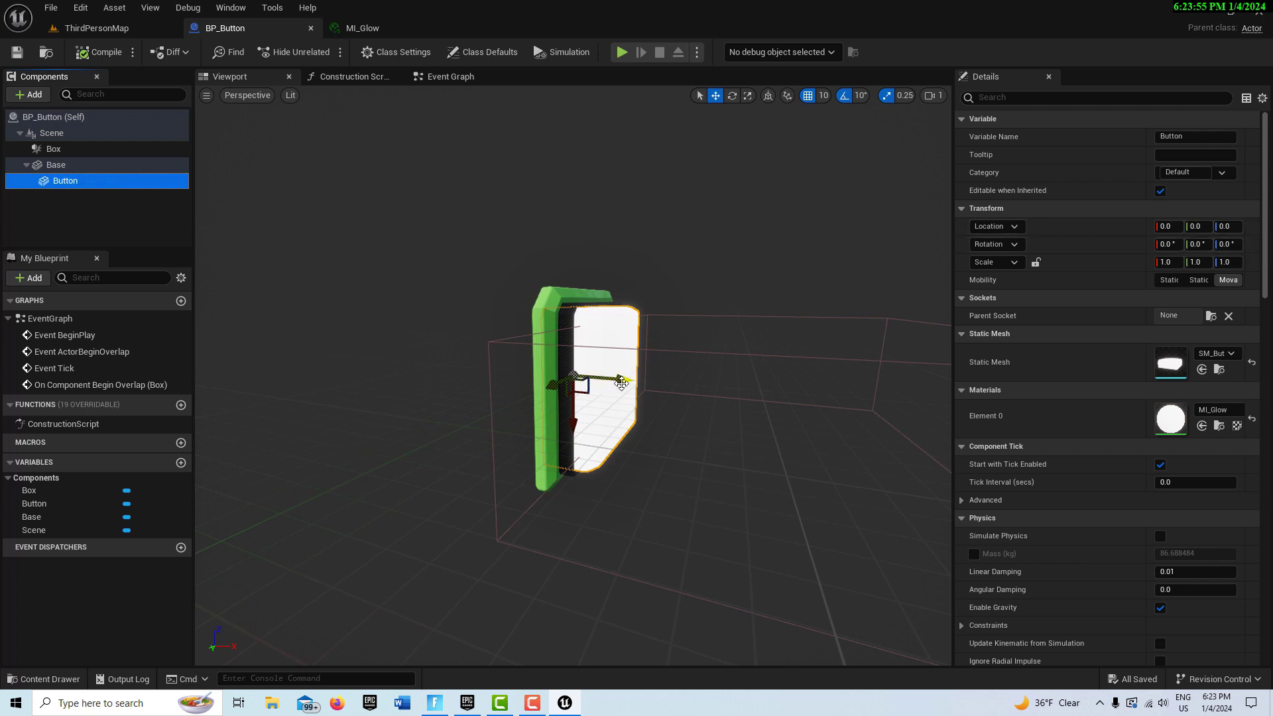
click(622, 383)
drag(622, 383, 602, 384)
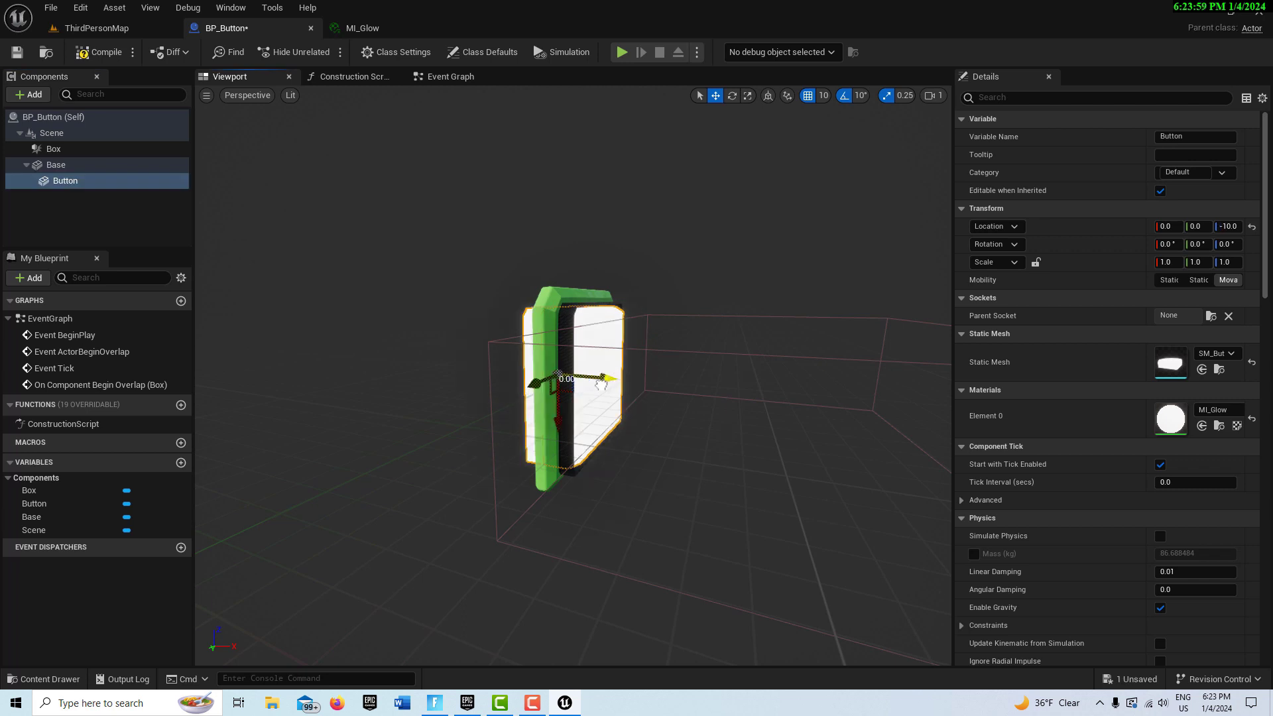
drag(612, 385, 605, 383)
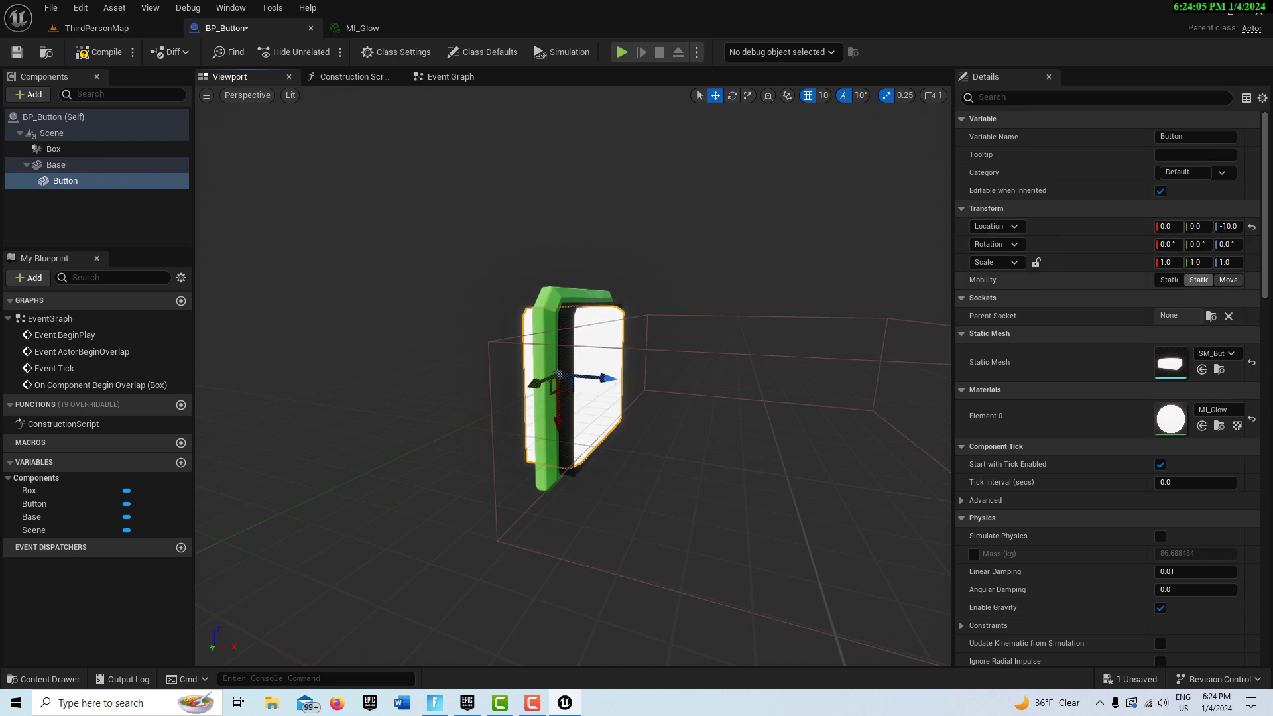
click(1253, 227)
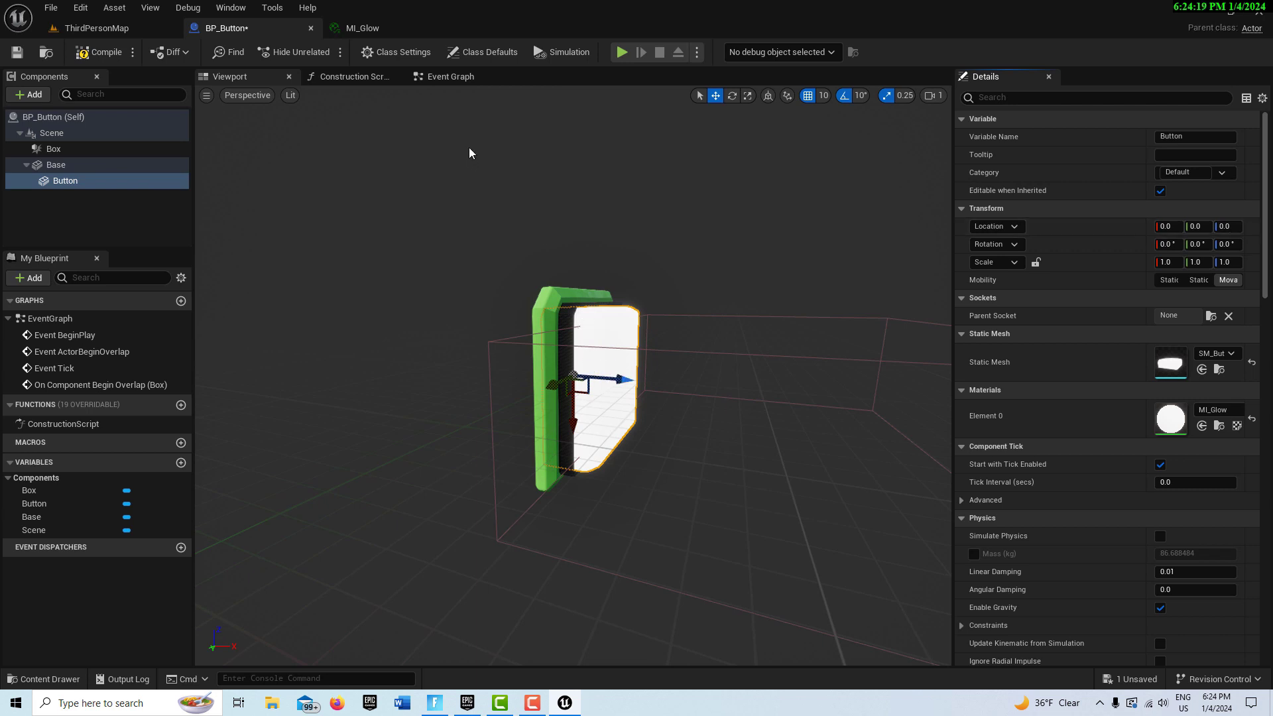
click(444, 78)
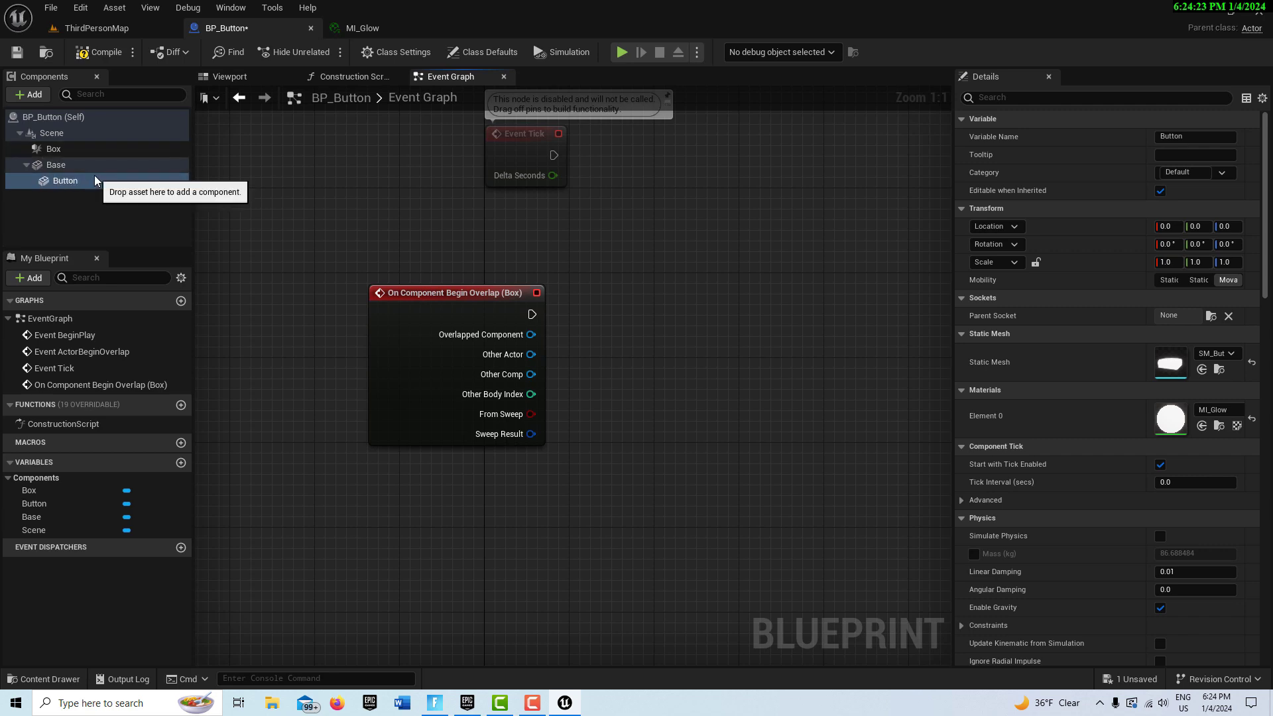
Add a Set Relative Location node for the Button reference with New Location split into X, Y, Z.
drag(94, 175, 710, 312)
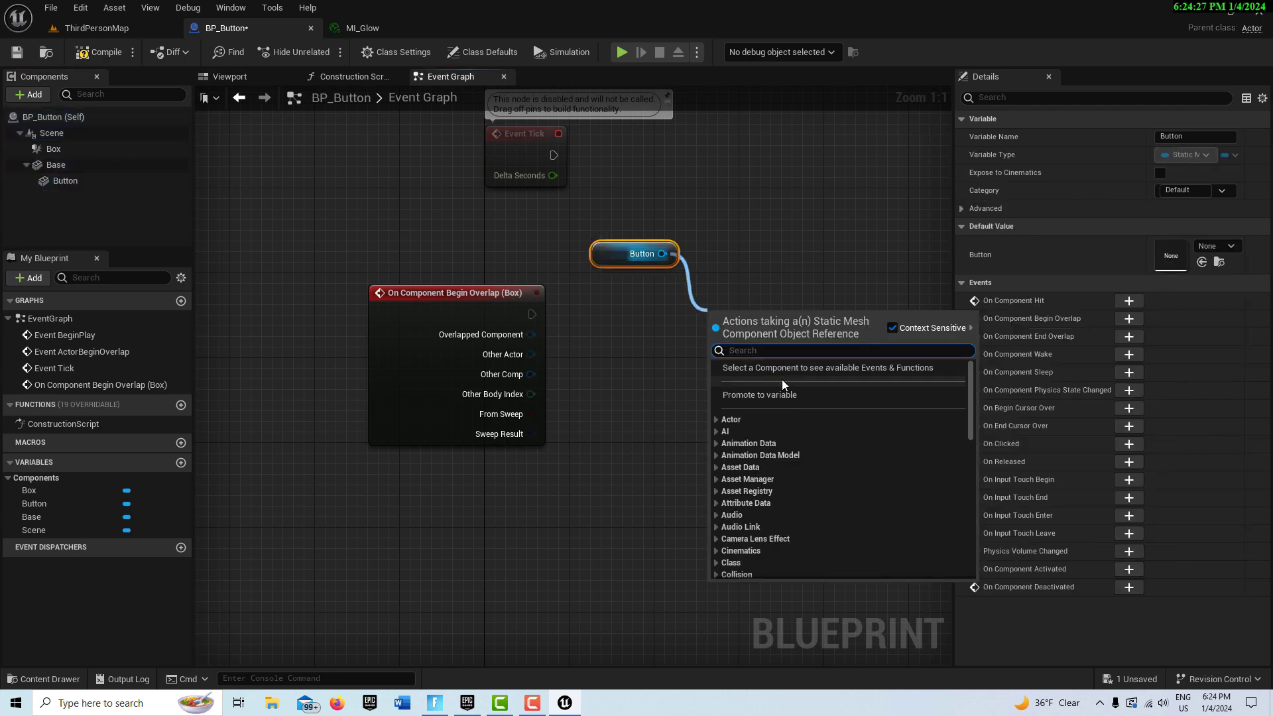
text(se)
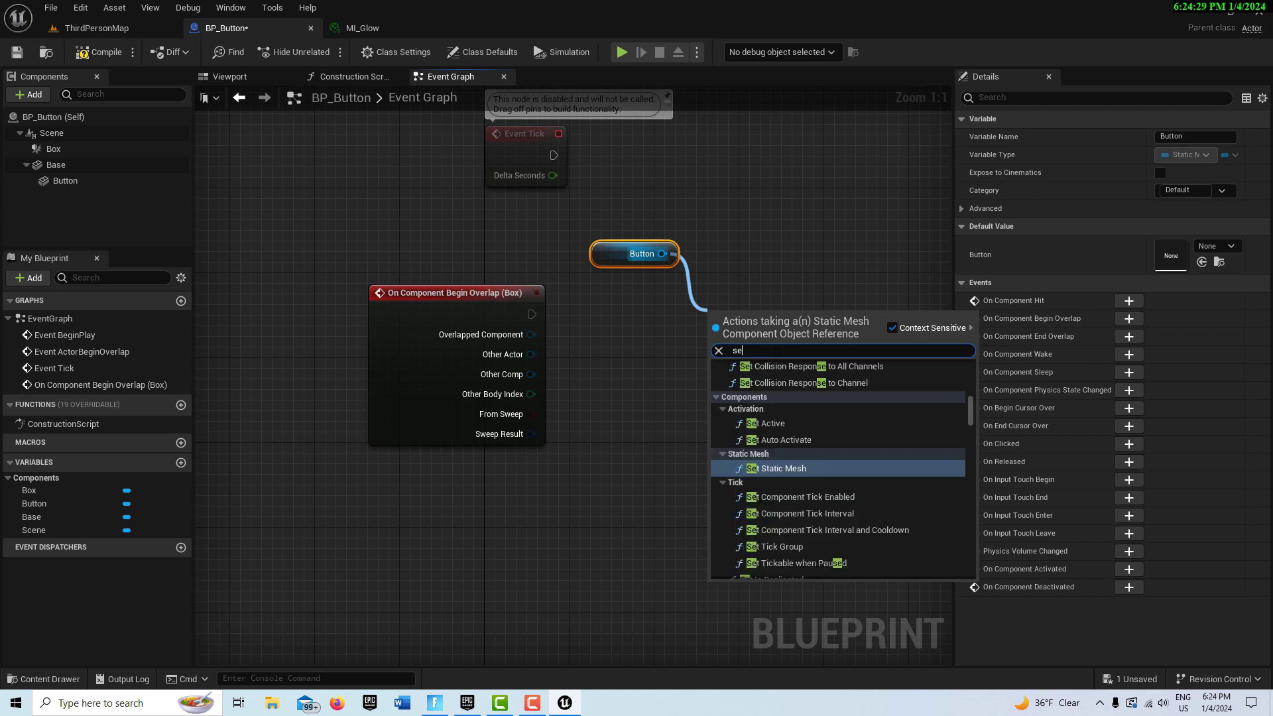
text(t rela)
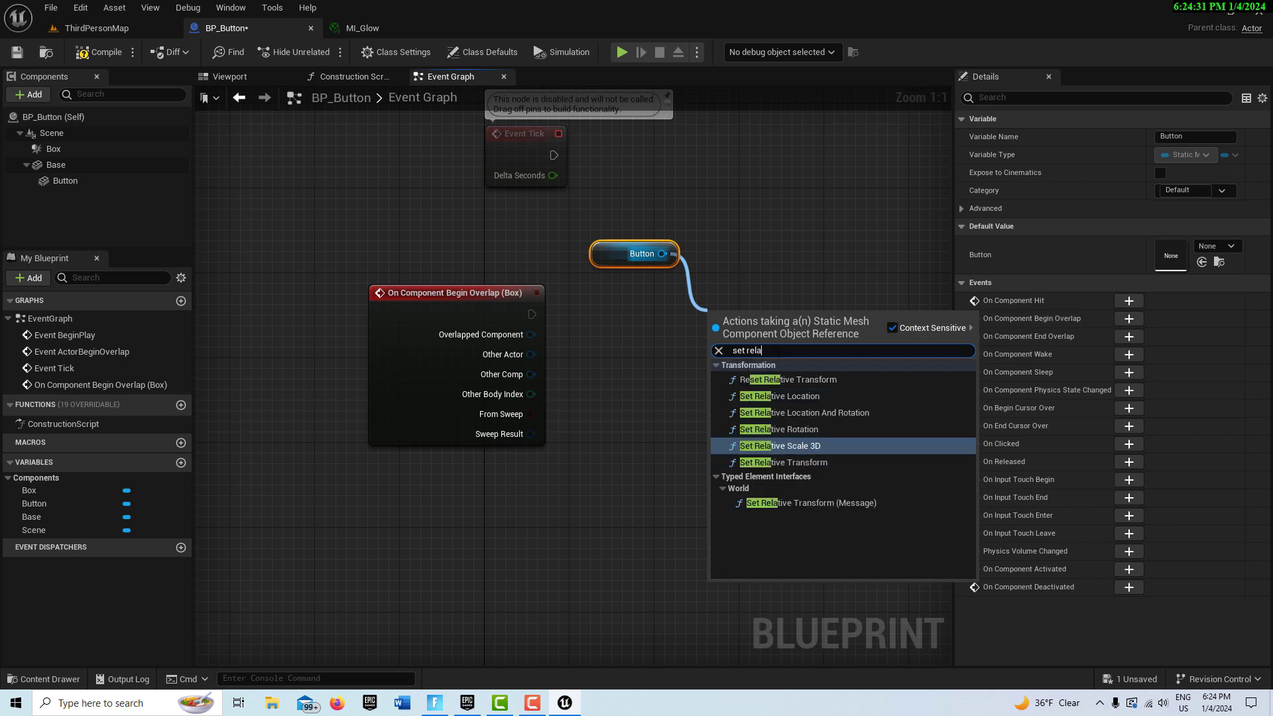
click(828, 399)
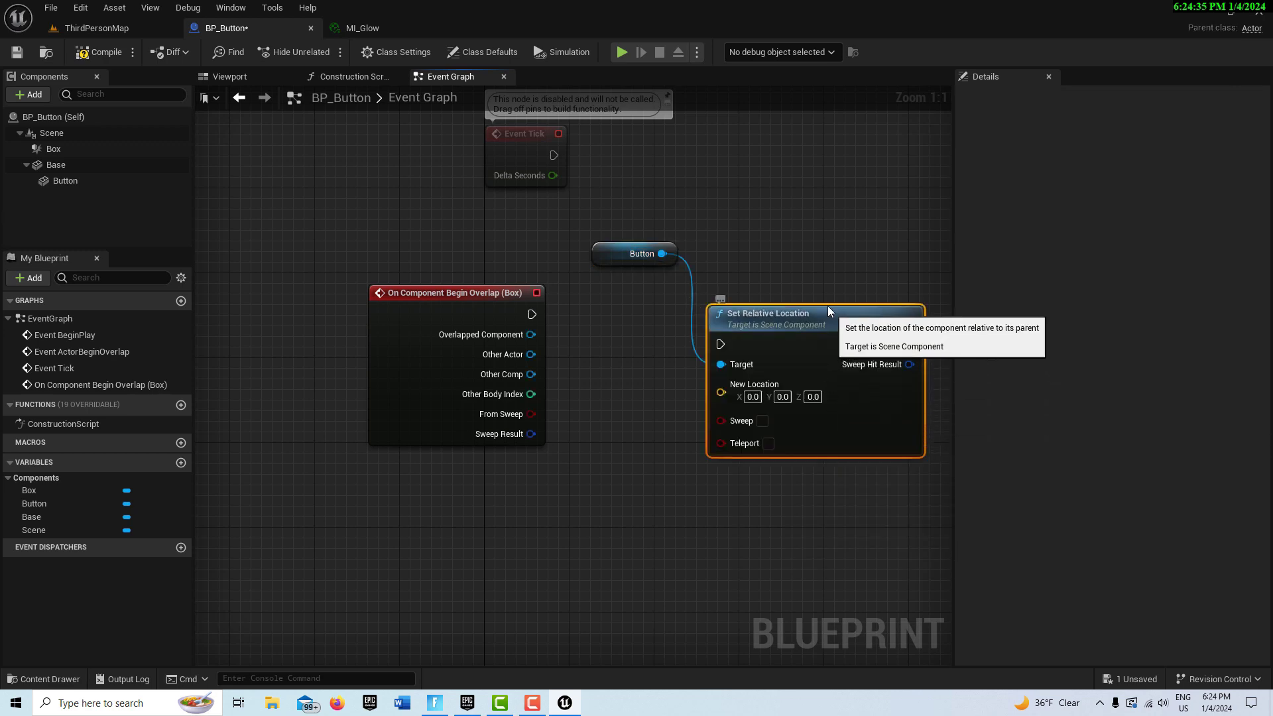
drag(828, 305, 828, 297)
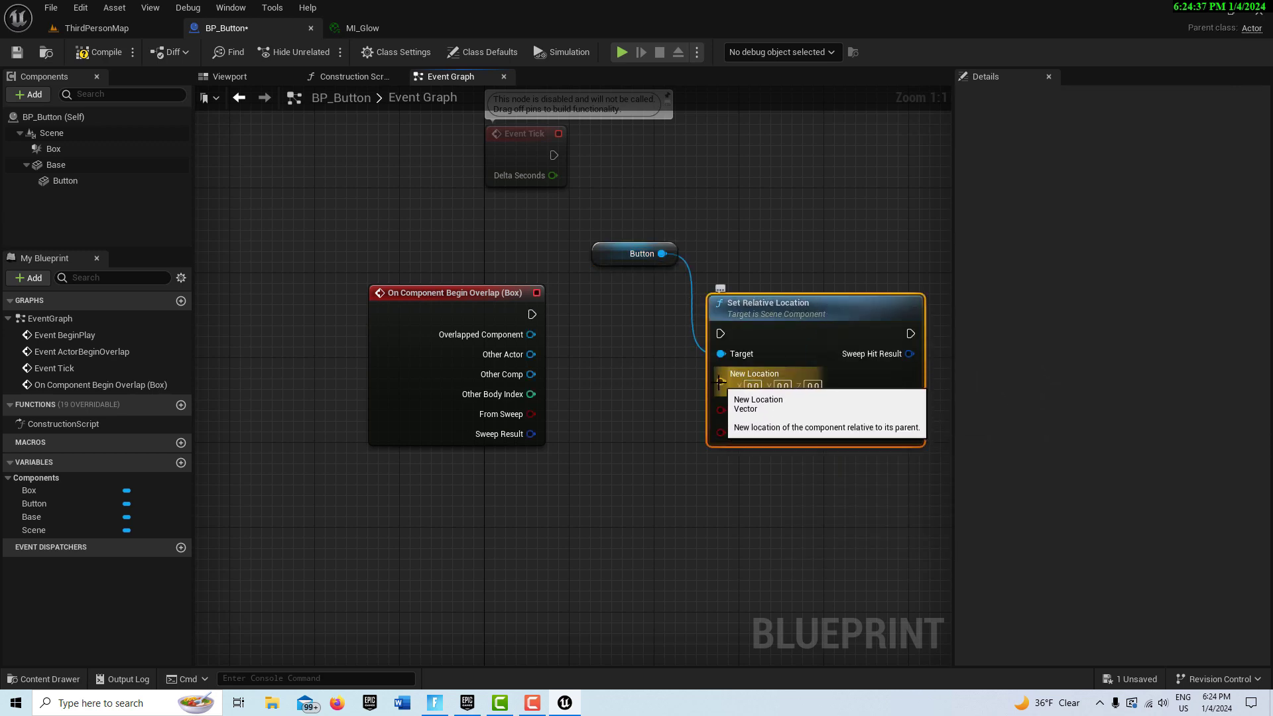
right_click(721, 384)
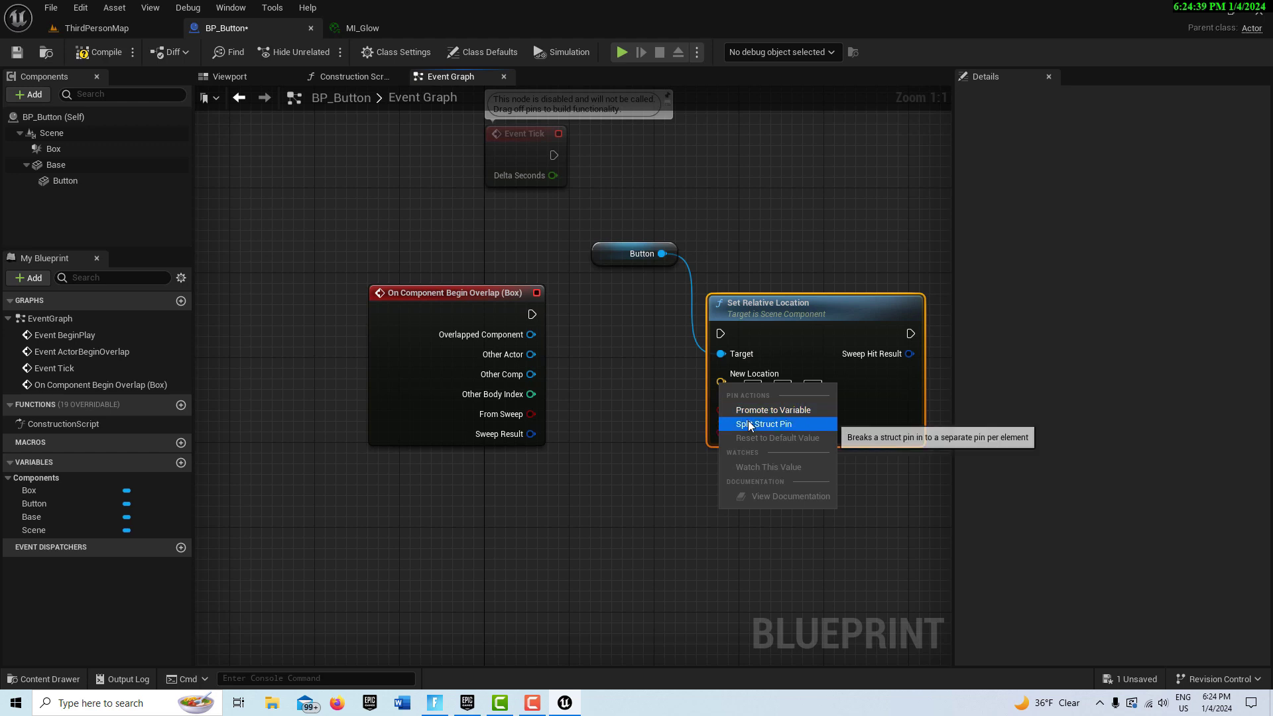
click(742, 425)
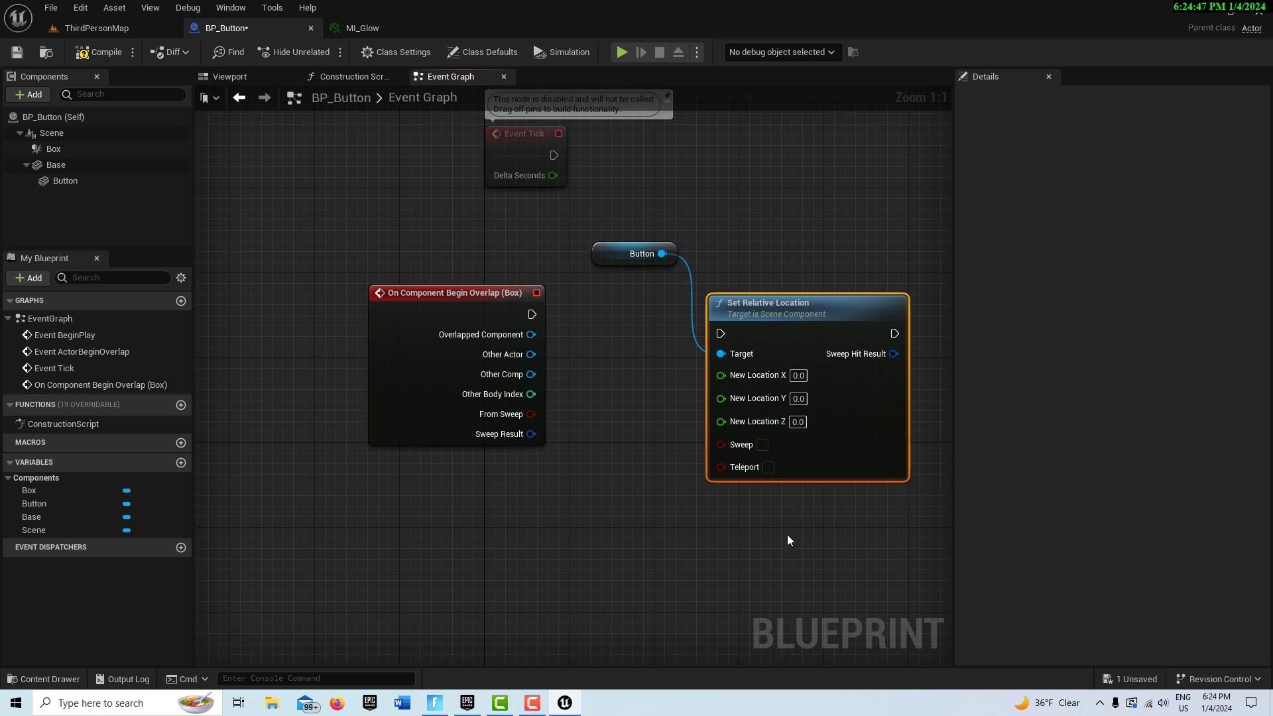
Set the New Location Z to -10.0 and wire the Box overlap event into it.
right_drag(786, 535, 697, 515)
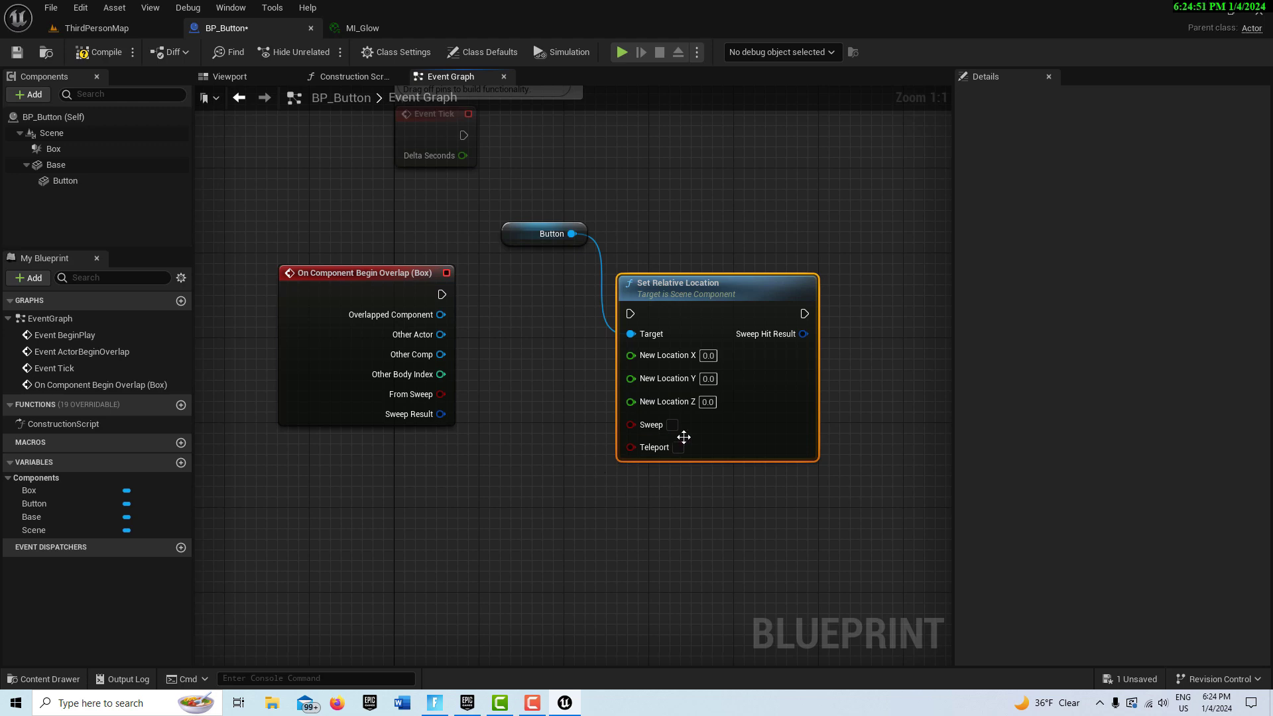
click(708, 403)
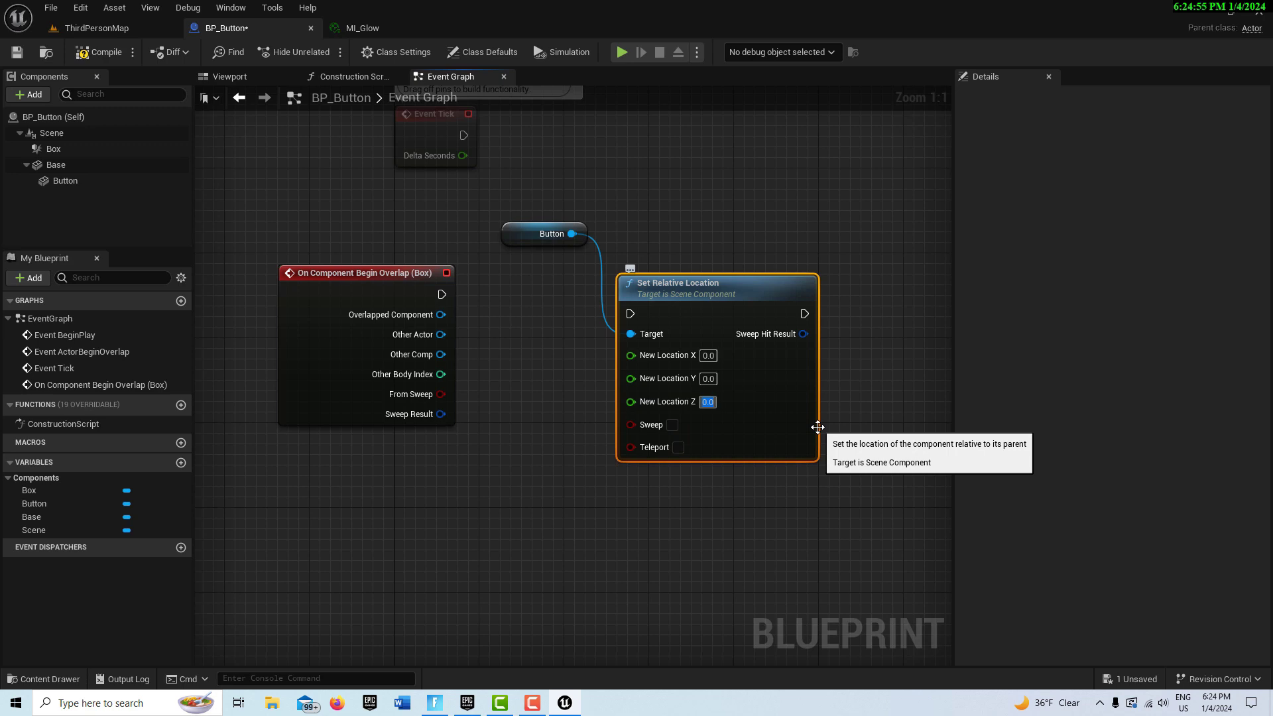
text(-10.0)
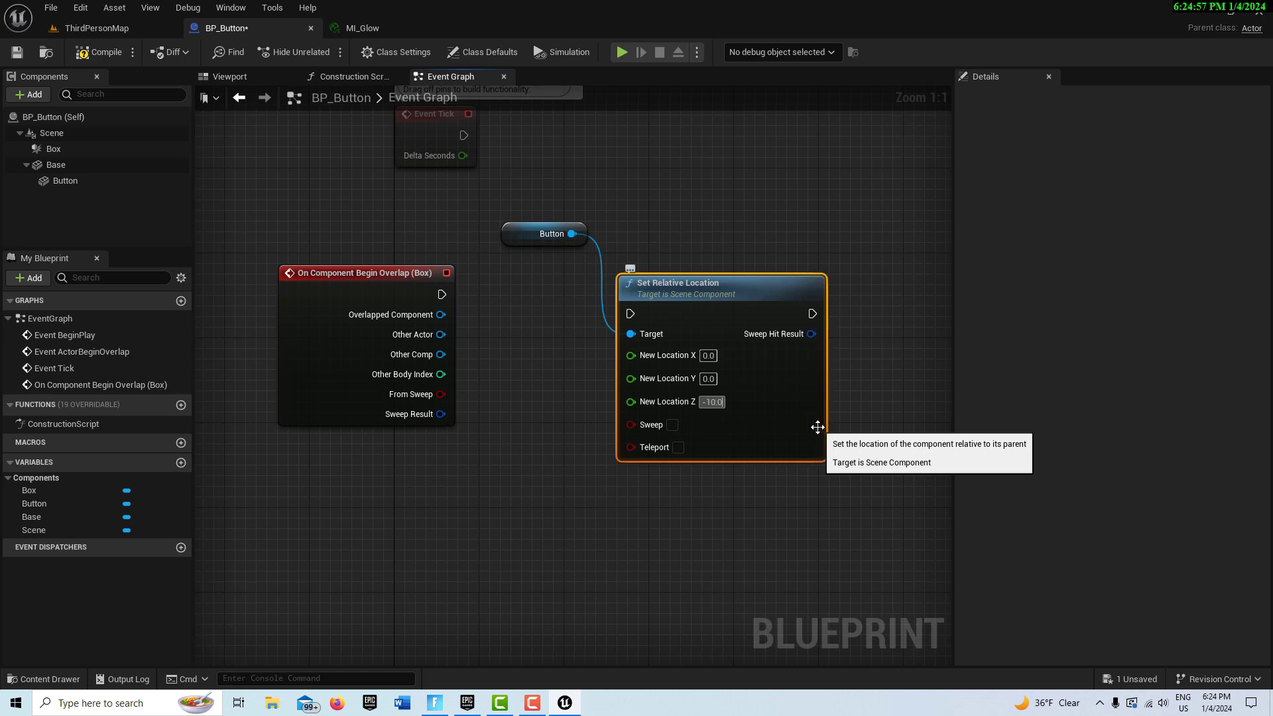
click(710, 542)
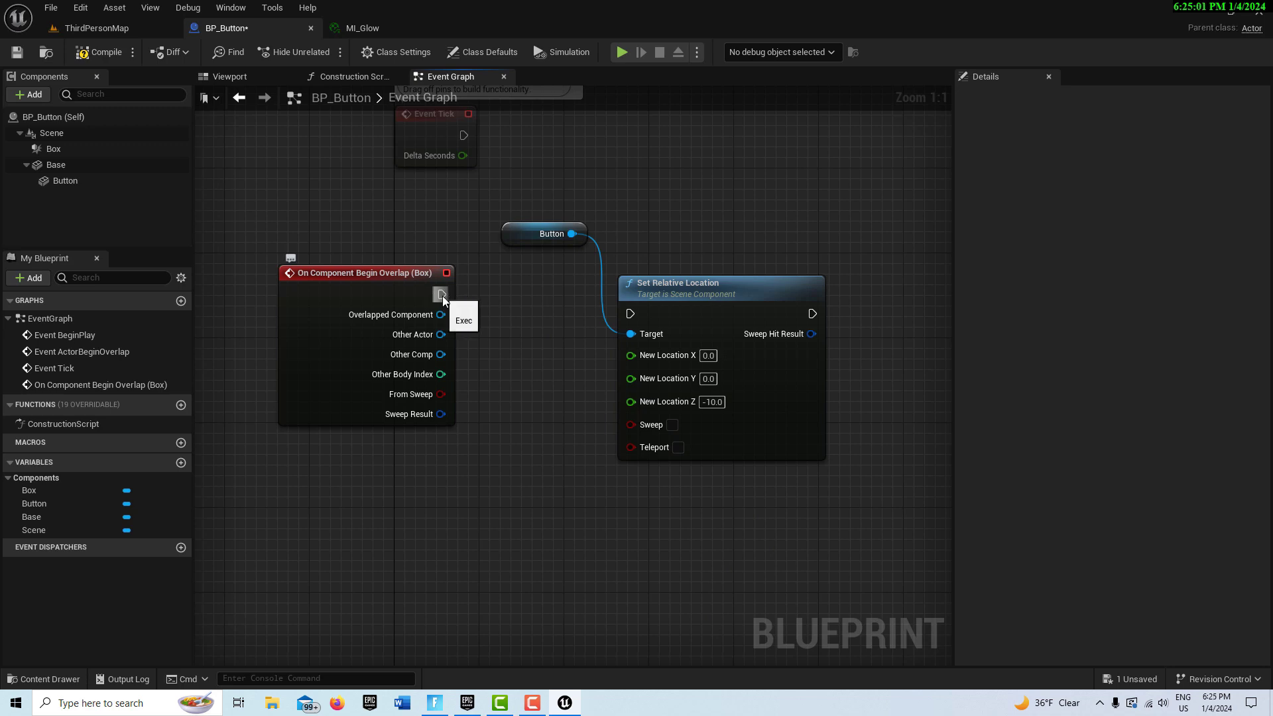
drag(442, 295, 630, 315)
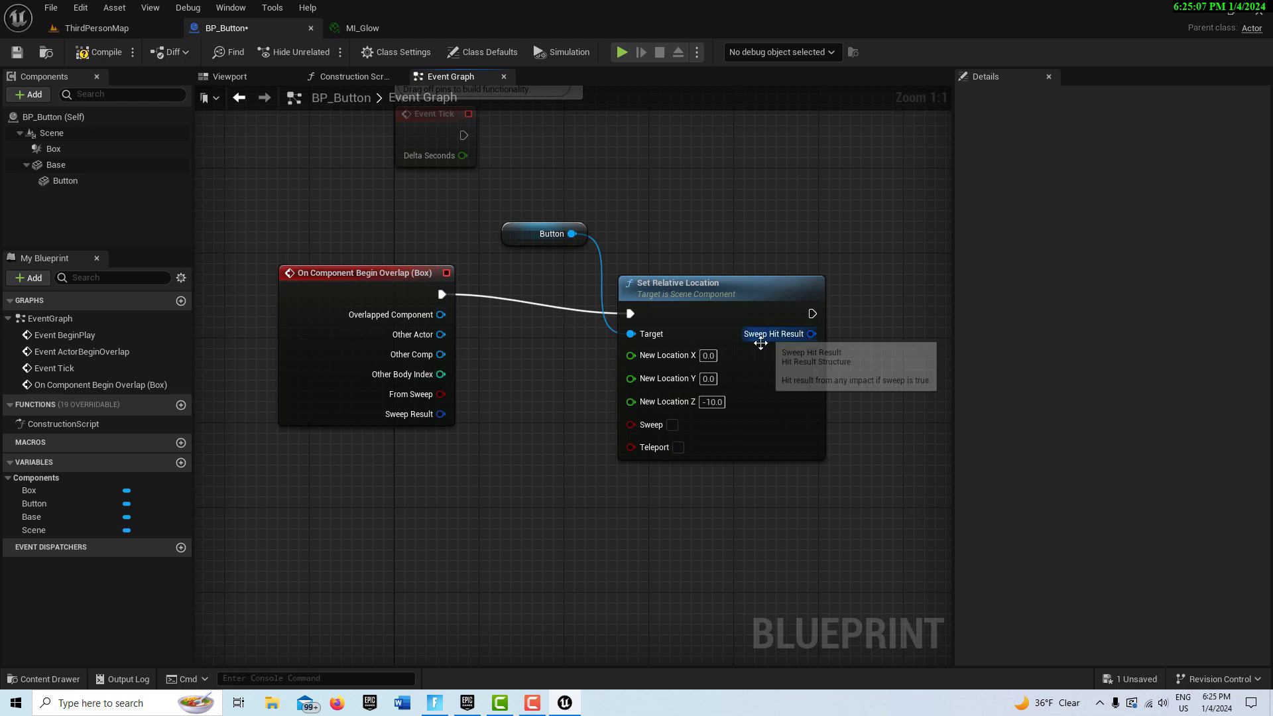
right_drag(765, 535, 590, 581)
scroll(710, 523, down, 1)
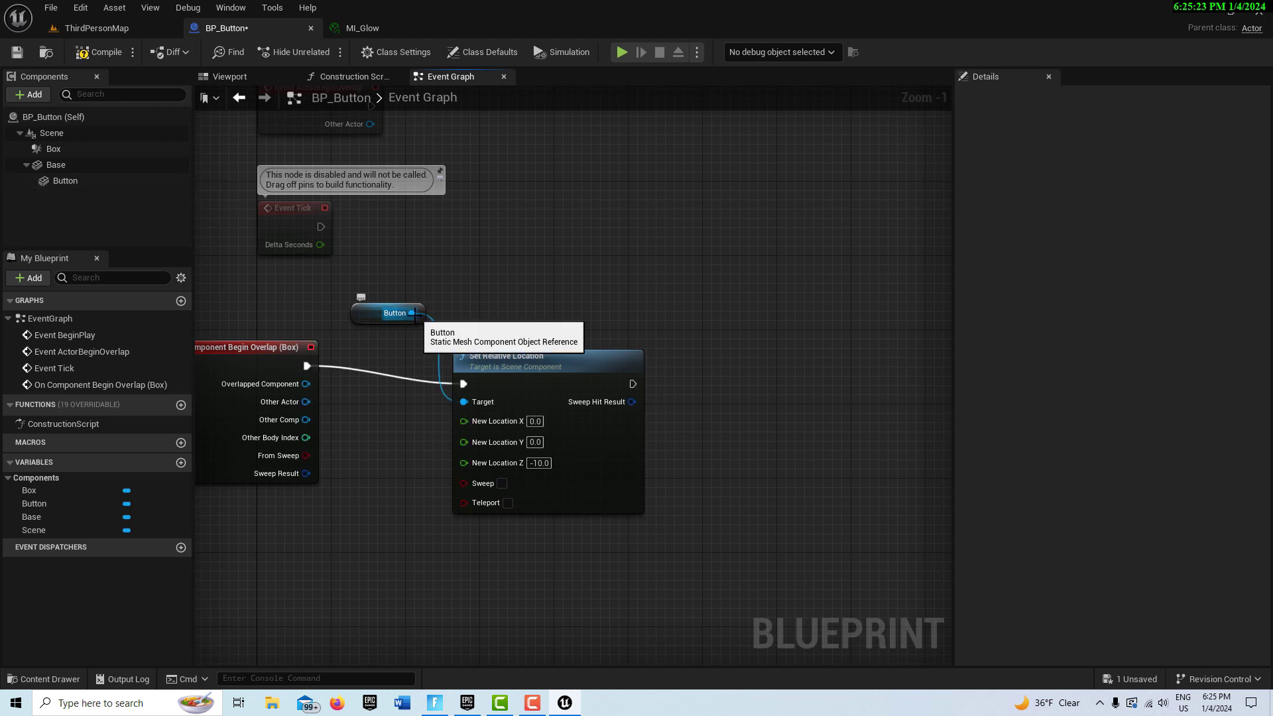
Add a Set Scalar Parameter Value on Materials node for Button with Parameter Name 'Emissive'.
drag(412, 313, 659, 268)
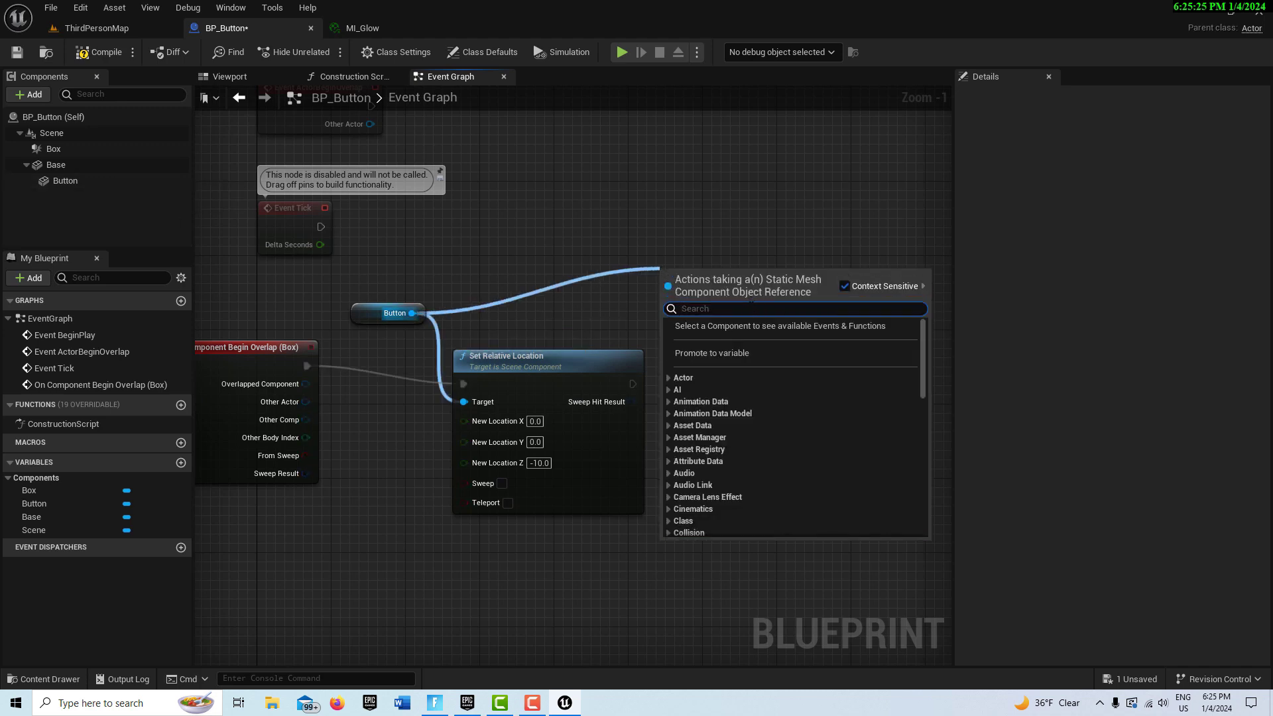
text(set)
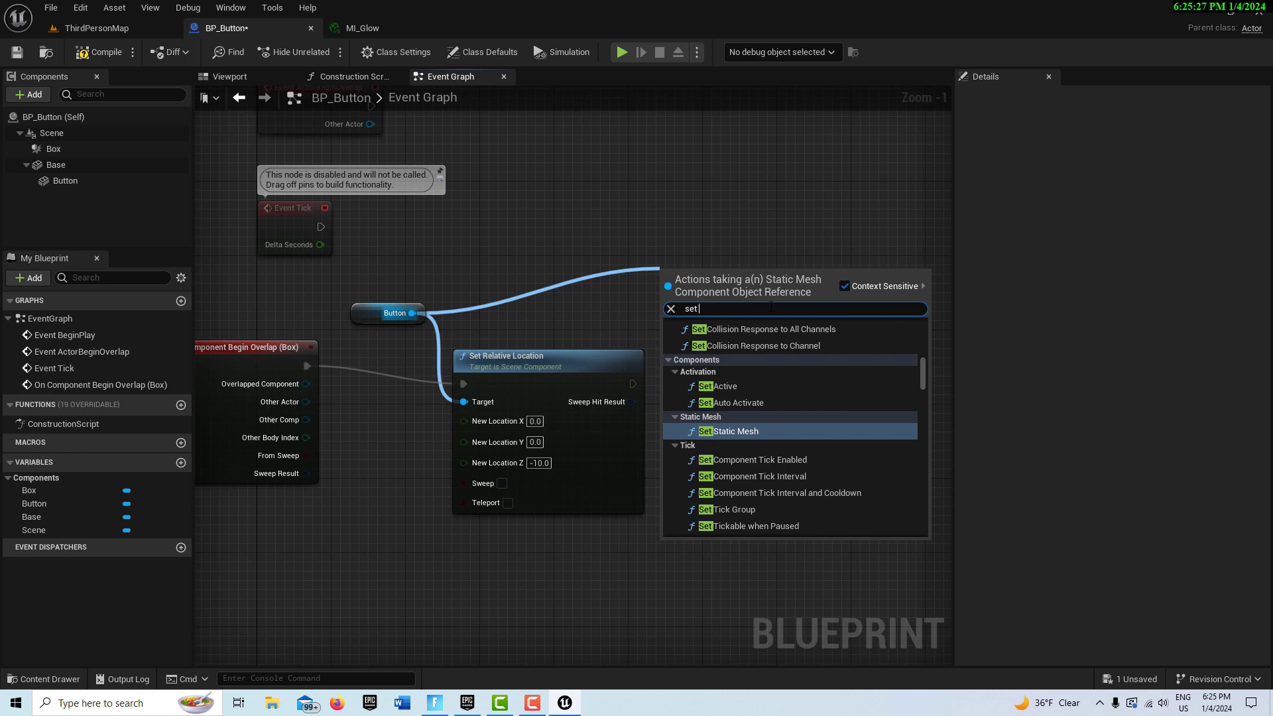
text( parameter)
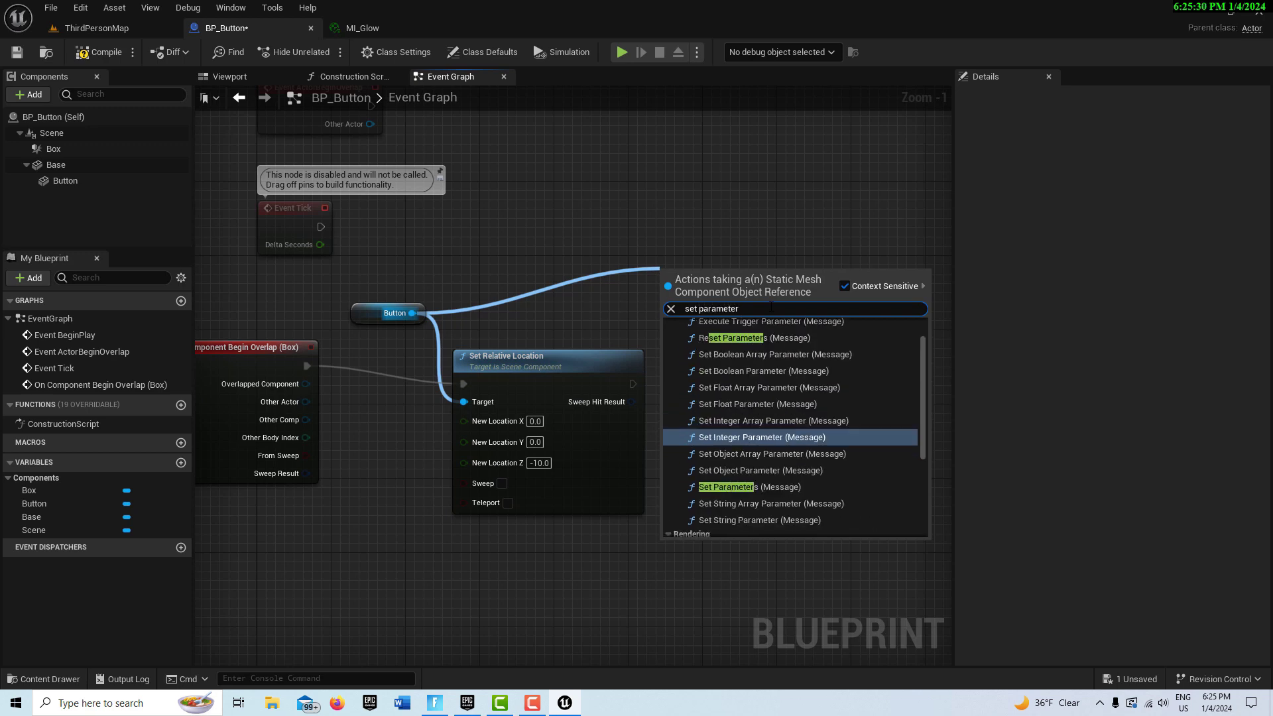
scroll(790, 332, up, 2)
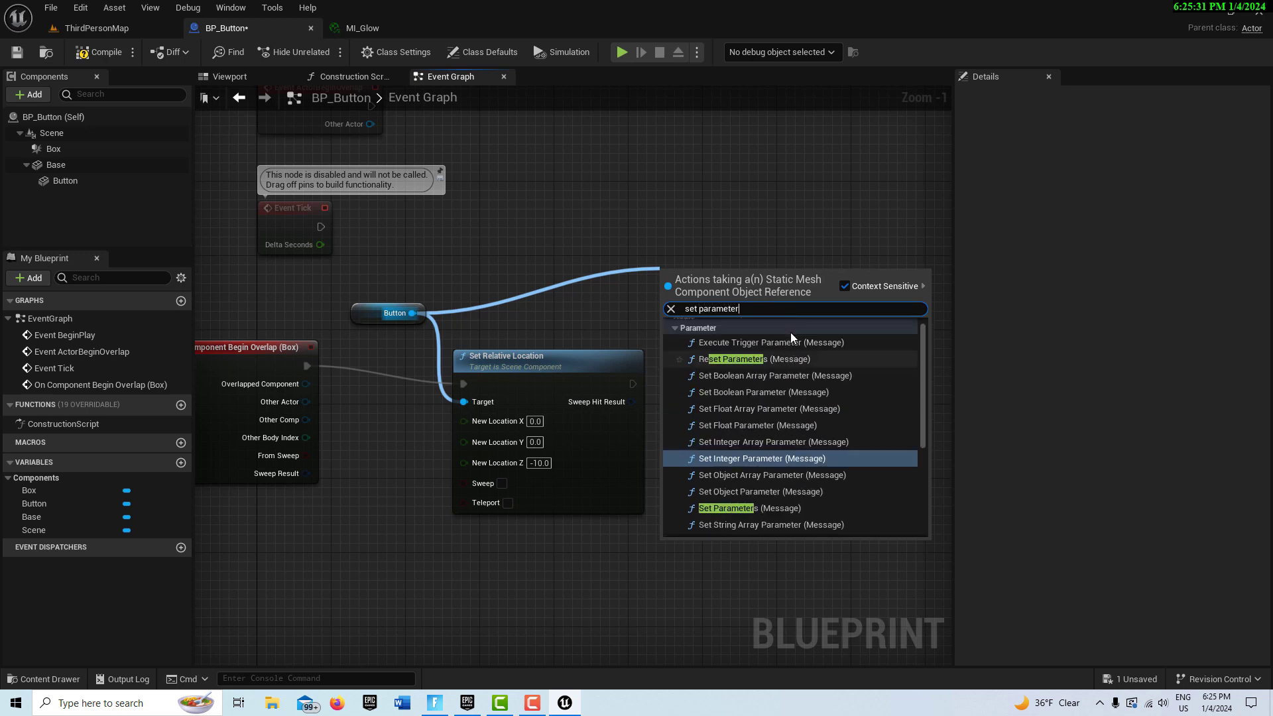
scroll(808, 376, down, 5)
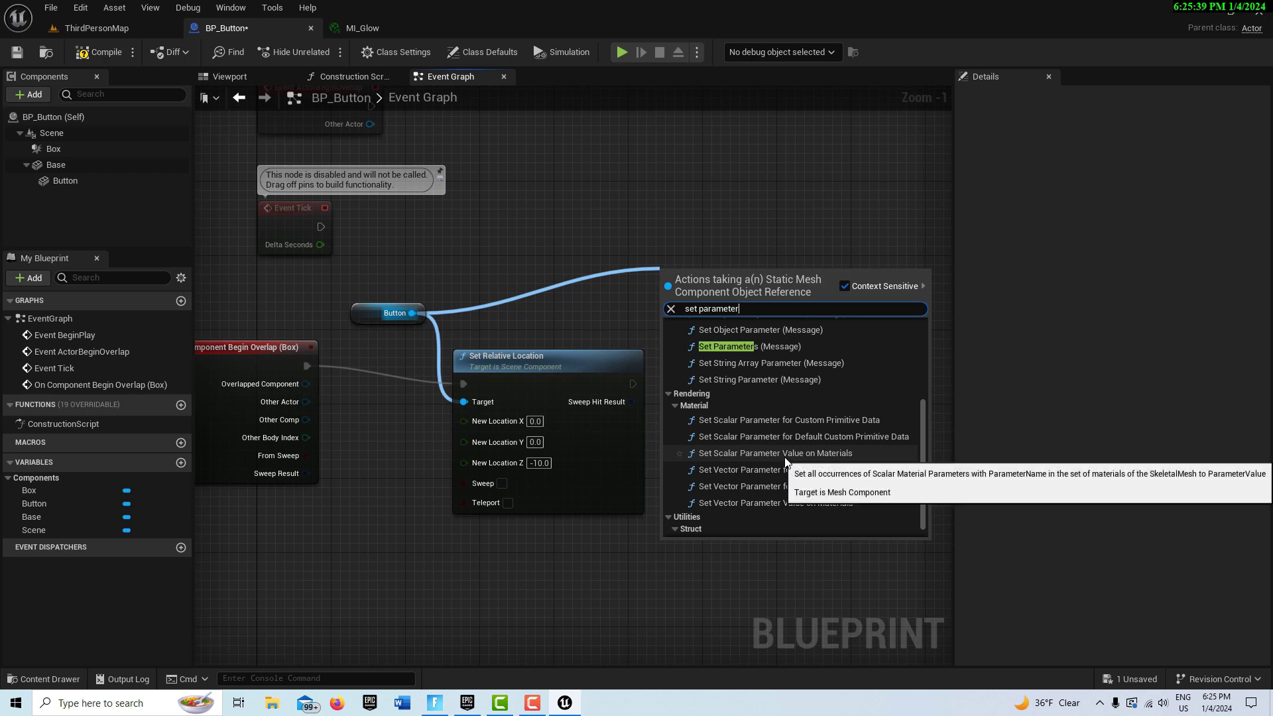
click(786, 457)
drag(801, 262, 848, 244)
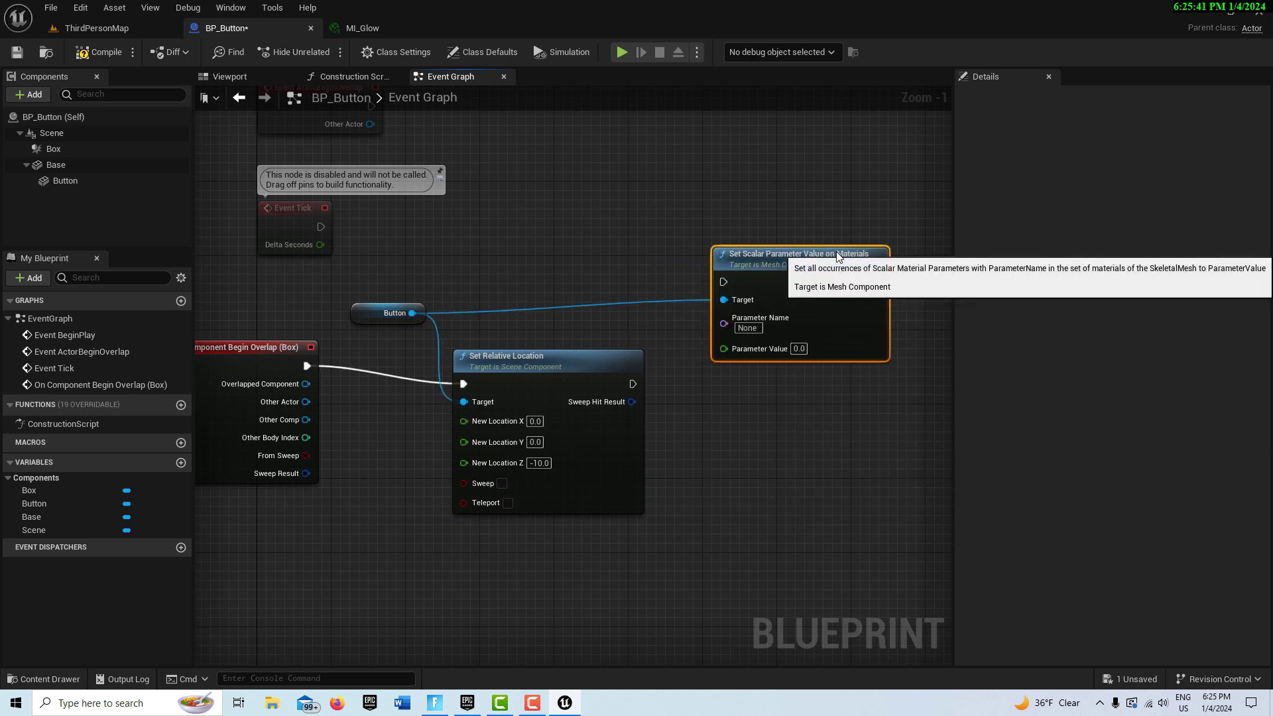
click(759, 328)
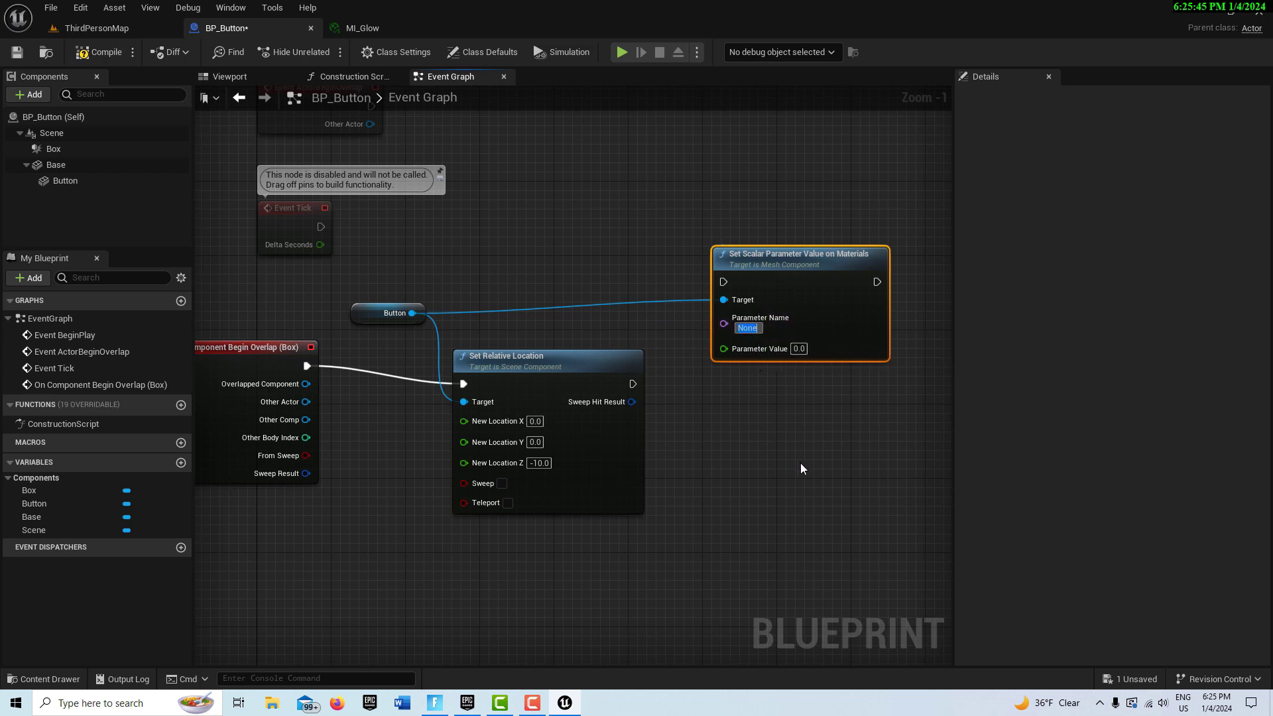
text(Emissive)
key(Return)
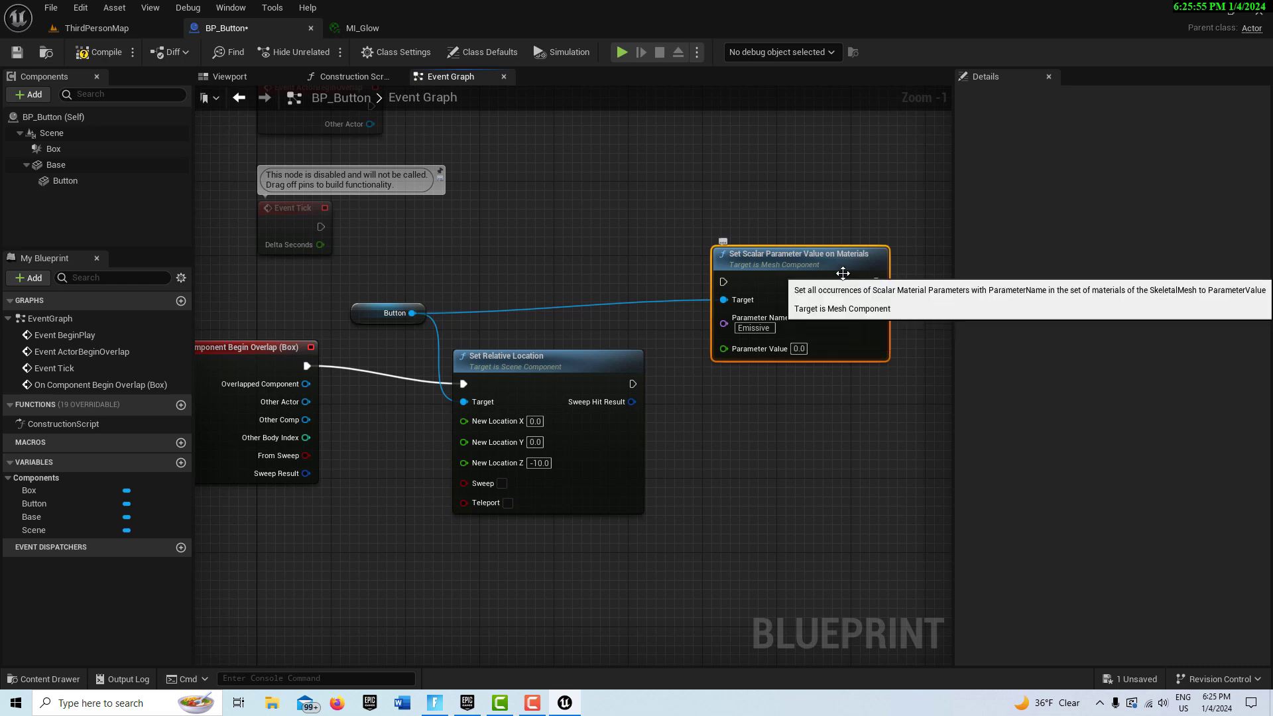
Chain the Emissive parameter node after Set Relative Location's execution output.
drag(840, 292, 867, 404)
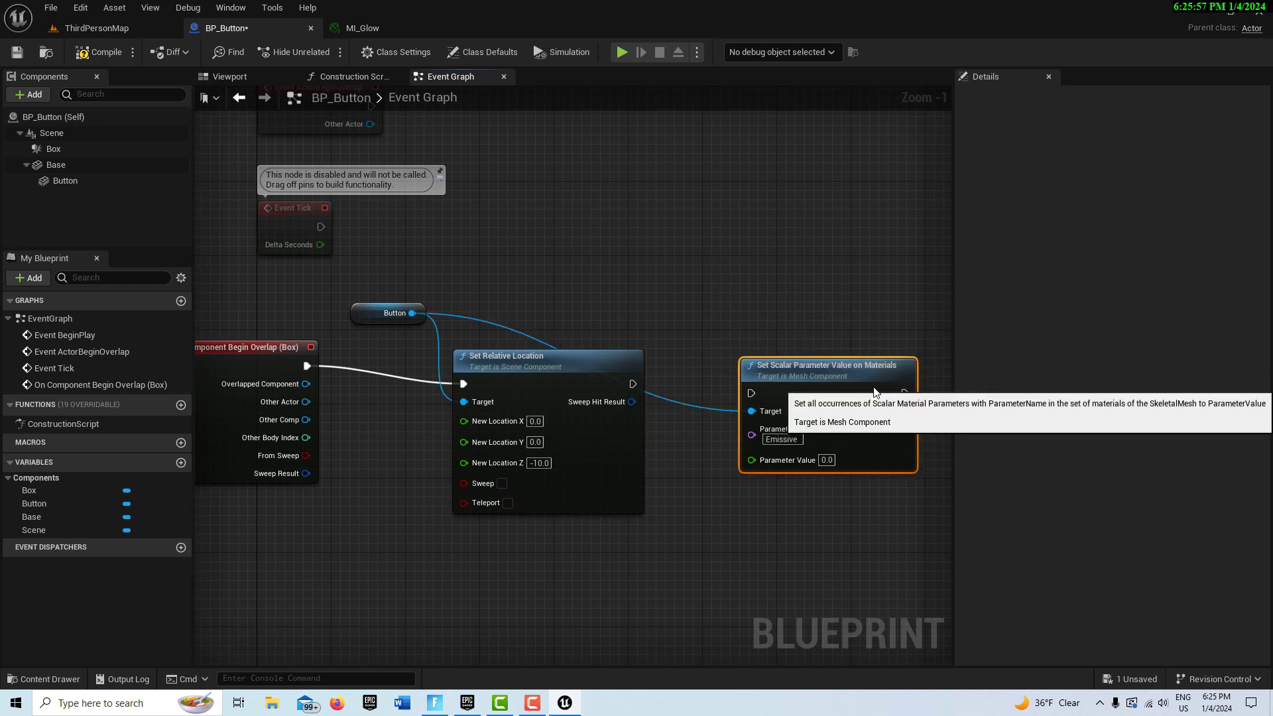
drag(632, 384, 757, 392)
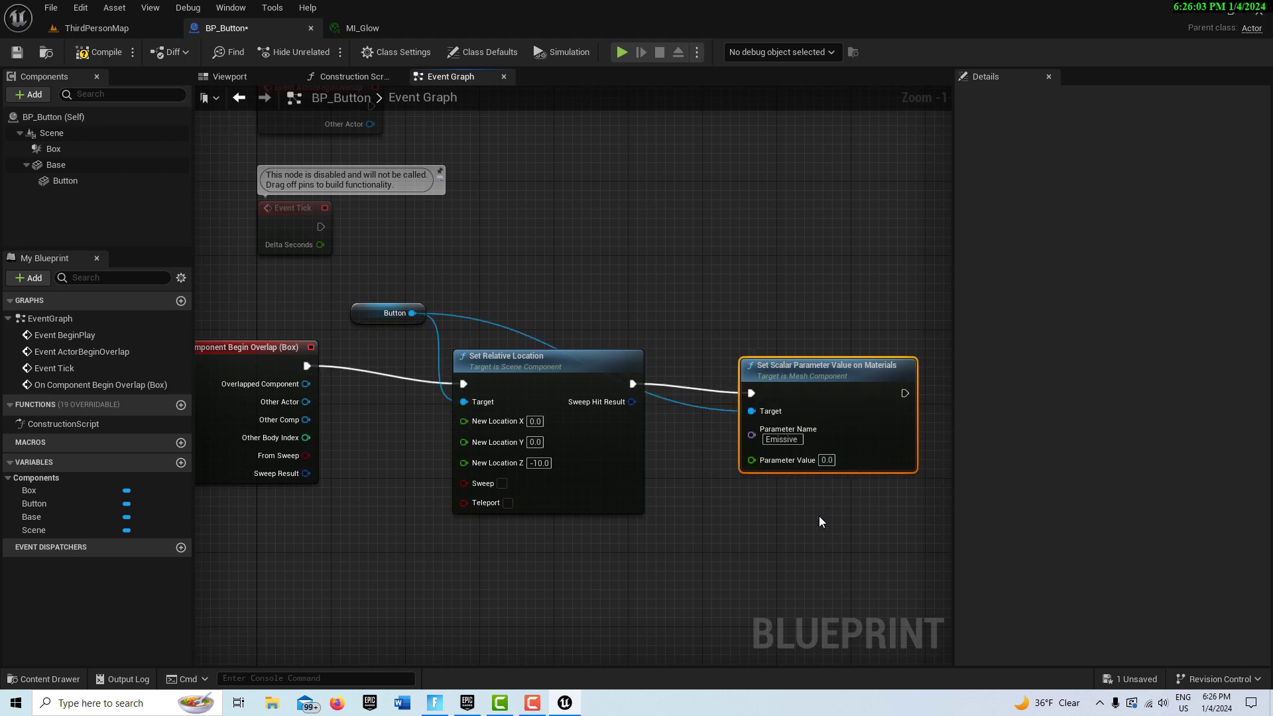
click(352, 29)
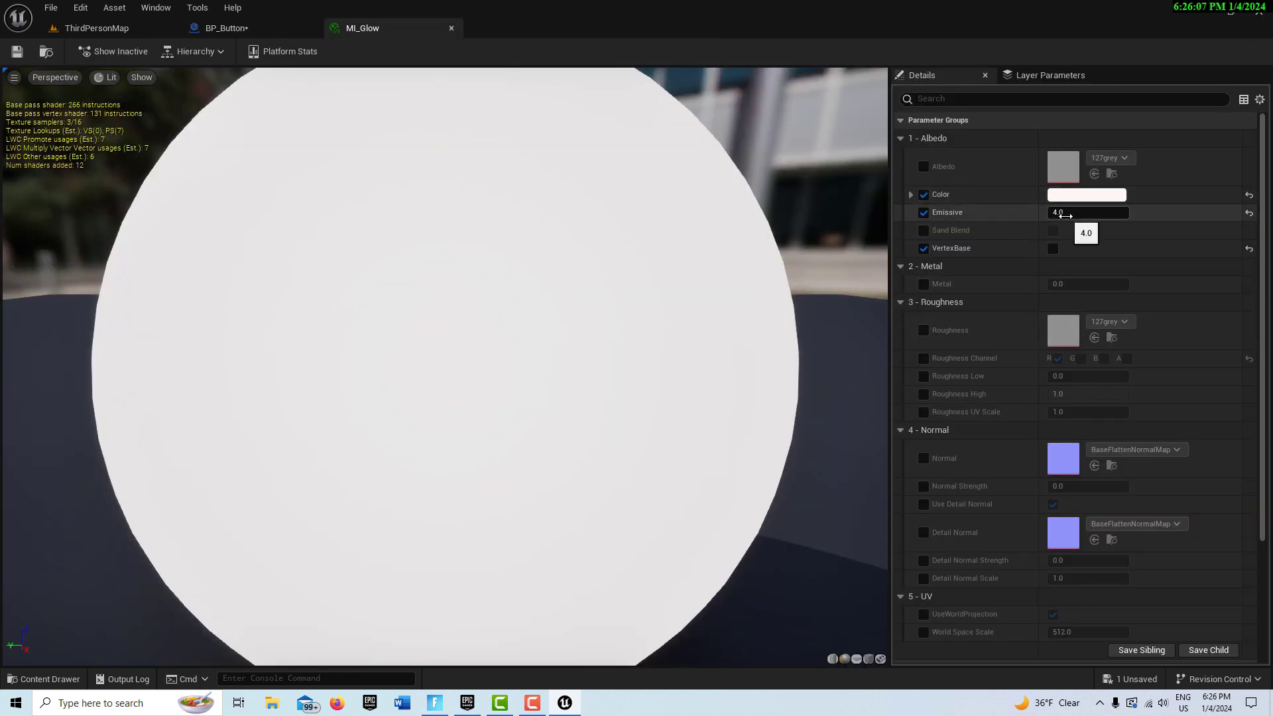
Compile and save BP_Button with the overlap move-and-Emissive chain in place.
click(106, 30)
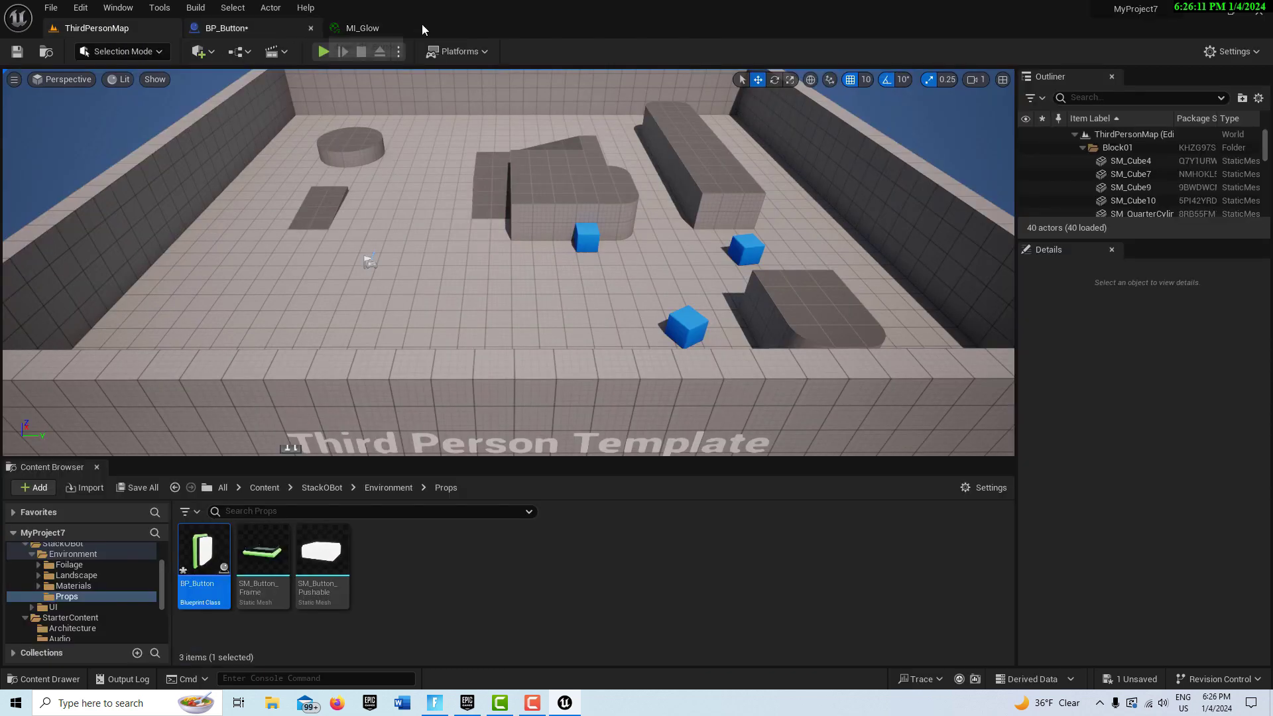
click(257, 34)
scroll(696, 524, down, 4)
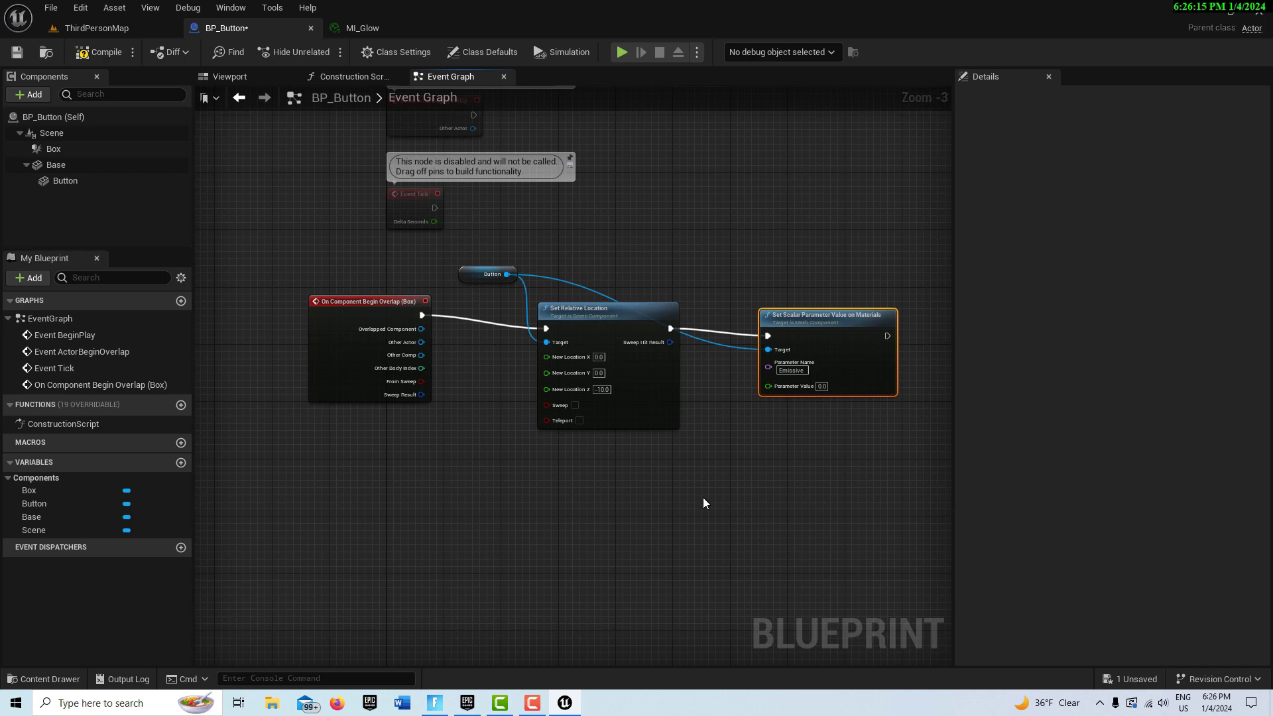
click(94, 55)
click(17, 56)
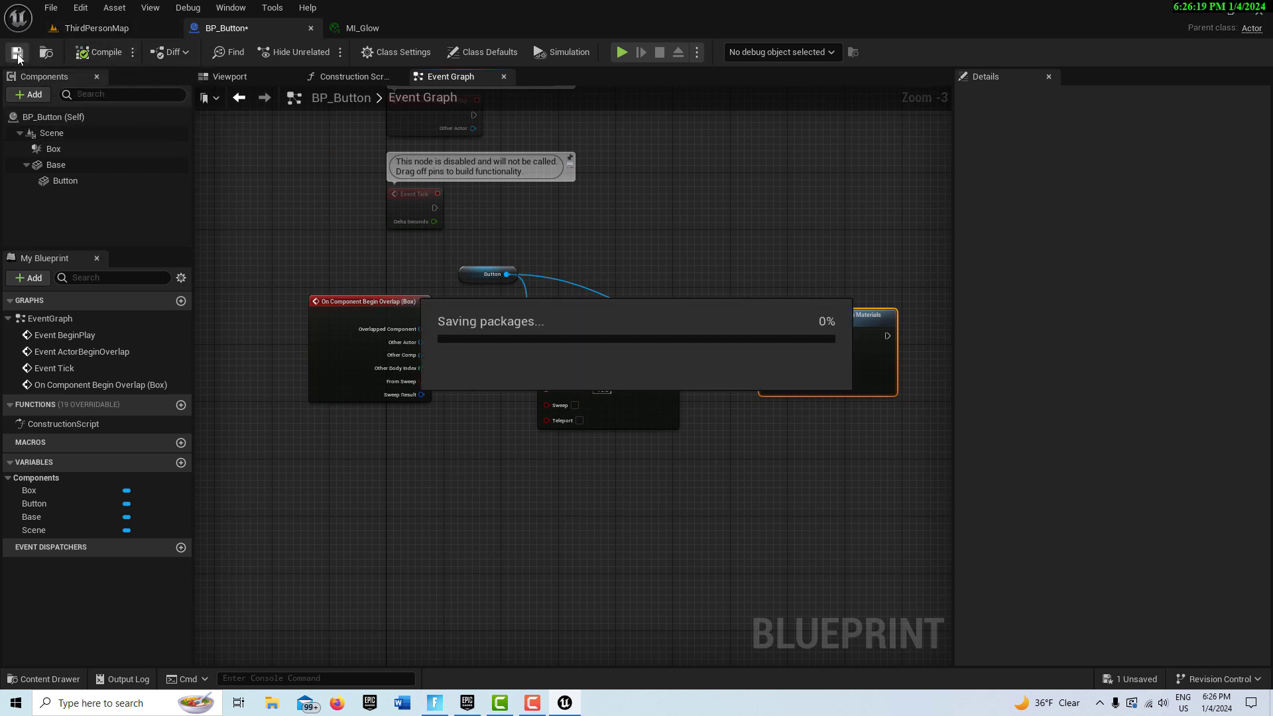
Place a BP_Button in ThirdPersonMap, raise it above the floor, and turn it 90°.
click(130, 30)
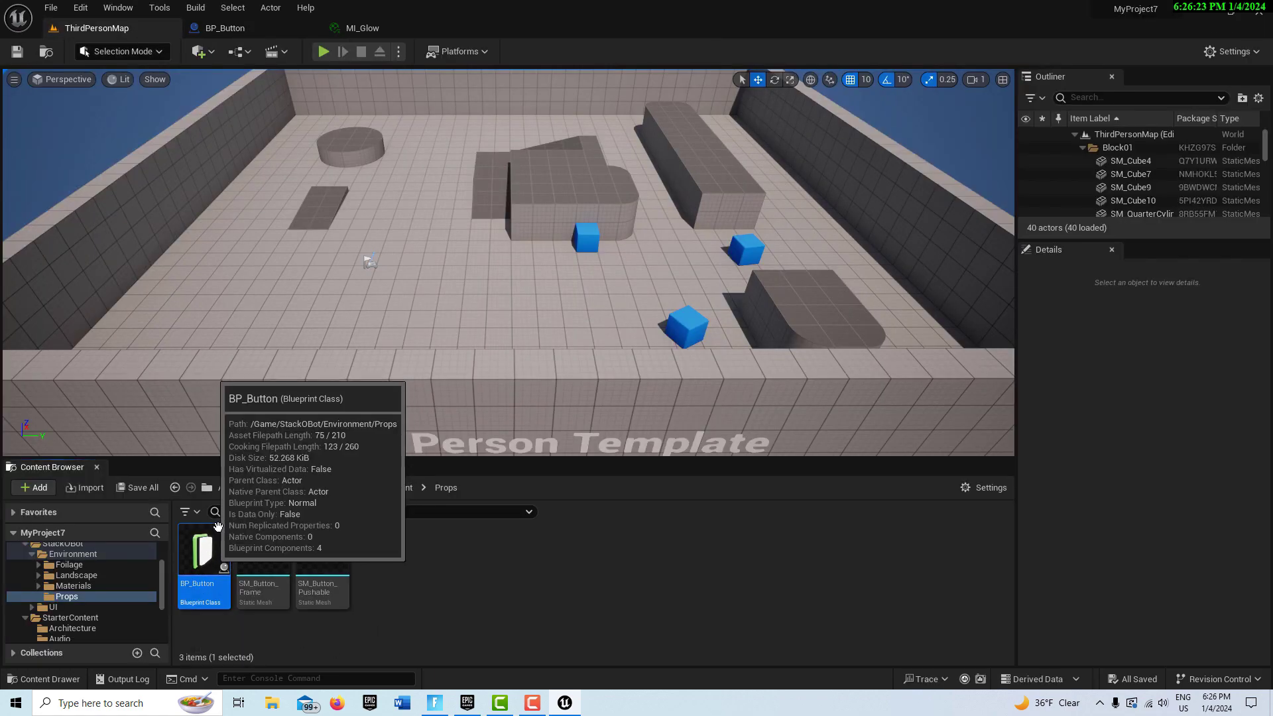
drag(218, 527, 207, 189)
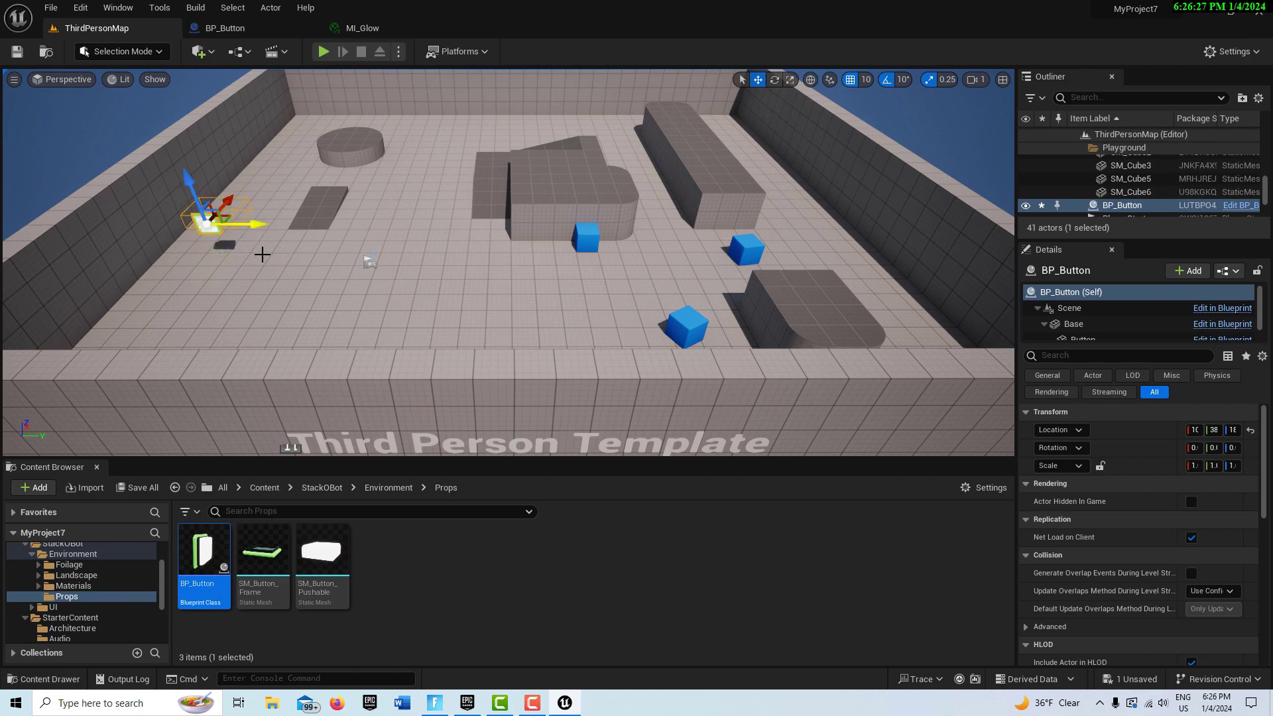
right_drag(268, 292, 255, 302)
right_drag(394, 235, 281, 284)
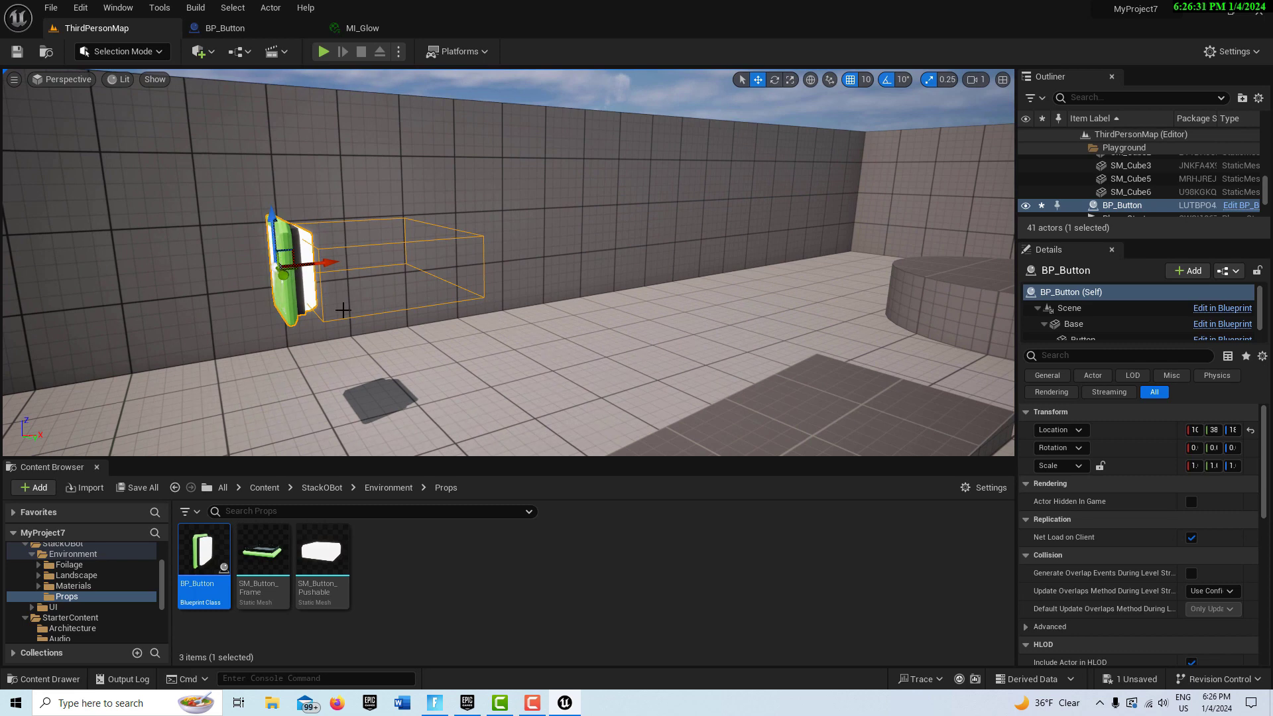
key(e)
drag(281, 284, 362, 288)
drag(270, 290, 270, 290)
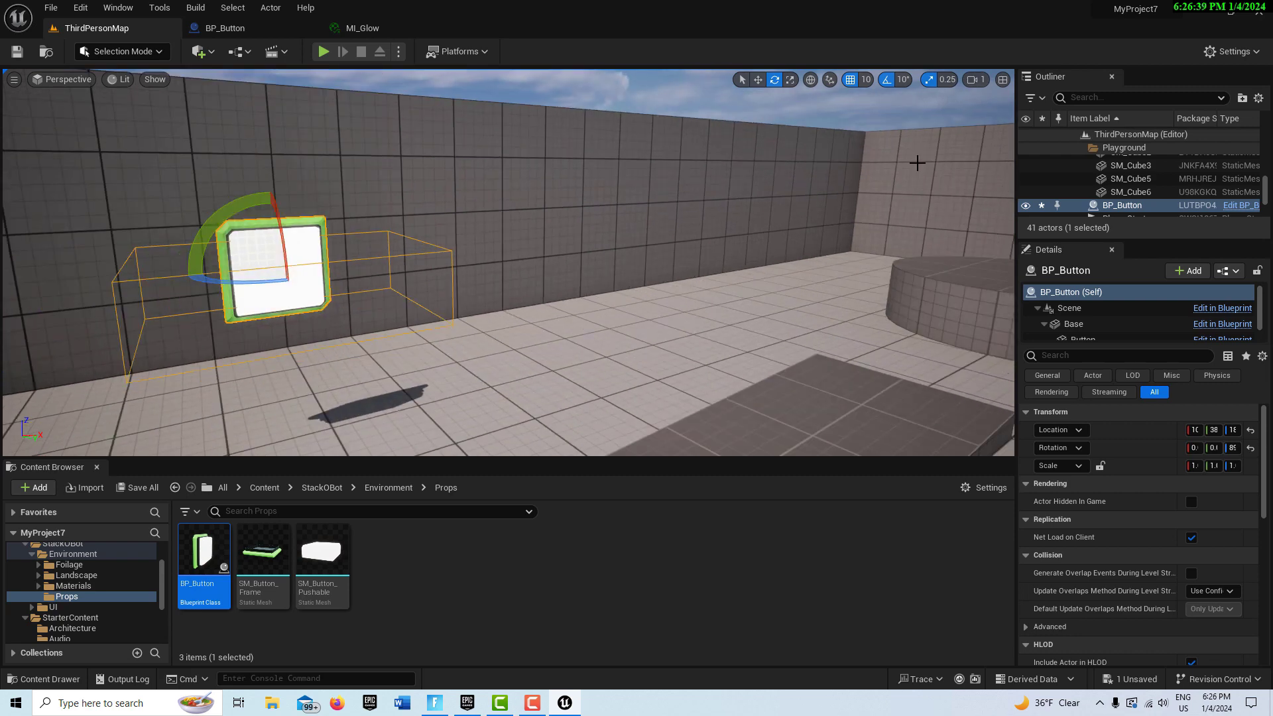
Turn off scale, rotation, and grid snapping in the level viewport.
click(930, 83)
click(888, 81)
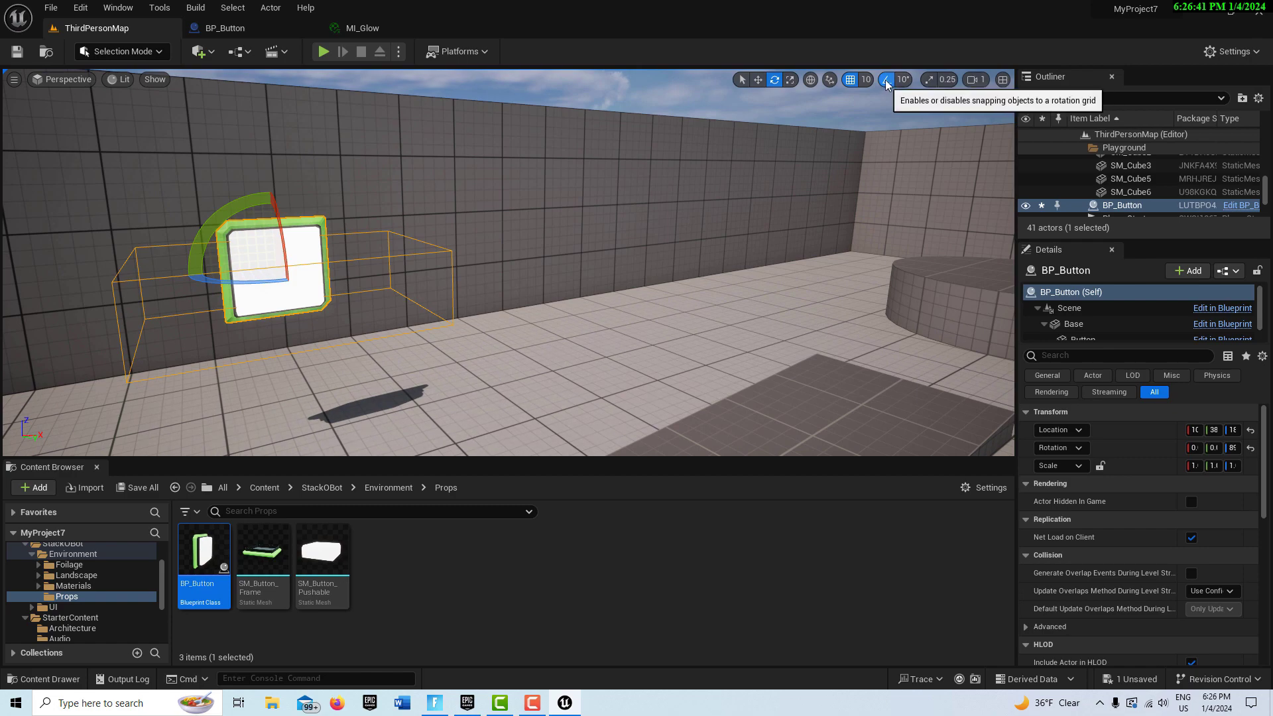
click(851, 80)
right_drag(780, 242, 816, 245)
mouse_move(594, 416)
right_down()
mouse_move(557, 398)
mouse_move(577, 425)
mouse_move(593, 416)
right_up()
Slide the button along its axes until it sits flat against the wall.
key(w)
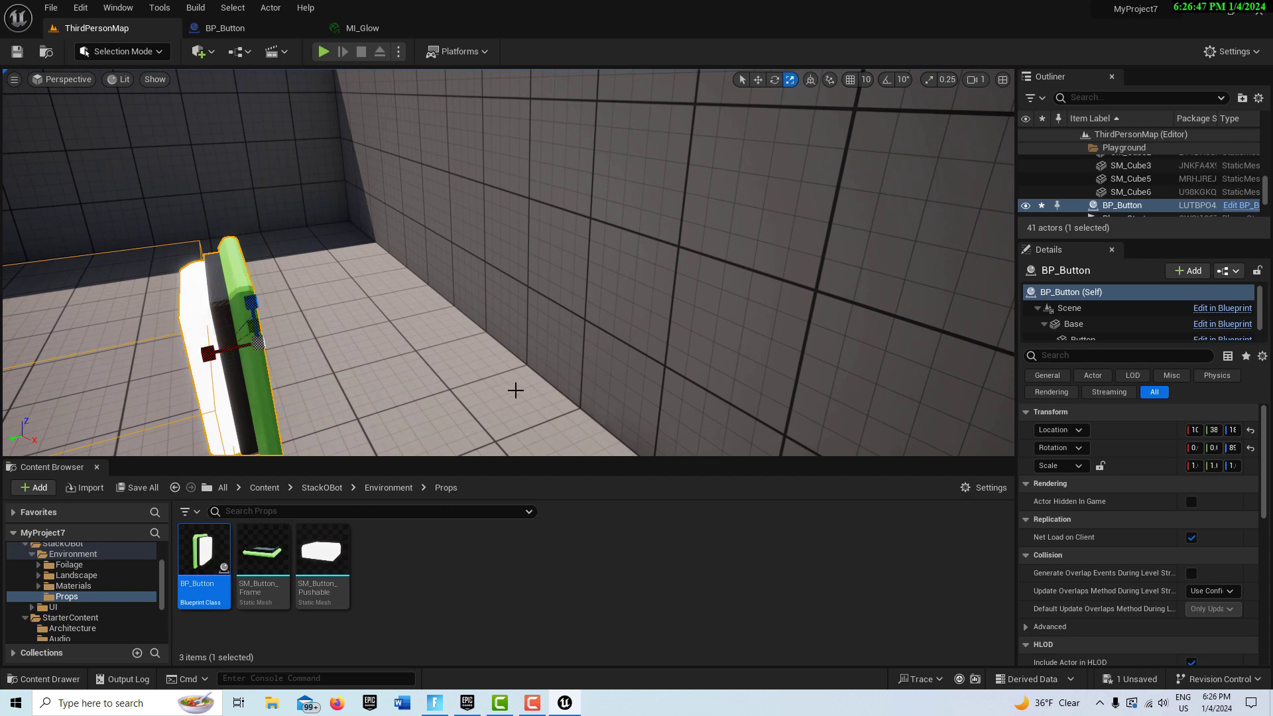
drag(204, 364, 551, 285)
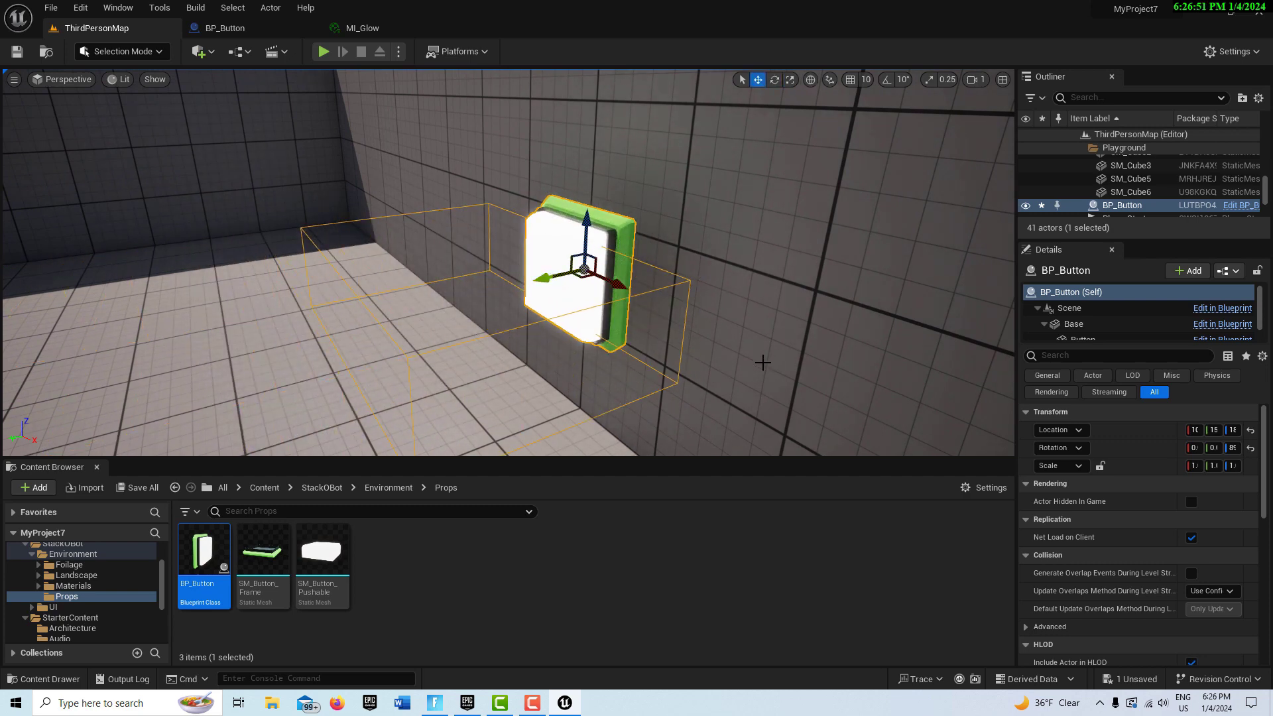
mouse_move(762, 361)
right_down()
mouse_move(719, 345)
mouse_move(774, 355)
right_up()
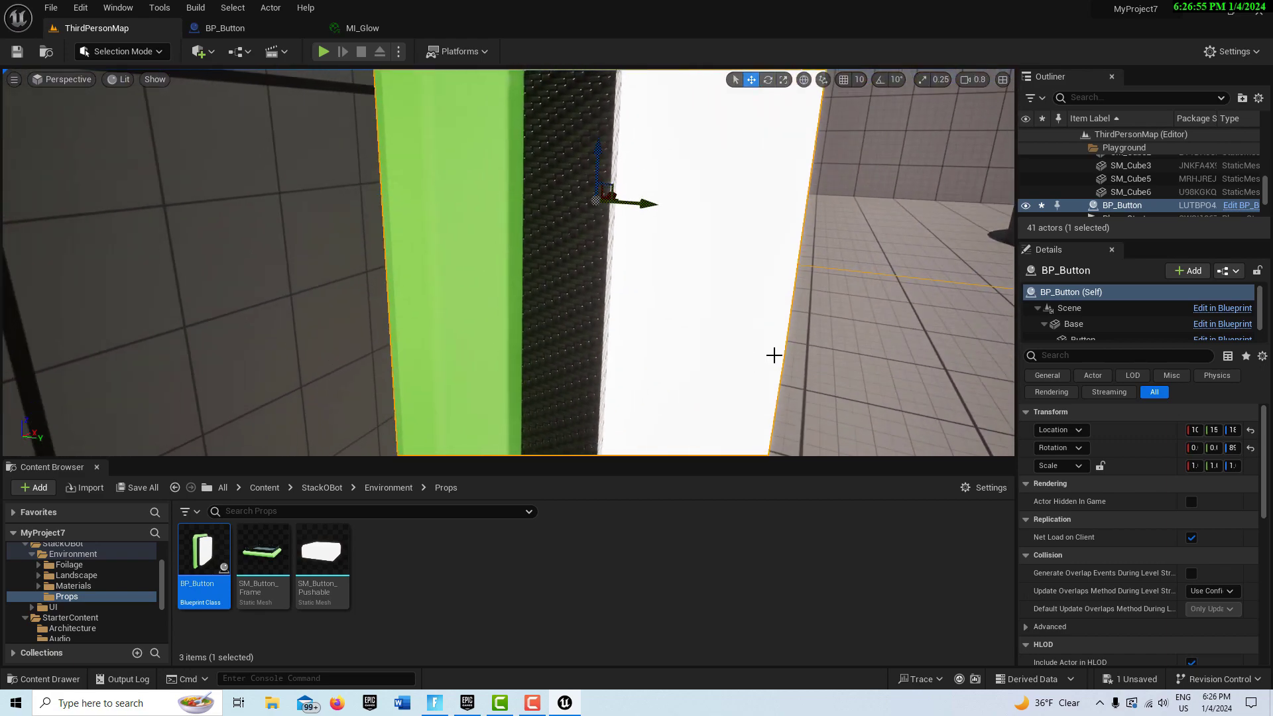
drag(641, 199, 584, 199)
right_drag(874, 292, 802, 256)
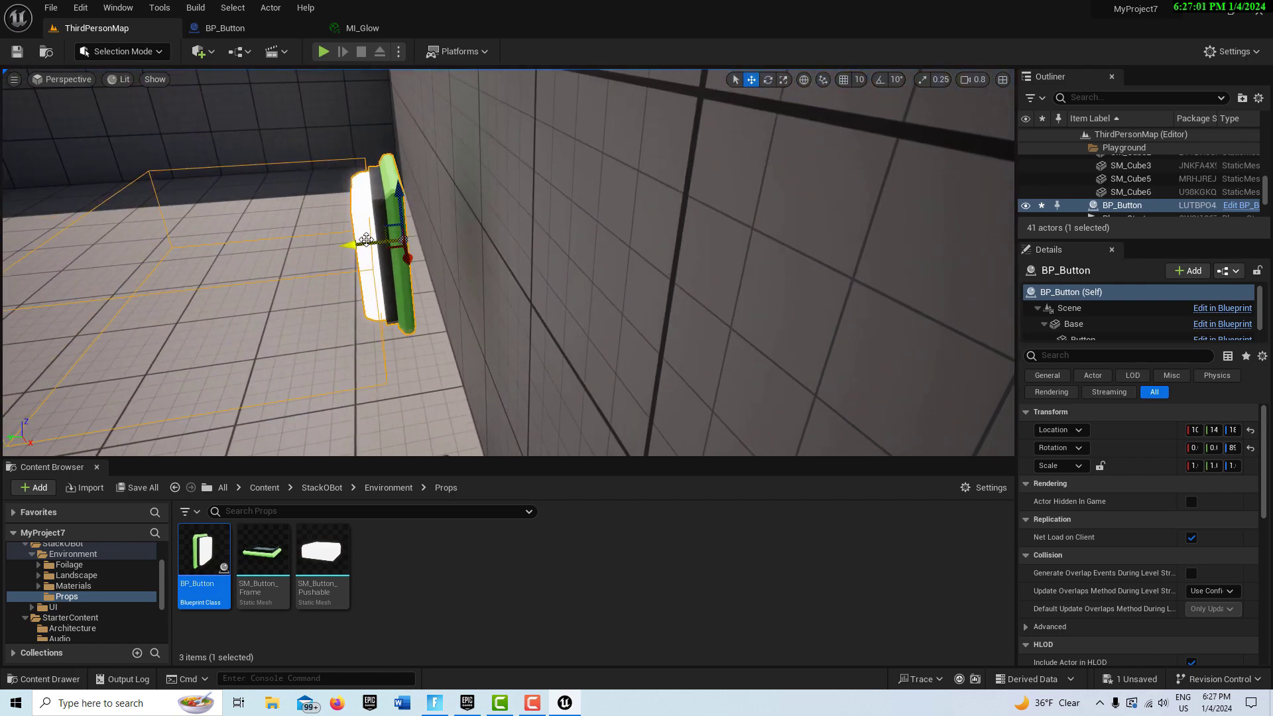
drag(366, 240, 434, 251)
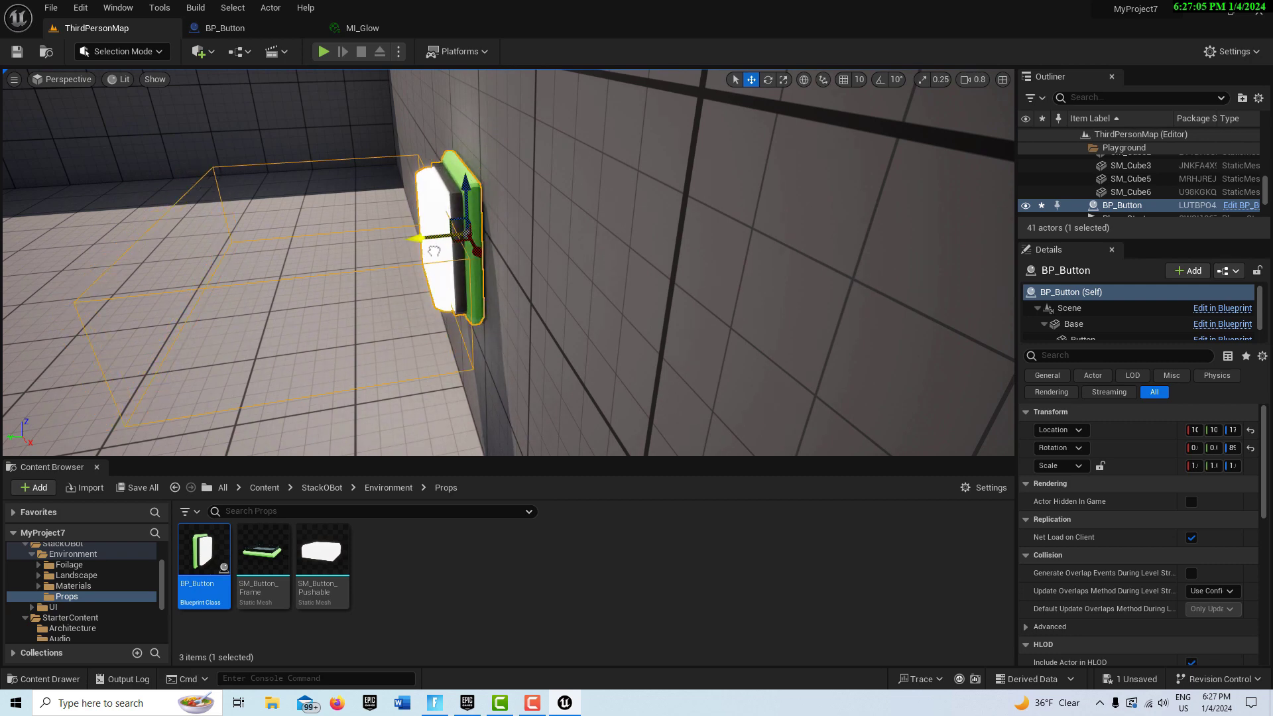
key(w)
right_drag(590, 346, 444, 342)
key(s)
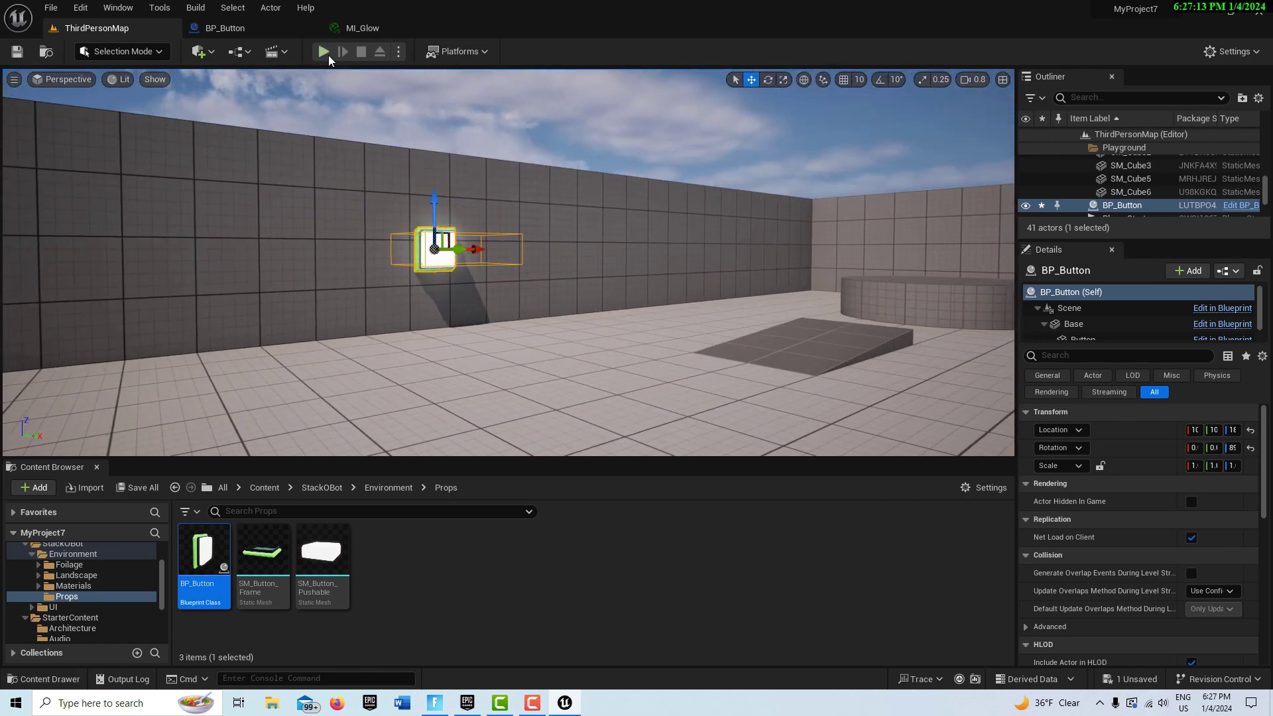
Play-test ThirdPersonMap, running the character up to the wall button, then stop the session.
click(219, 29)
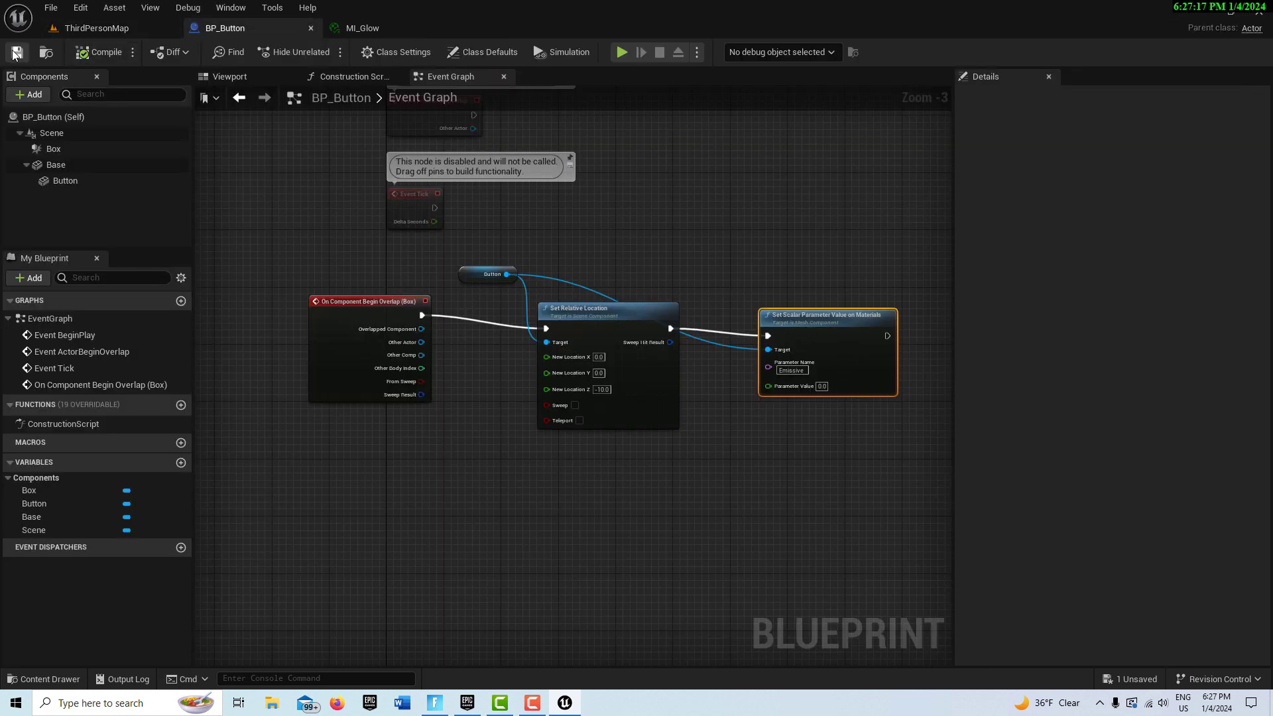
click(113, 29)
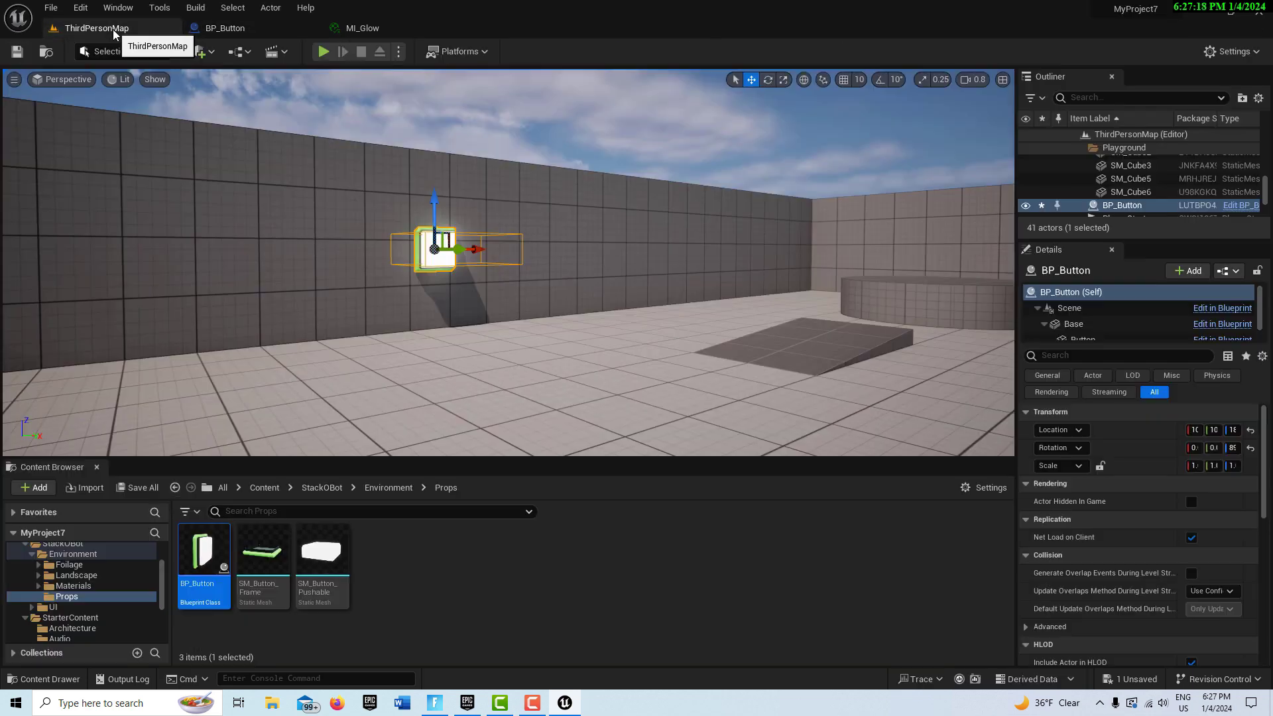
click(326, 50)
key(w)
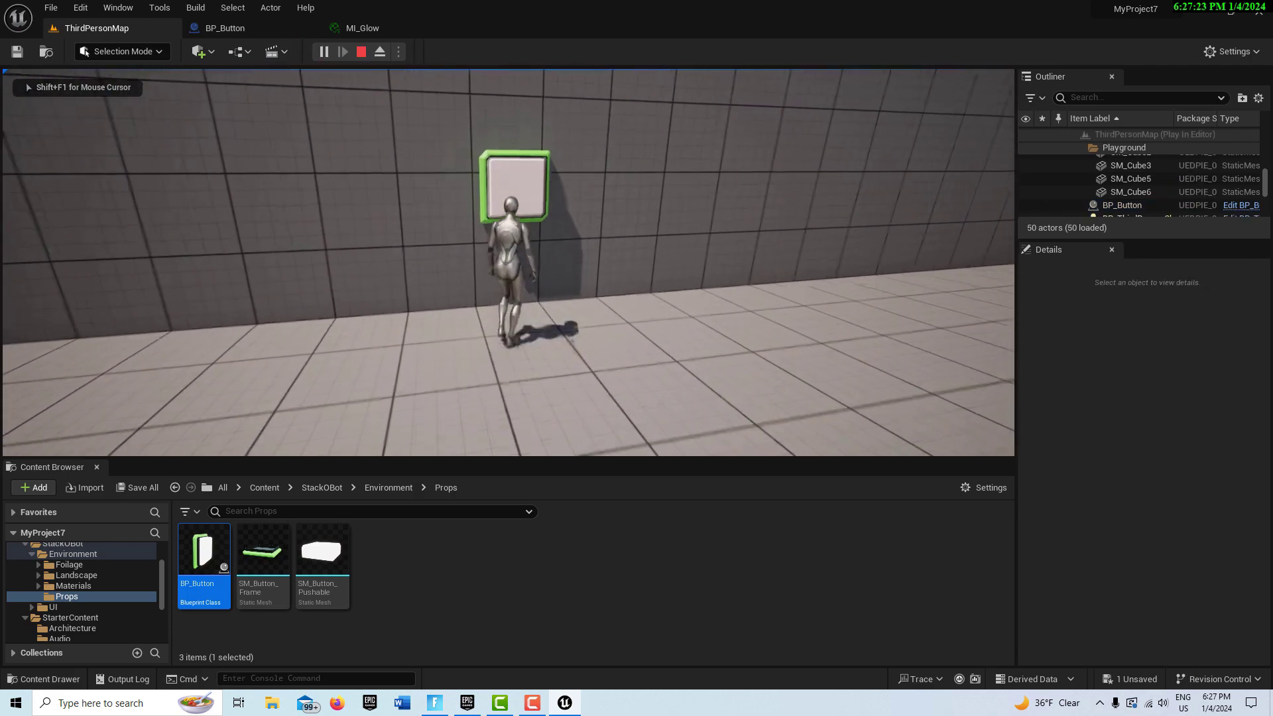
key(s)
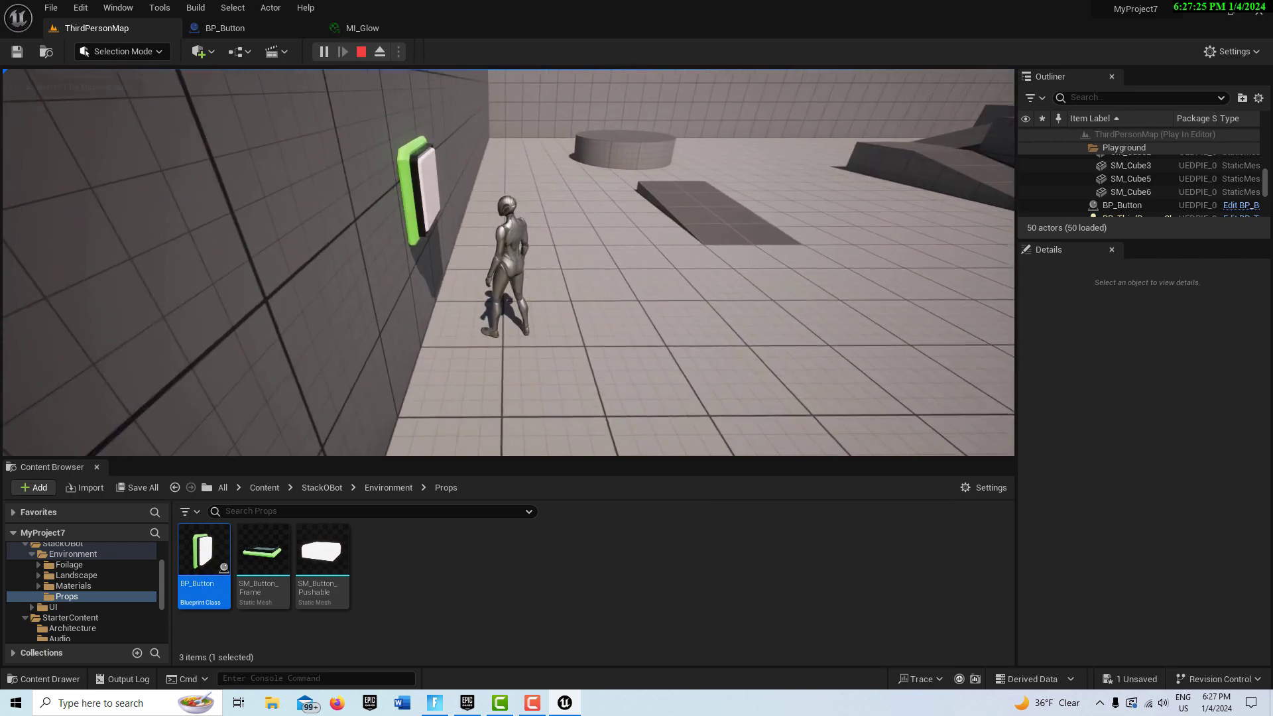
key(a)
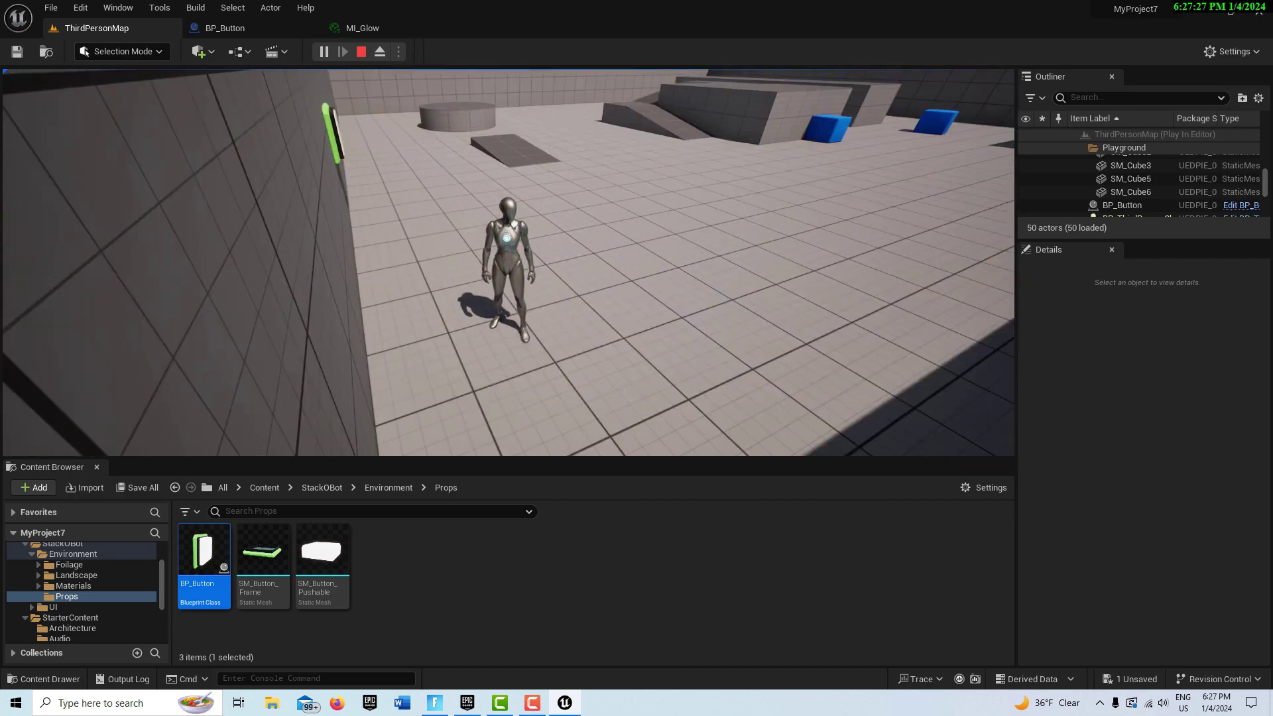
key(w)
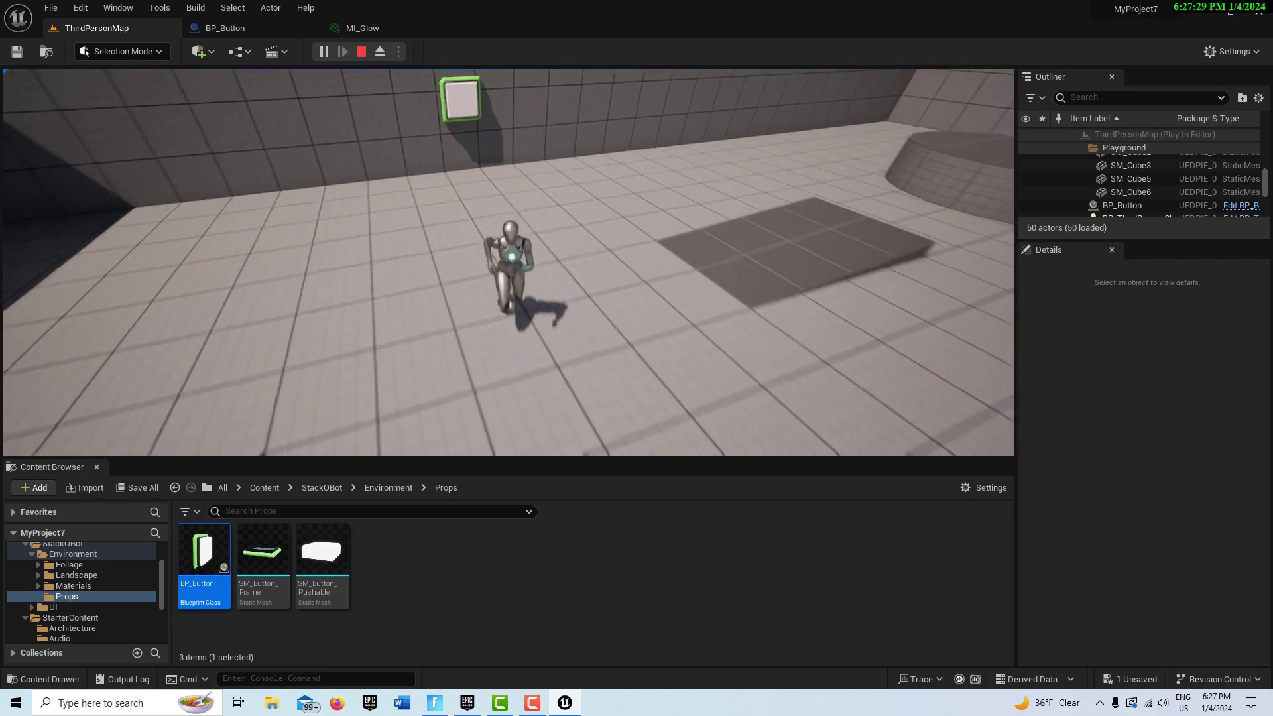
key(w)
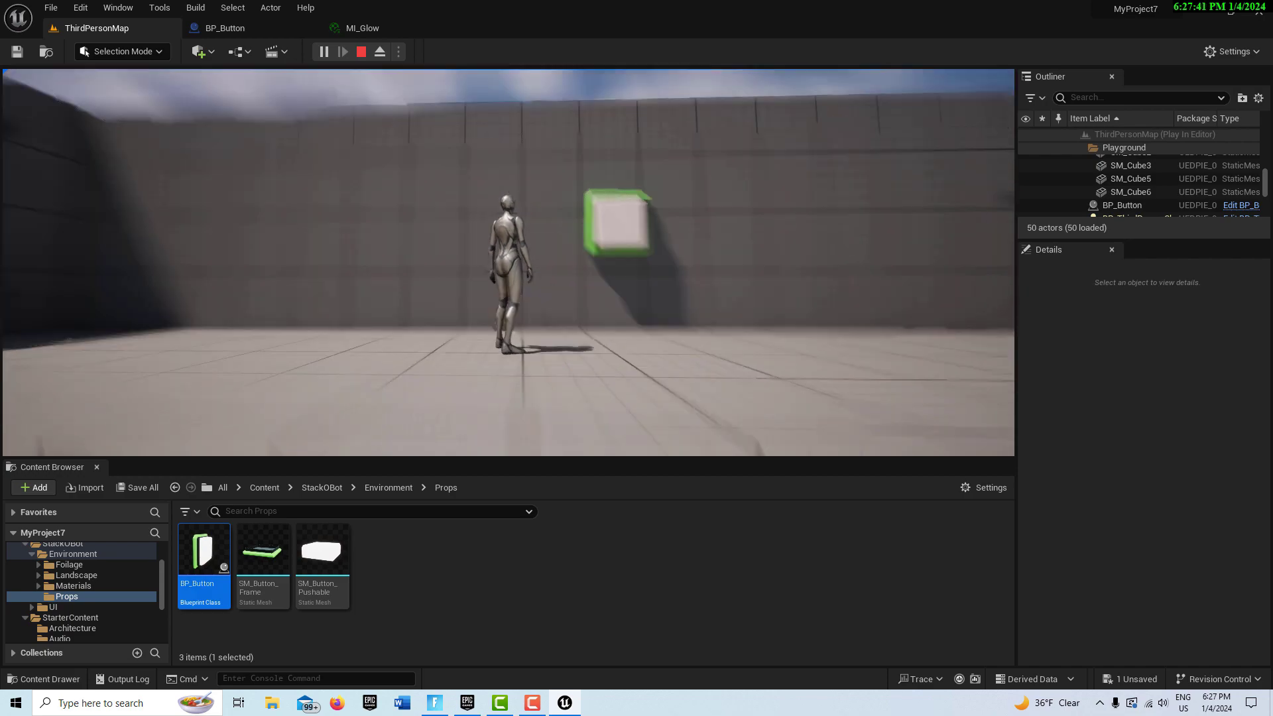
key(Escape)
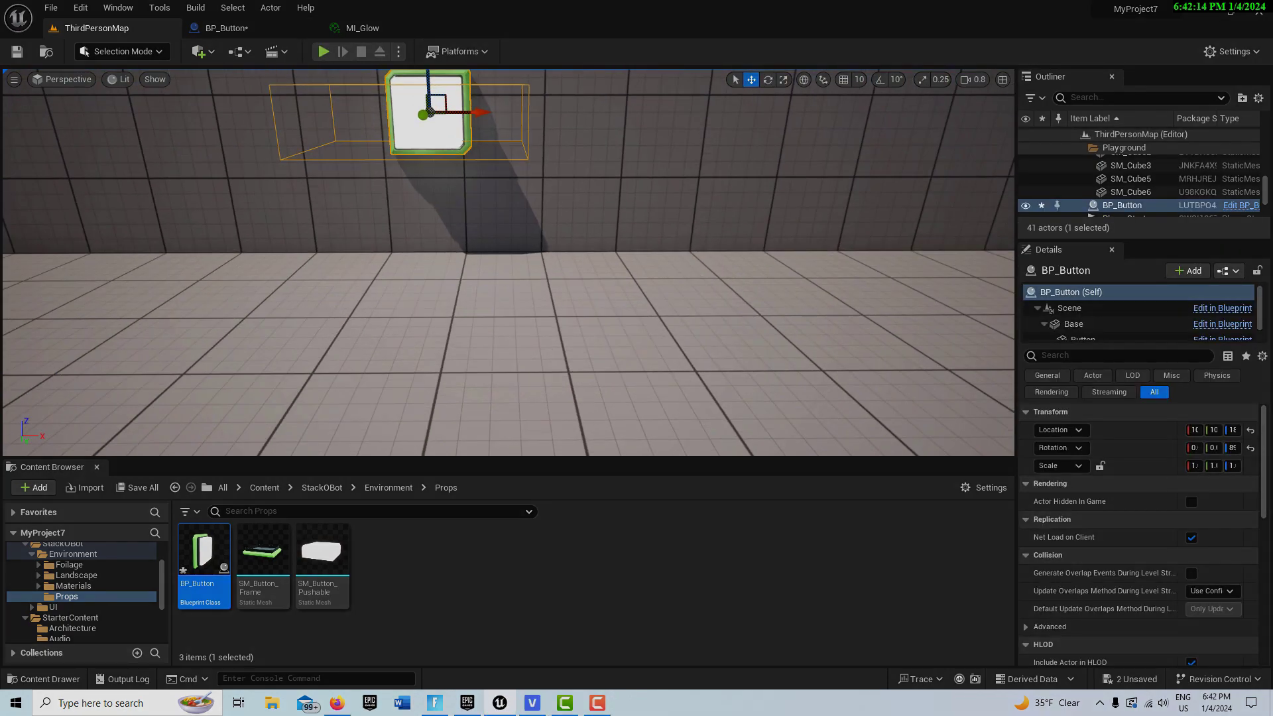
From the Box component's Details events, add an On Component End Overlap node to BP_Button's graph.
key(f)
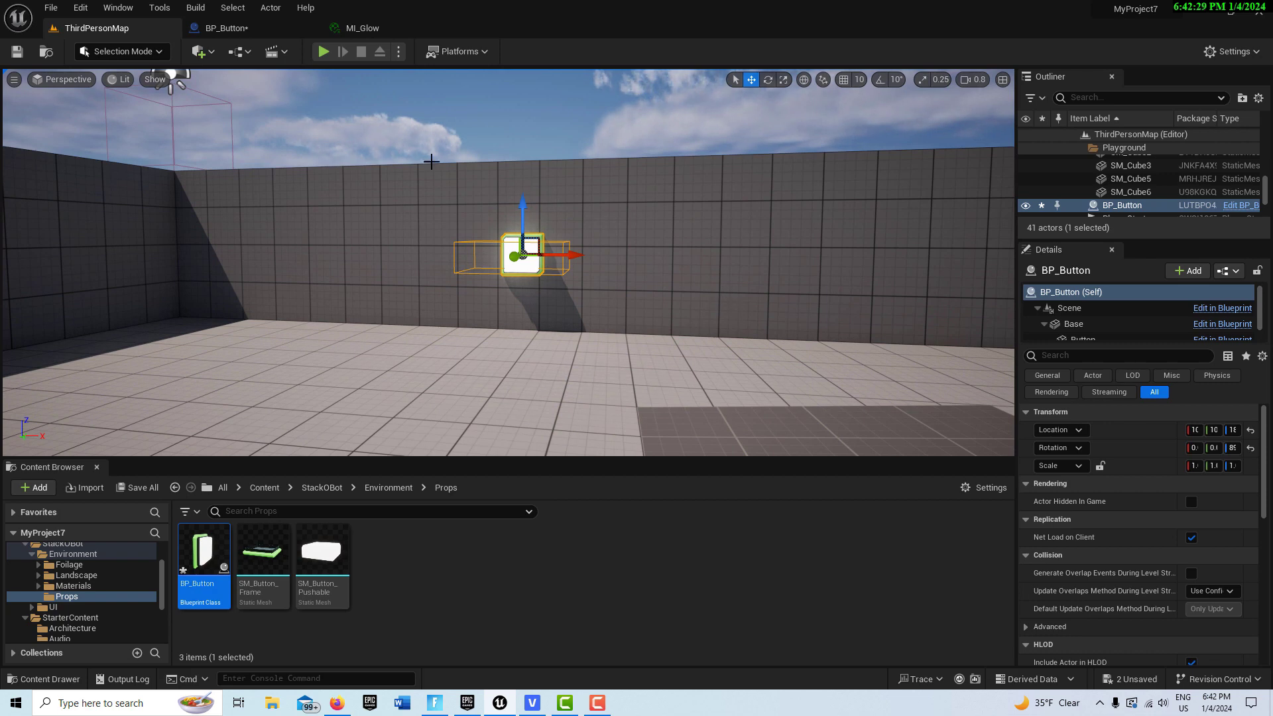
click(270, 22)
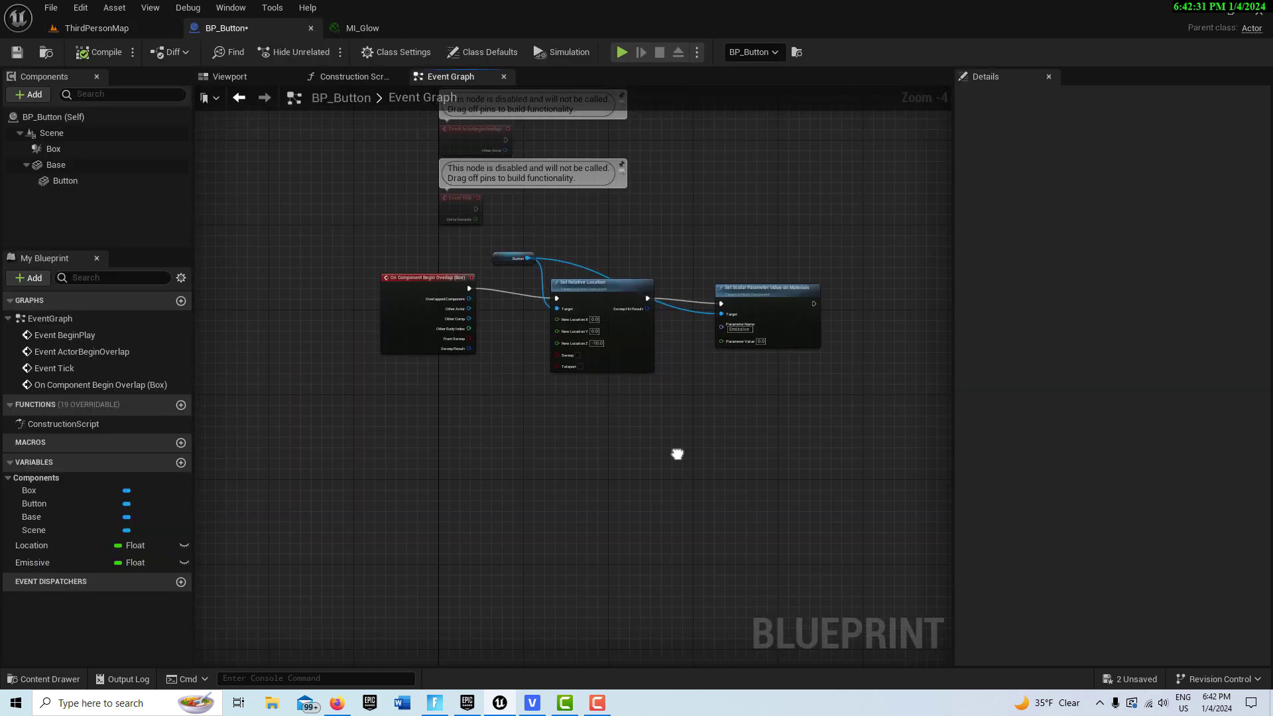
right_drag(676, 451, 674, 484)
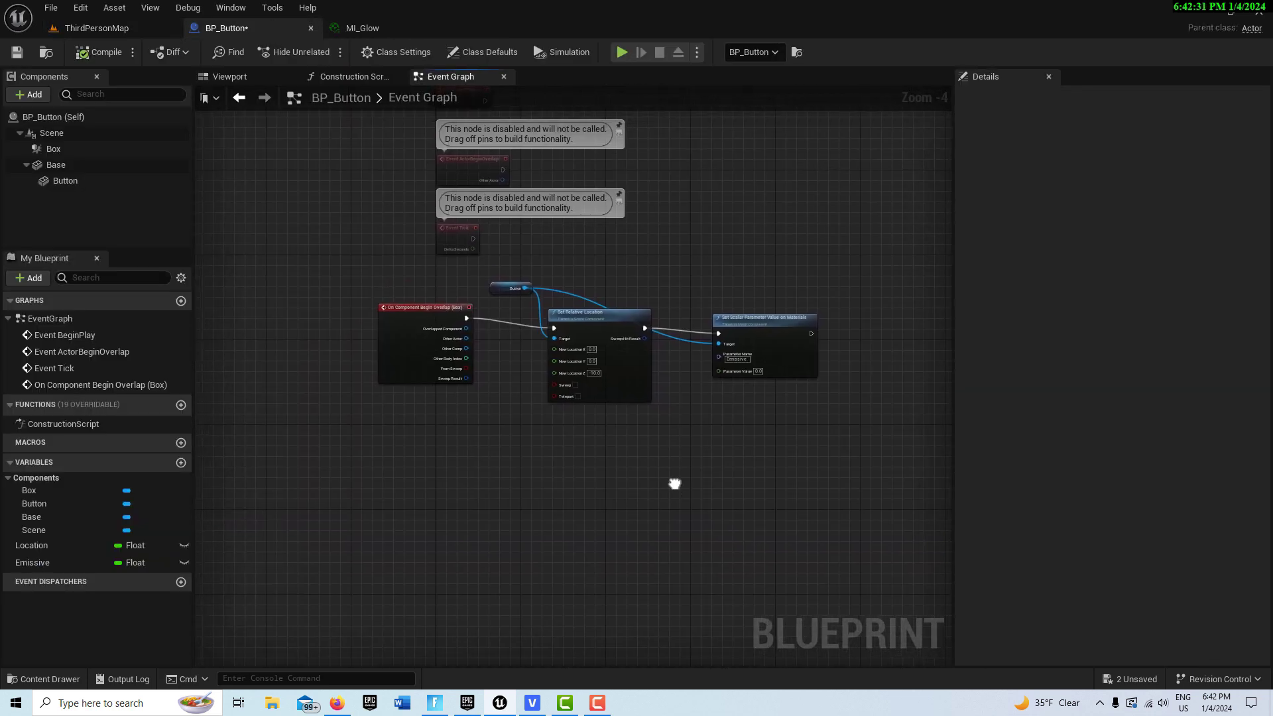
click(54, 147)
scroll(1172, 601, down, 10)
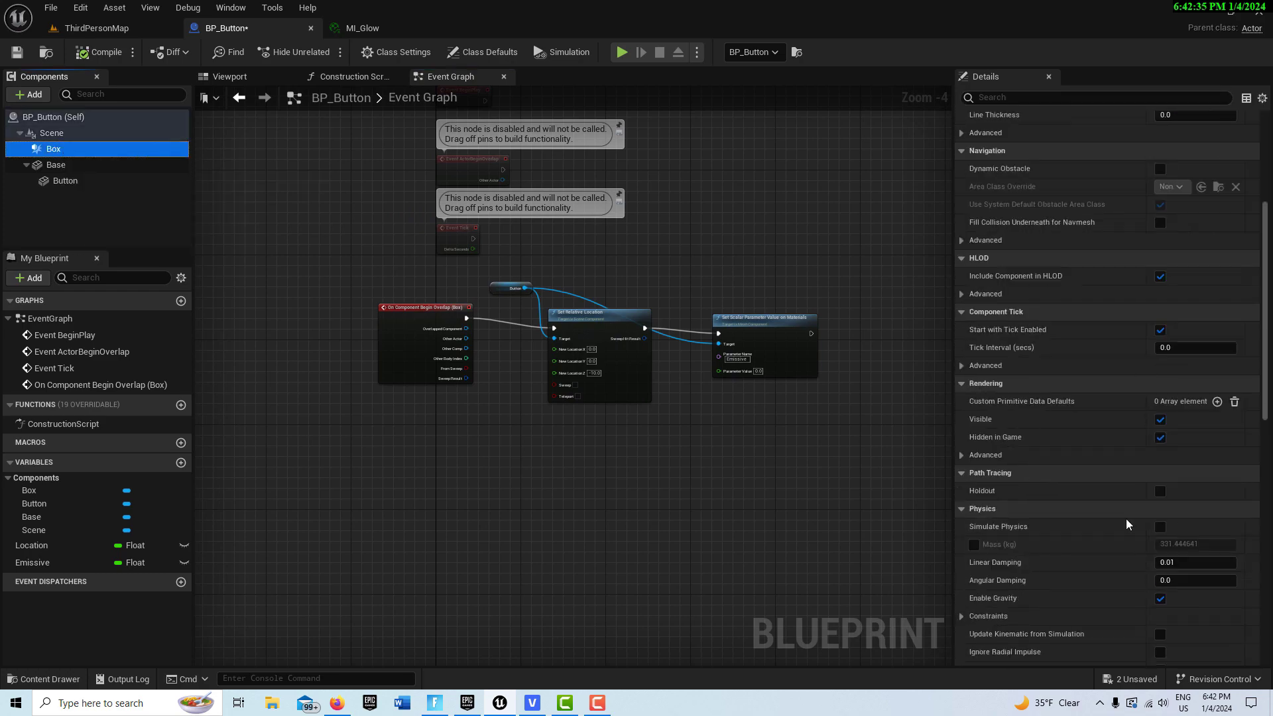
scroll(1112, 537, down, 7)
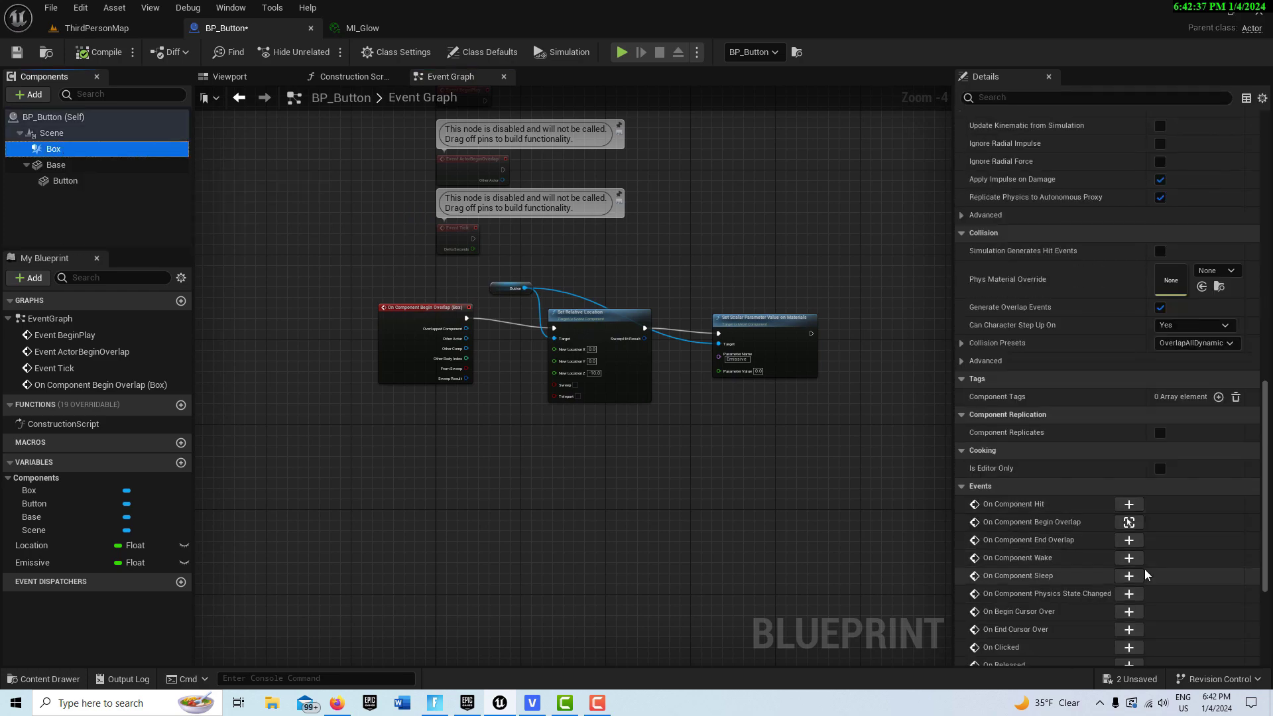
click(1130, 540)
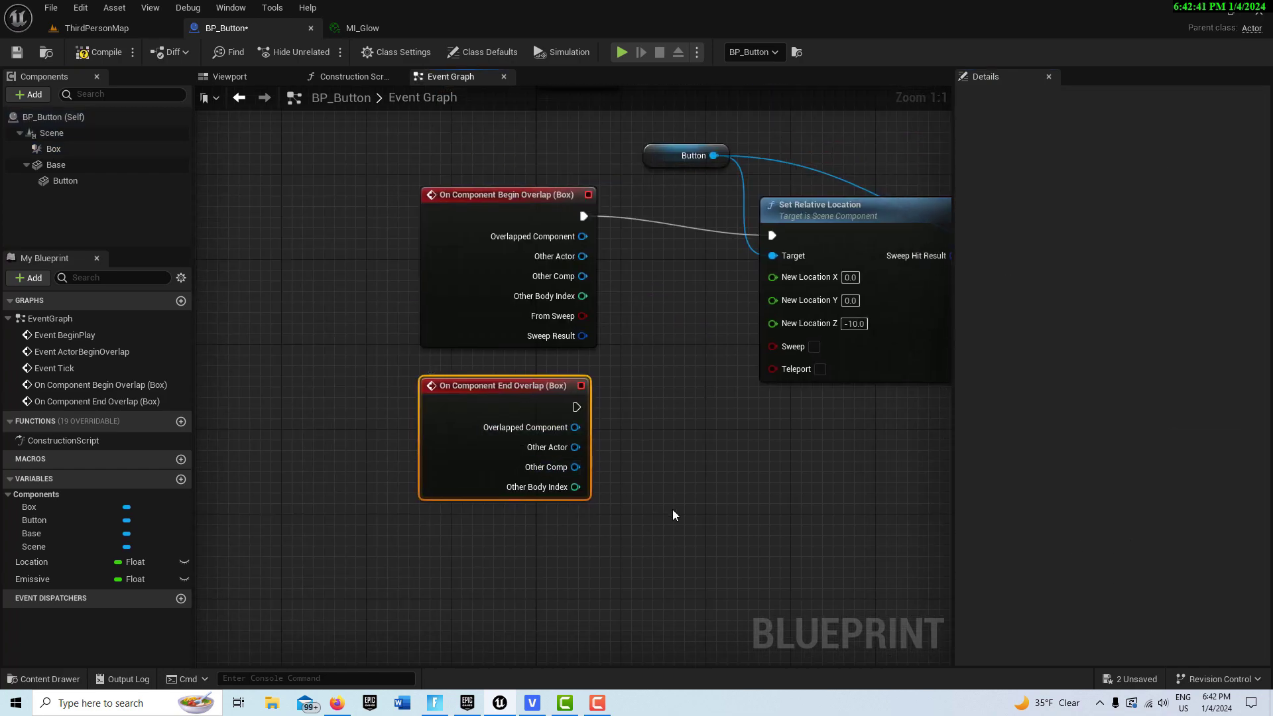
Select the Button, Set Relative Location and Set Scalar Parameter nodes.
right_drag(674, 515, 537, 526)
scroll(774, 504, down, 2)
right_drag(774, 504, 614, 531)
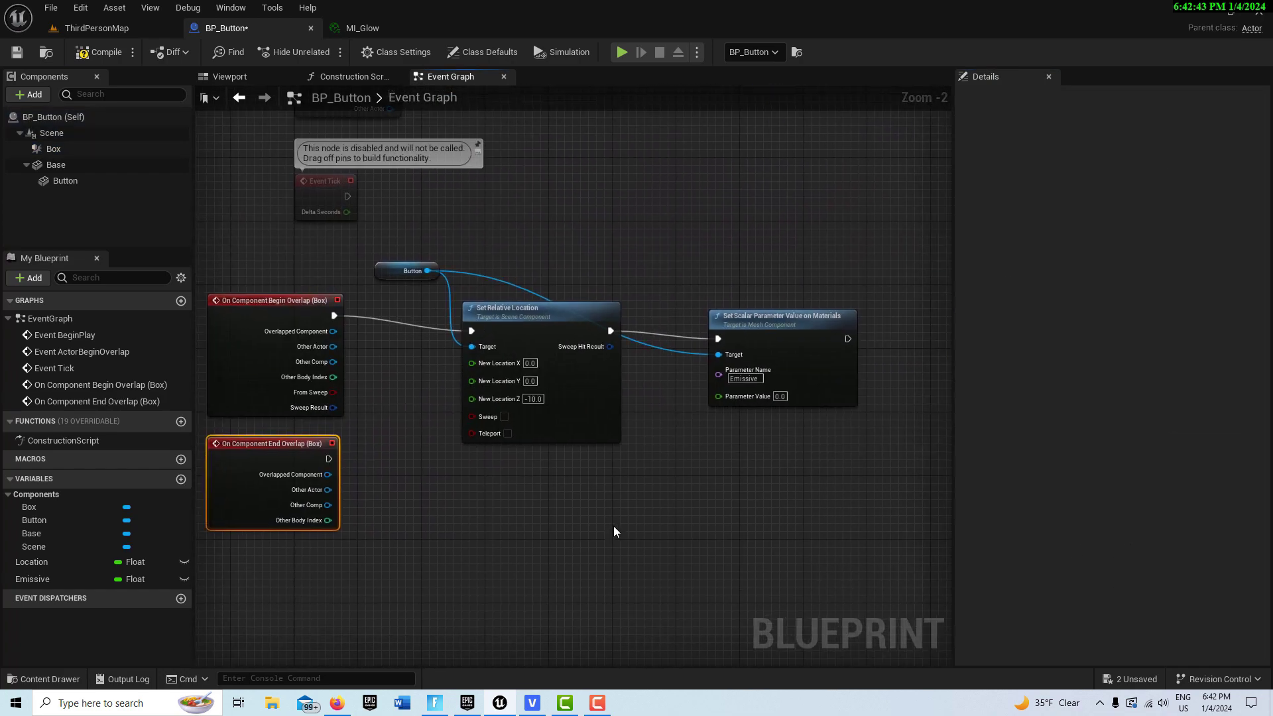
drag(376, 245, 892, 473)
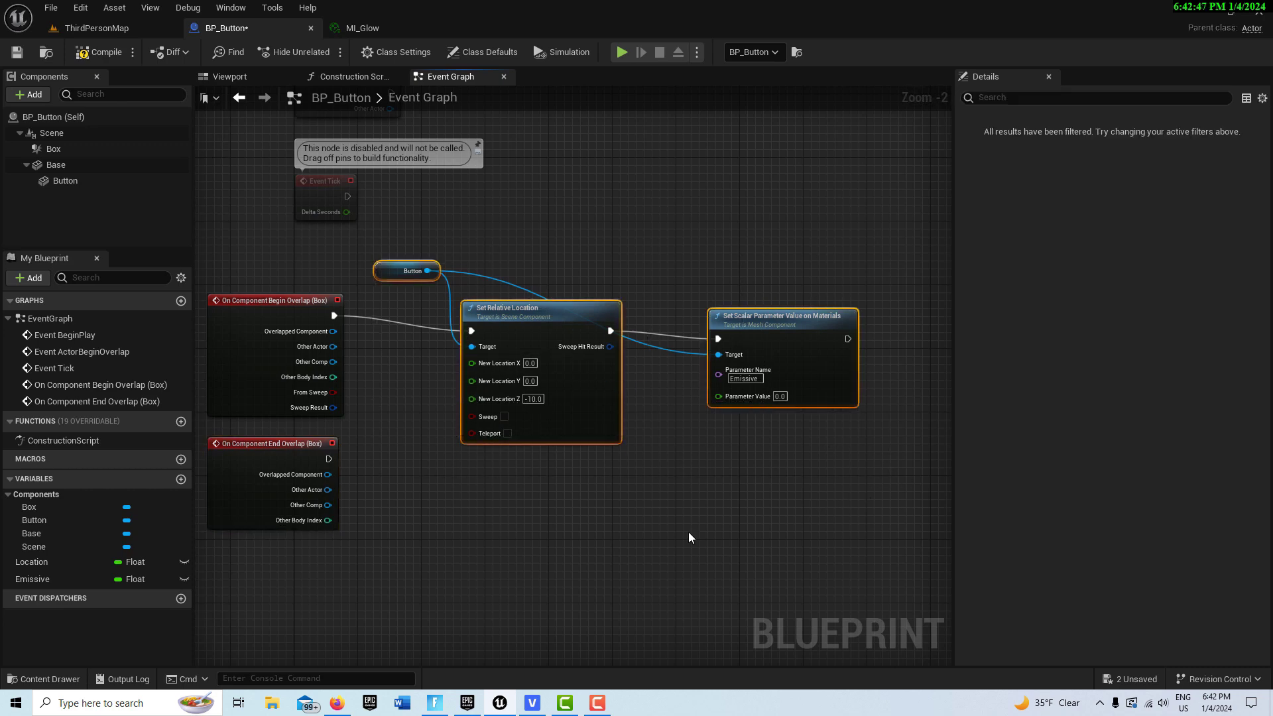
Paste copies of the three nodes and move the End Overlap event beside them.
key(ctrl+v)
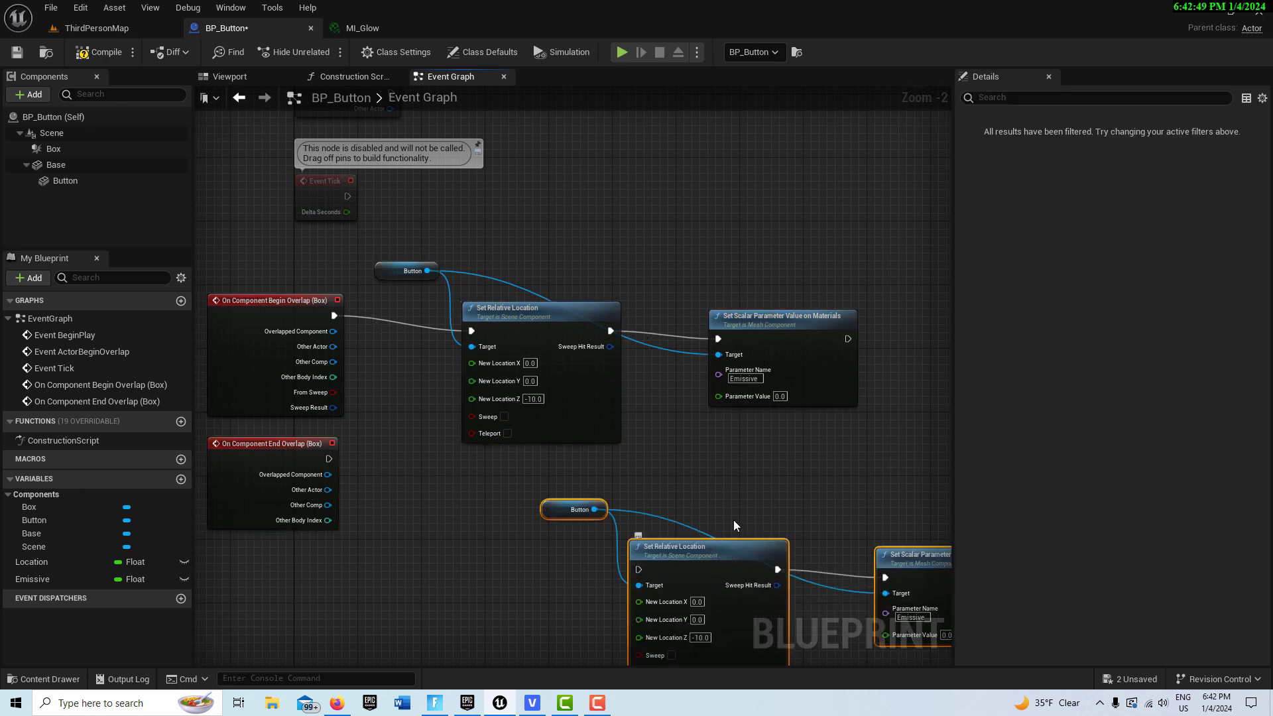
right_drag(733, 520, 736, 370)
drag(248, 348, 311, 472)
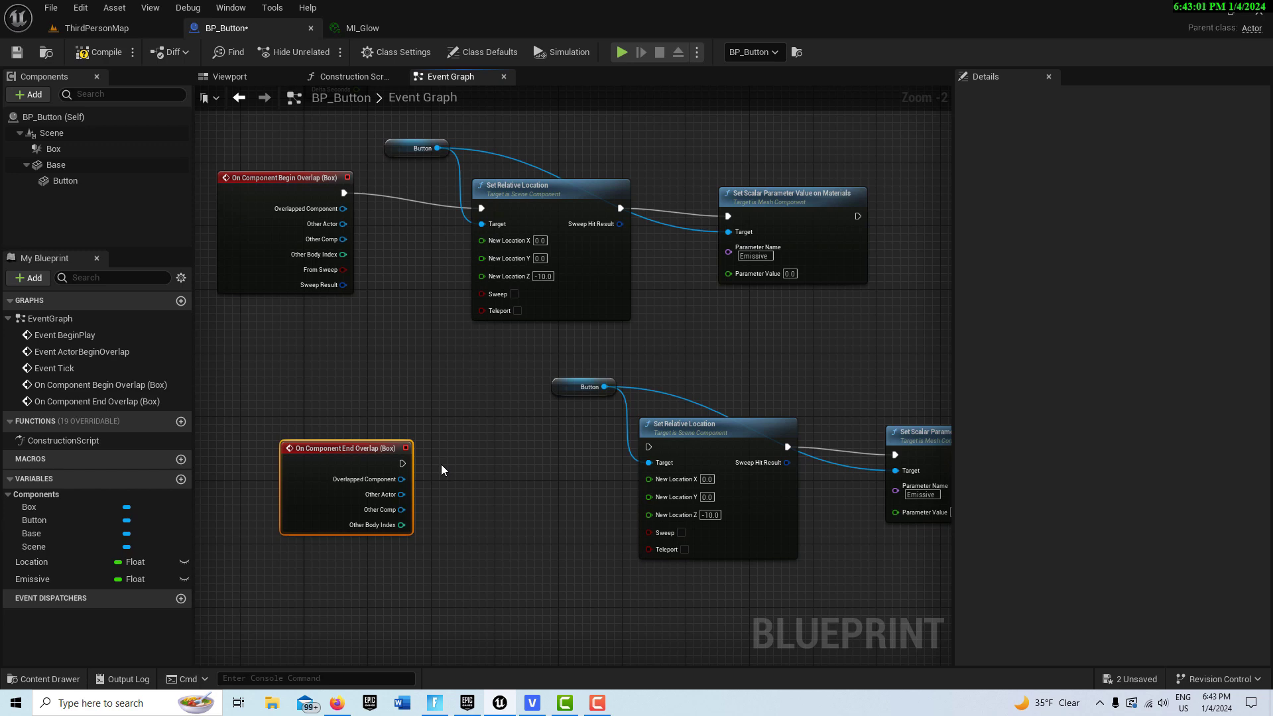
right_click(442, 467)
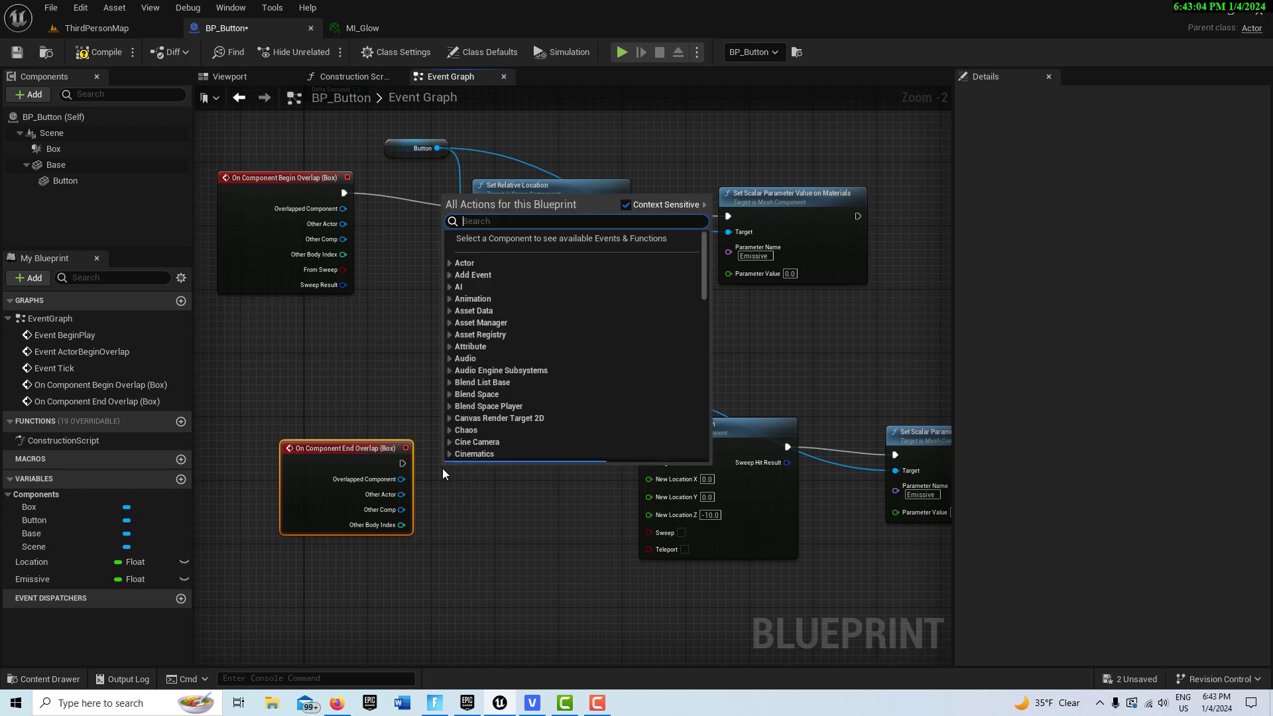
click(487, 542)
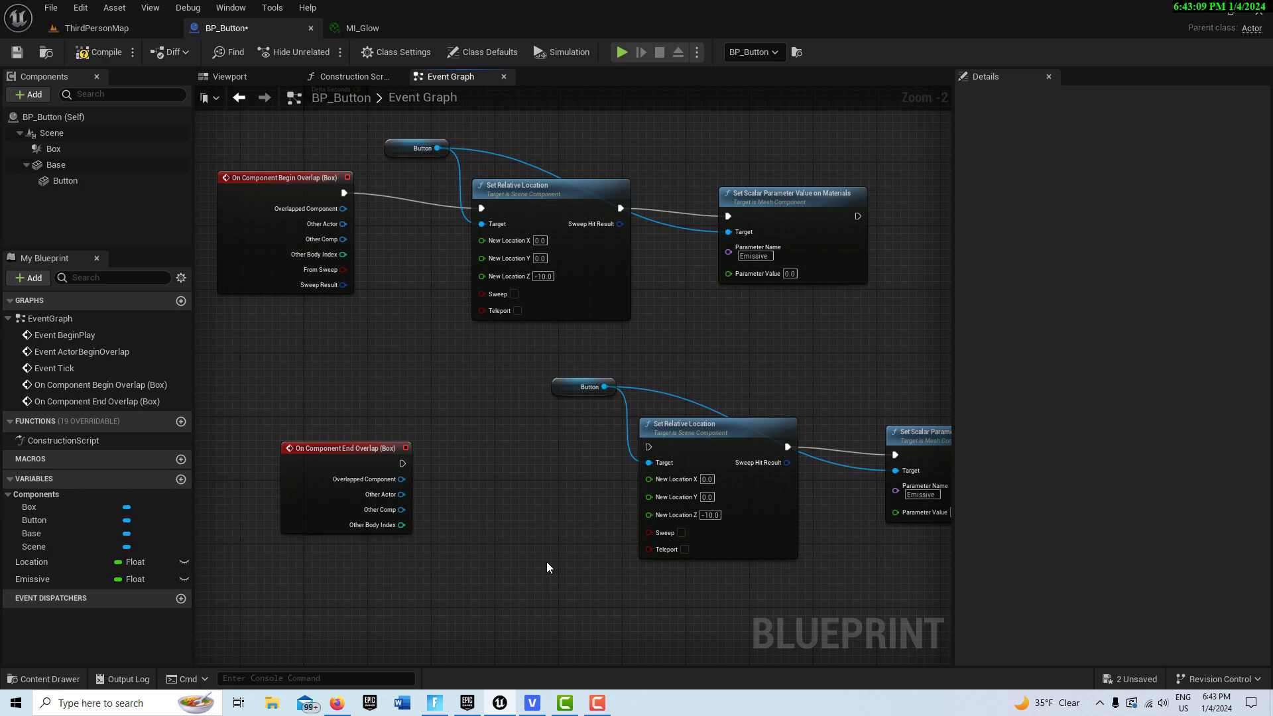
right_drag(546, 562, 480, 557)
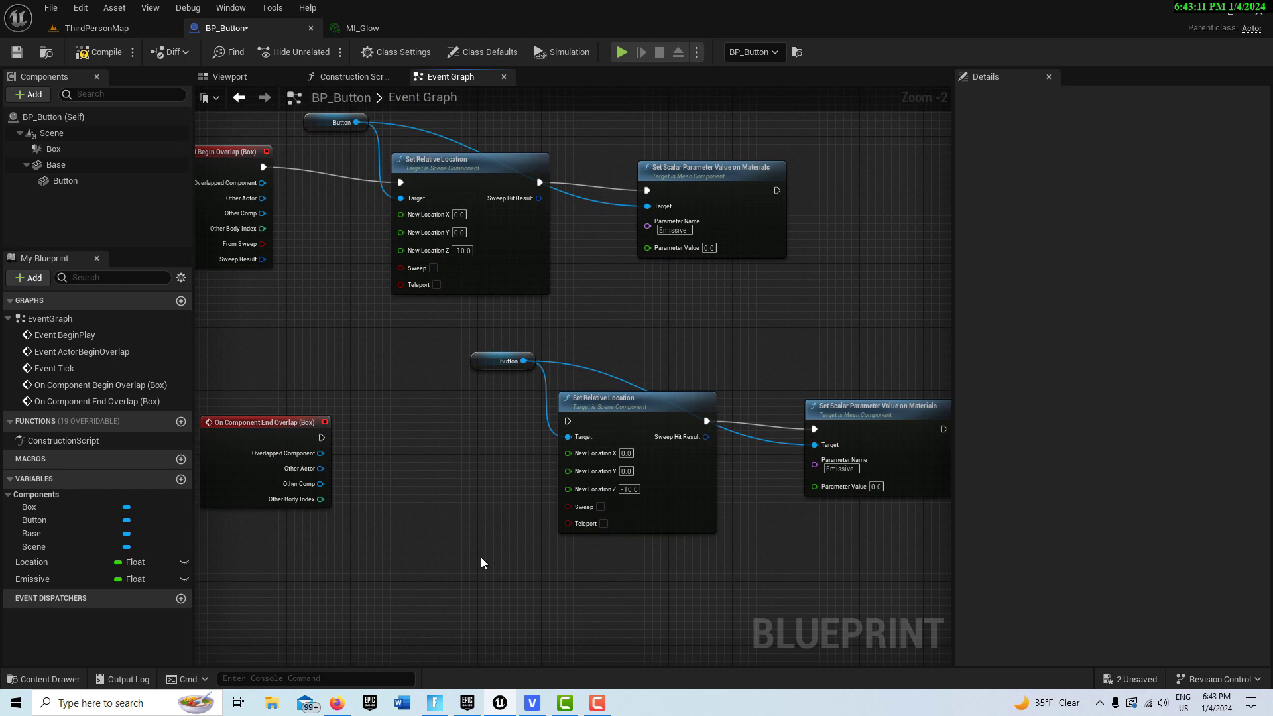
right_click(361, 440)
Add a Delay node with a 10-second duration next to the End Overlap event.
text(delay)
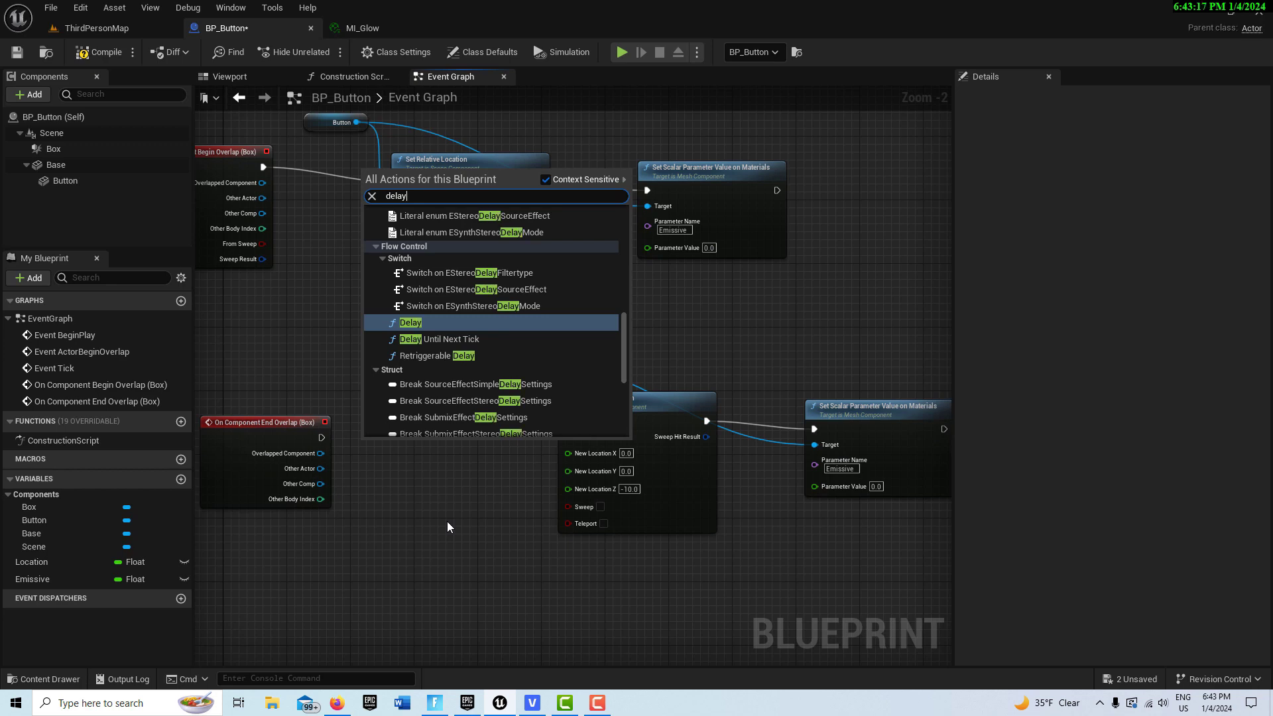
click(476, 321)
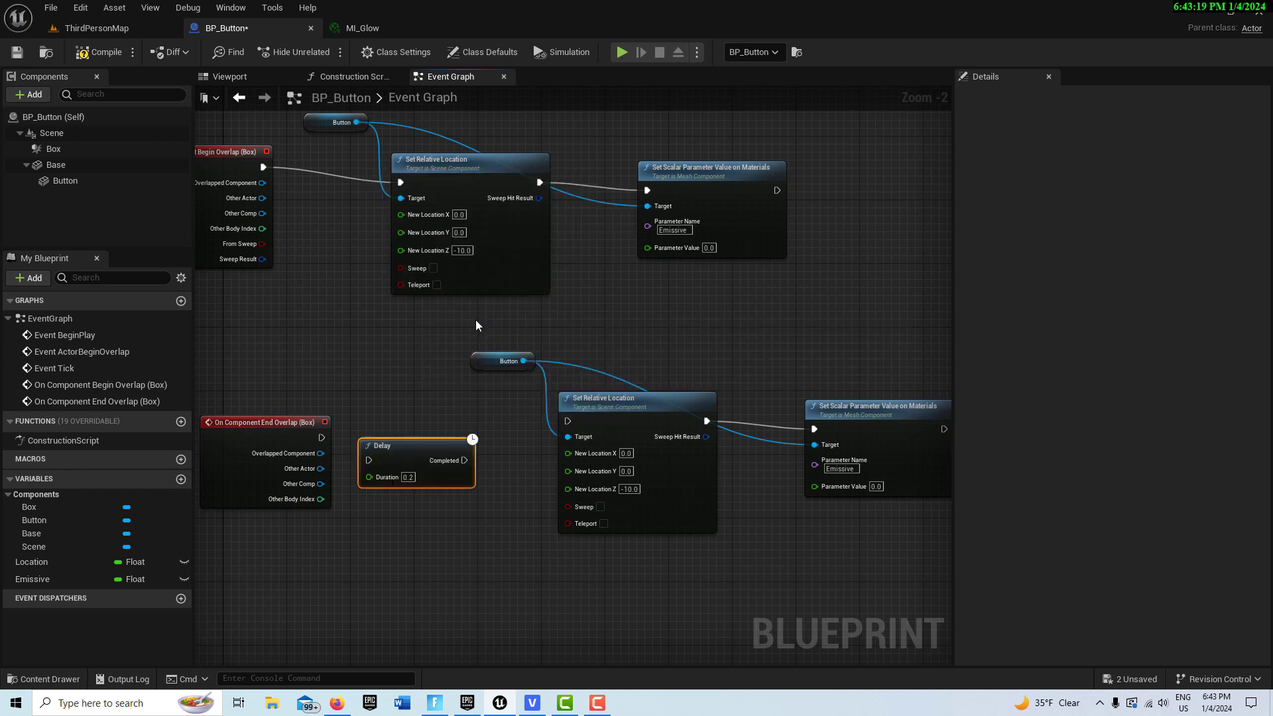
drag(427, 448, 459, 448)
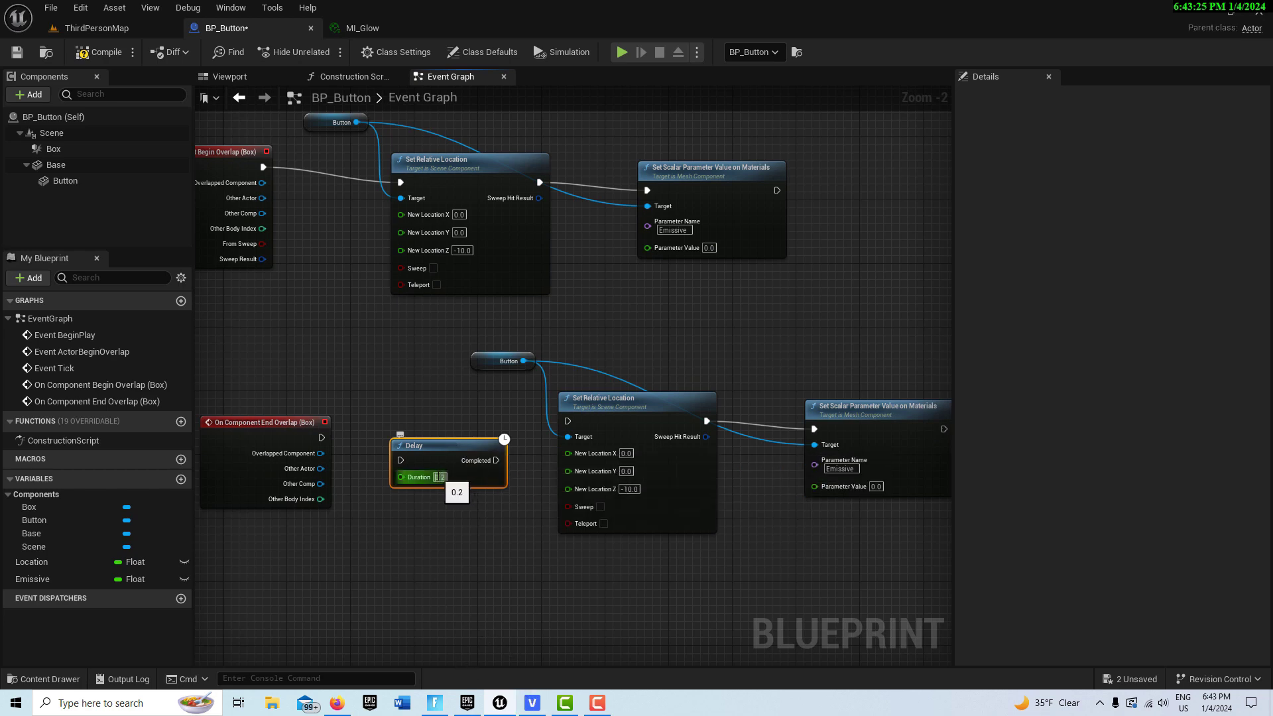
text(10)
key(Return)
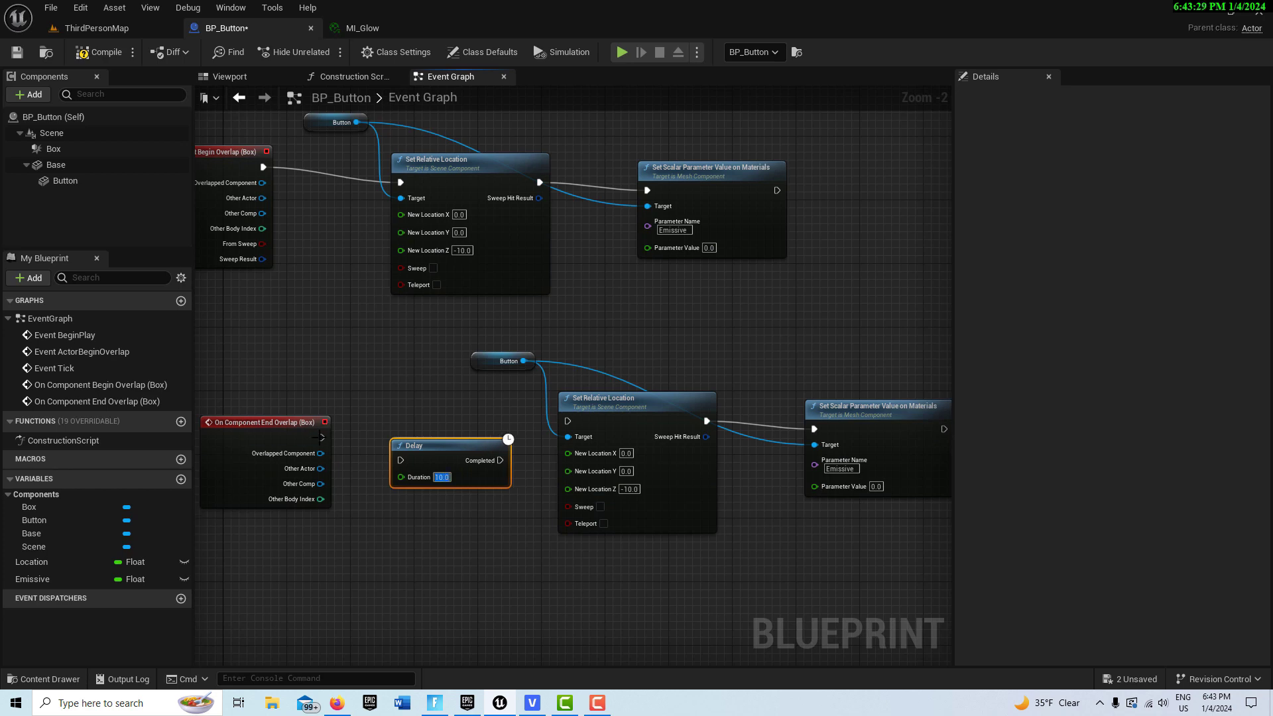
Wire End Overlap → Delay → Set Relative Location, with Z set to 0 and Emissive to 4.
drag(320, 440, 396, 460)
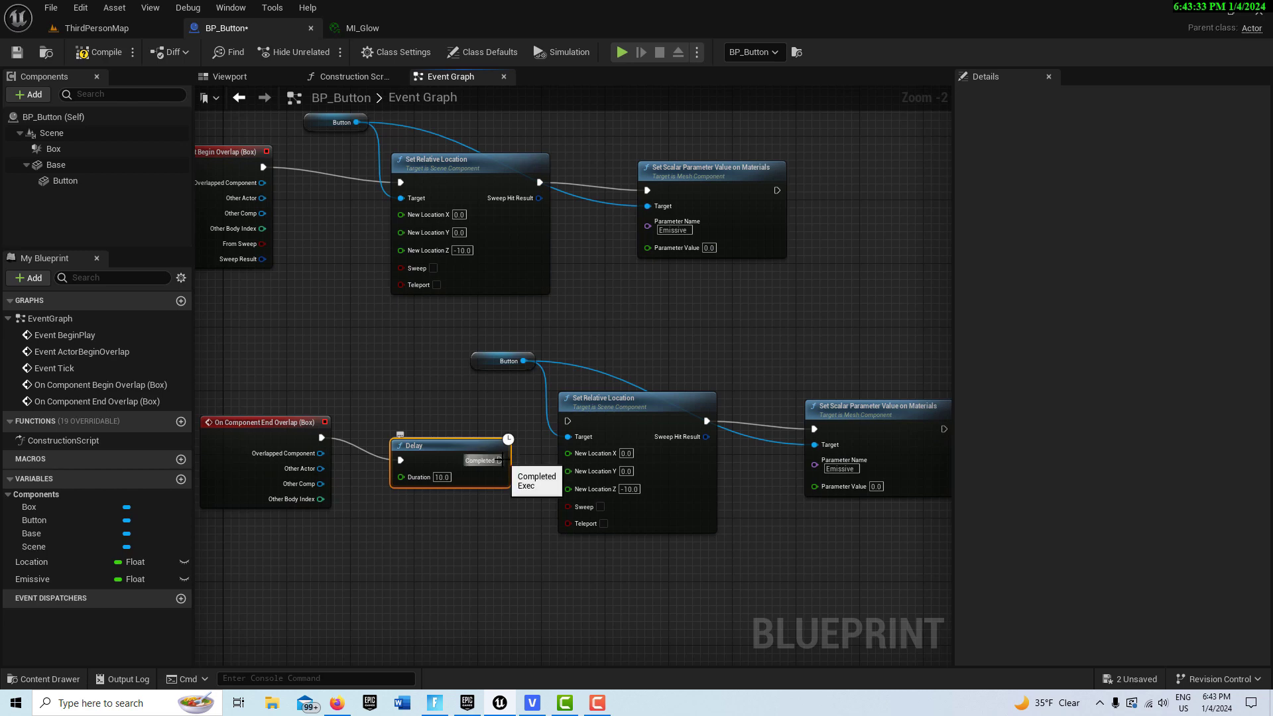
drag(502, 460, 567, 422)
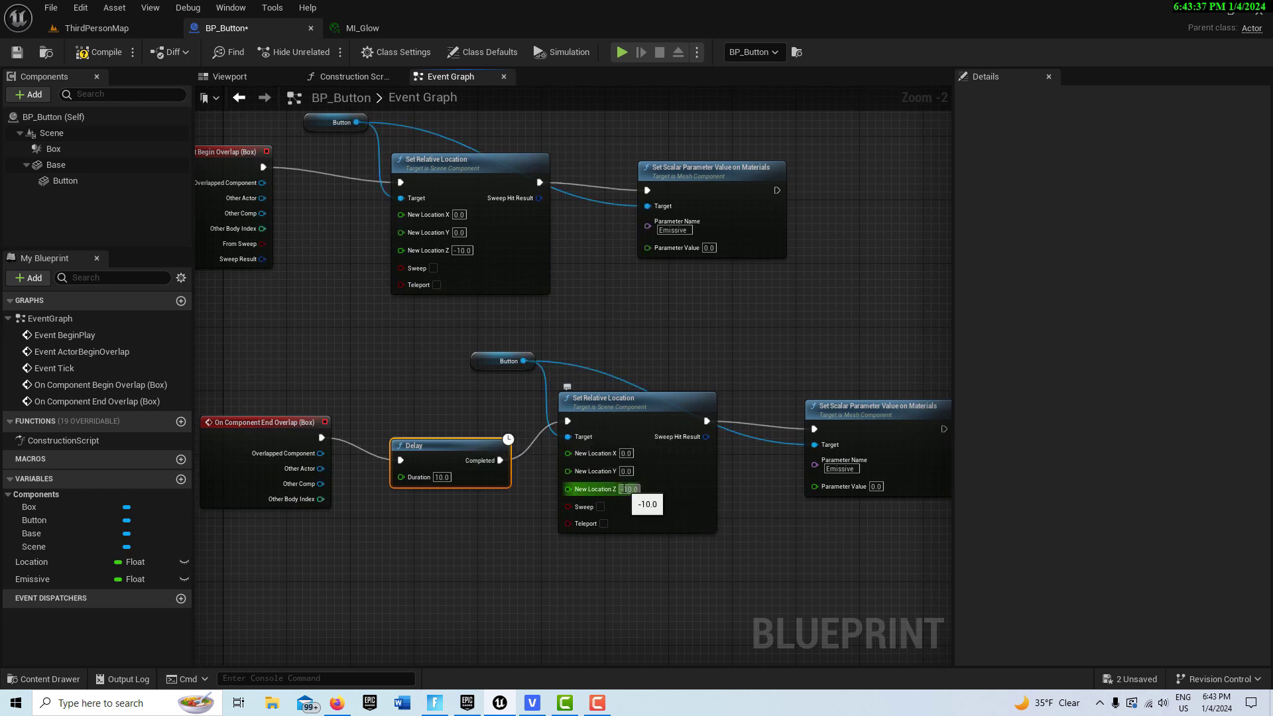
click(630, 489)
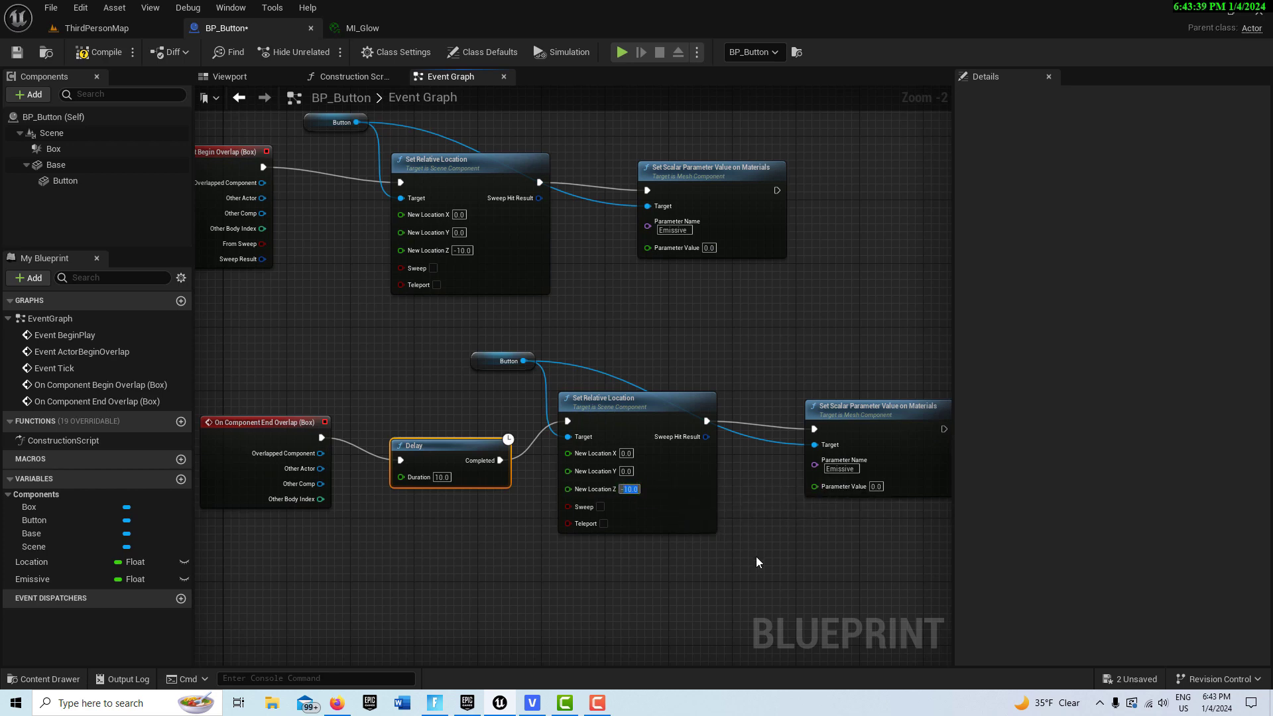
text(-0.0)
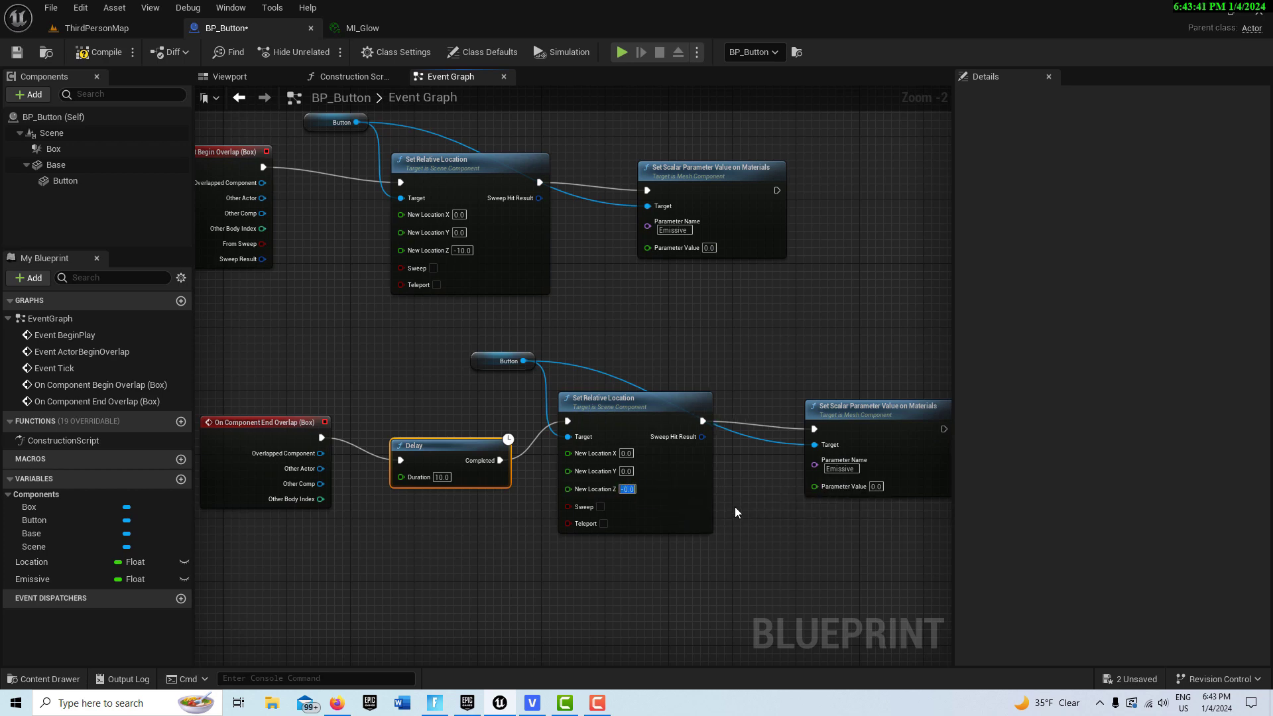
click(873, 487)
key(BackSpace)
text(4)
key(Return)
Save BP_Button and start a play-test of ThirdPersonMap.
click(18, 52)
click(105, 30)
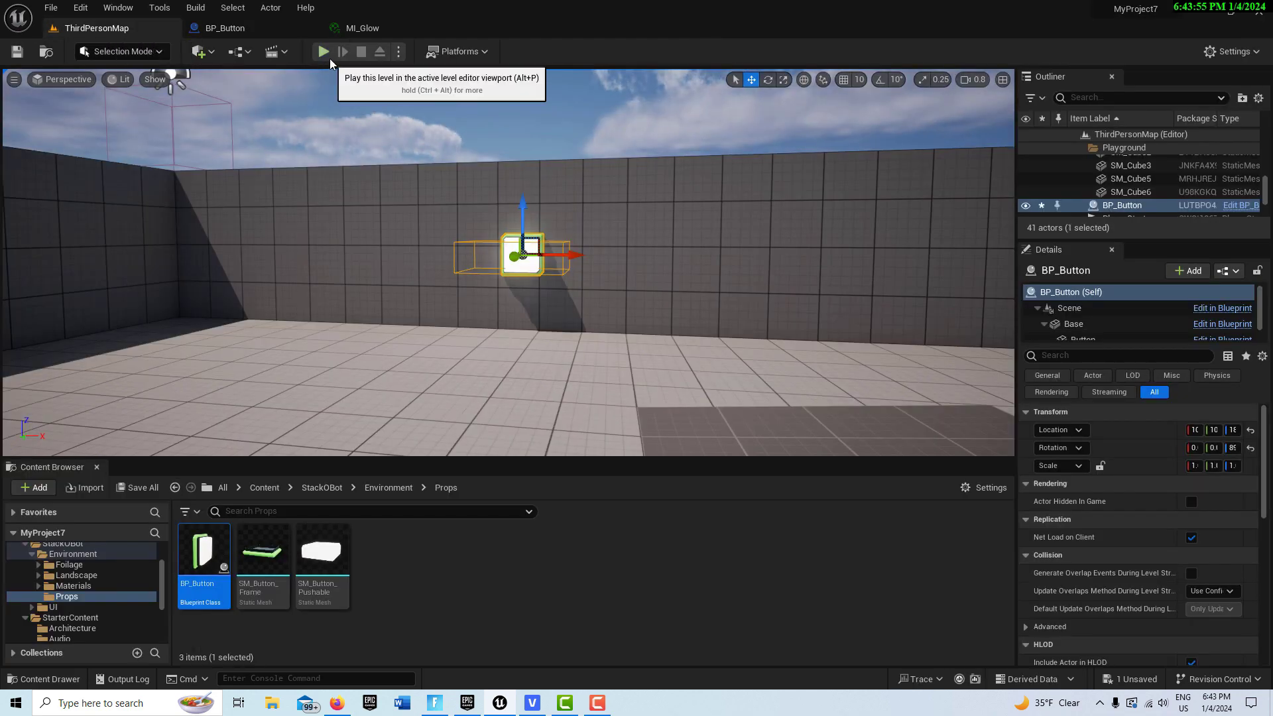
click(323, 52)
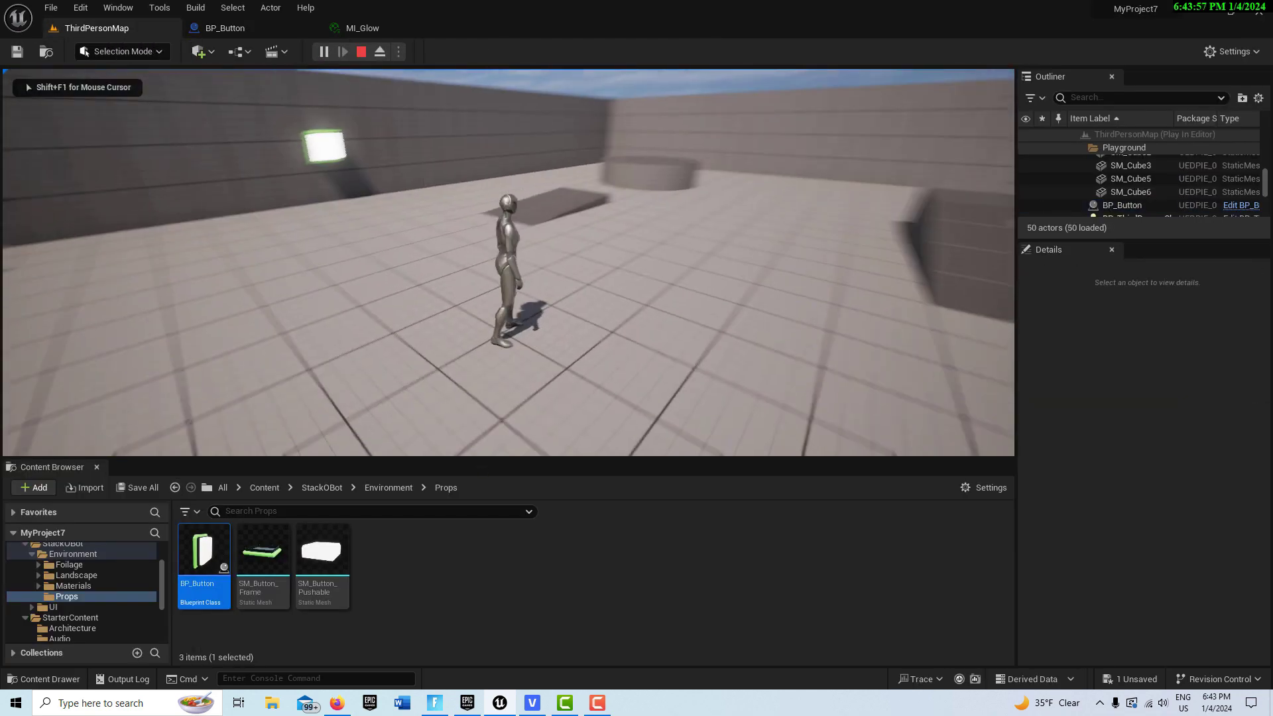
Walk the character into the wall button, away across the playground, then back and away again.
key(w)
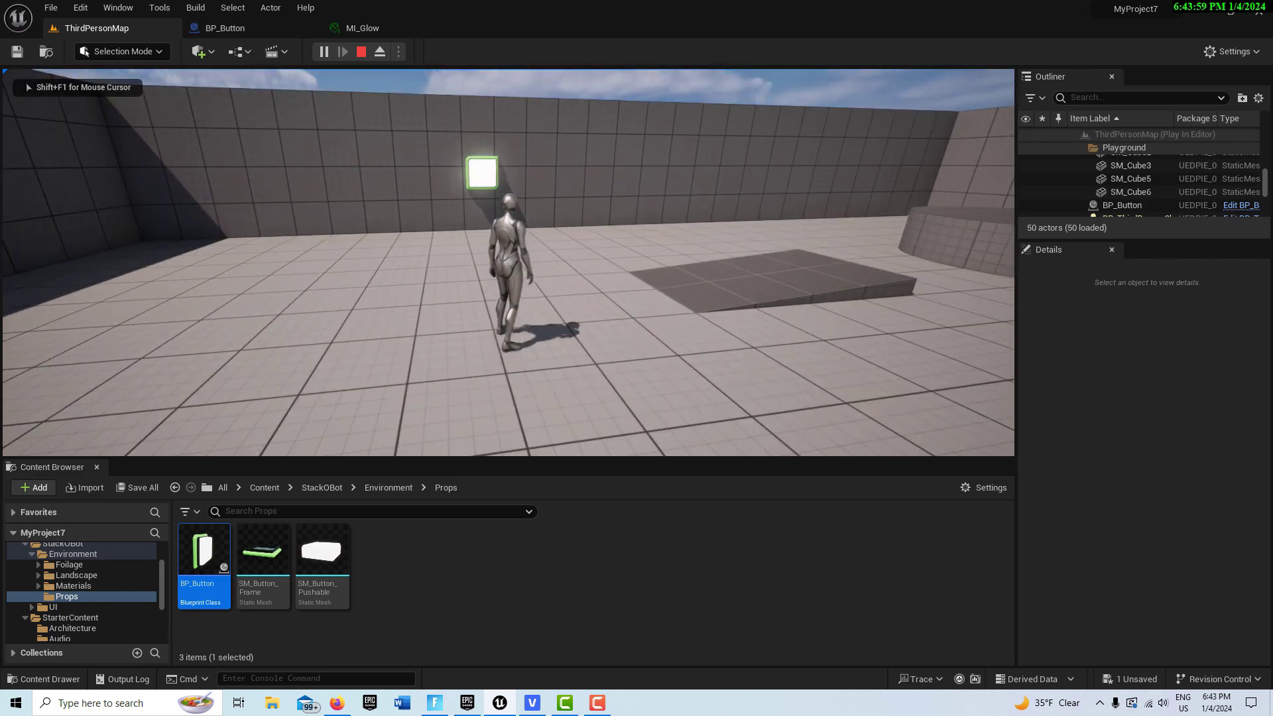
key(w)
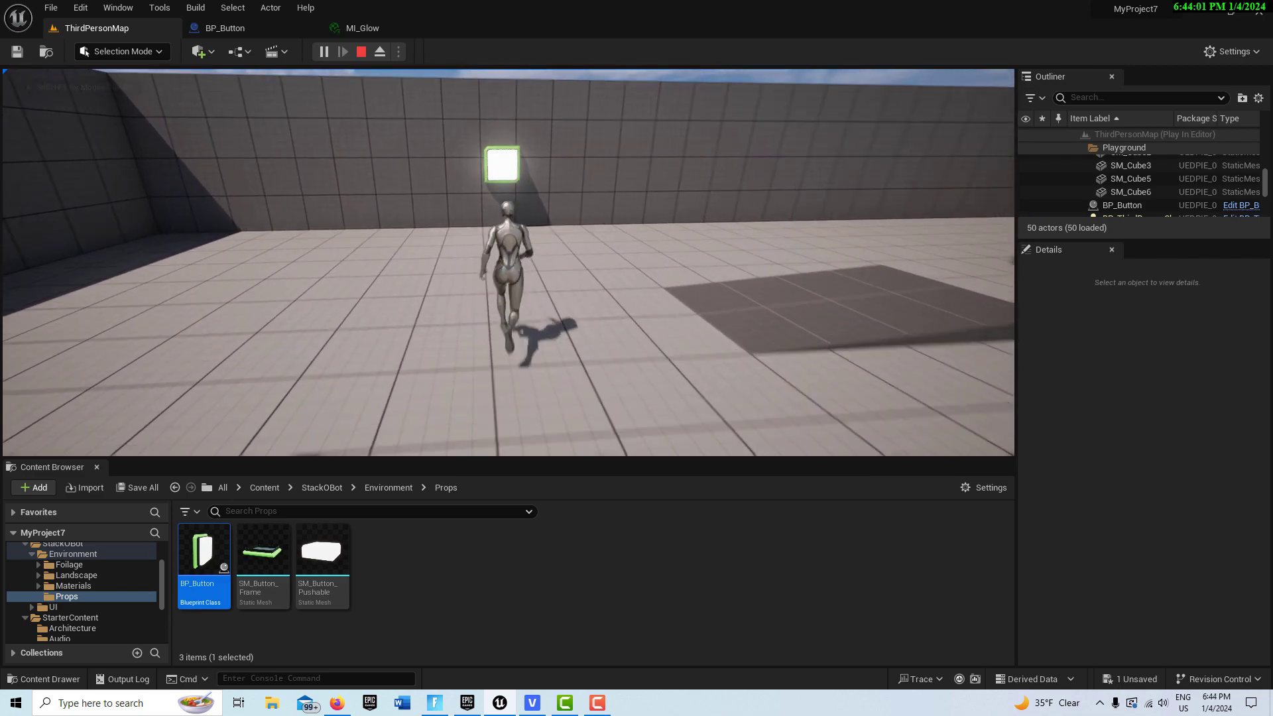
key(w)
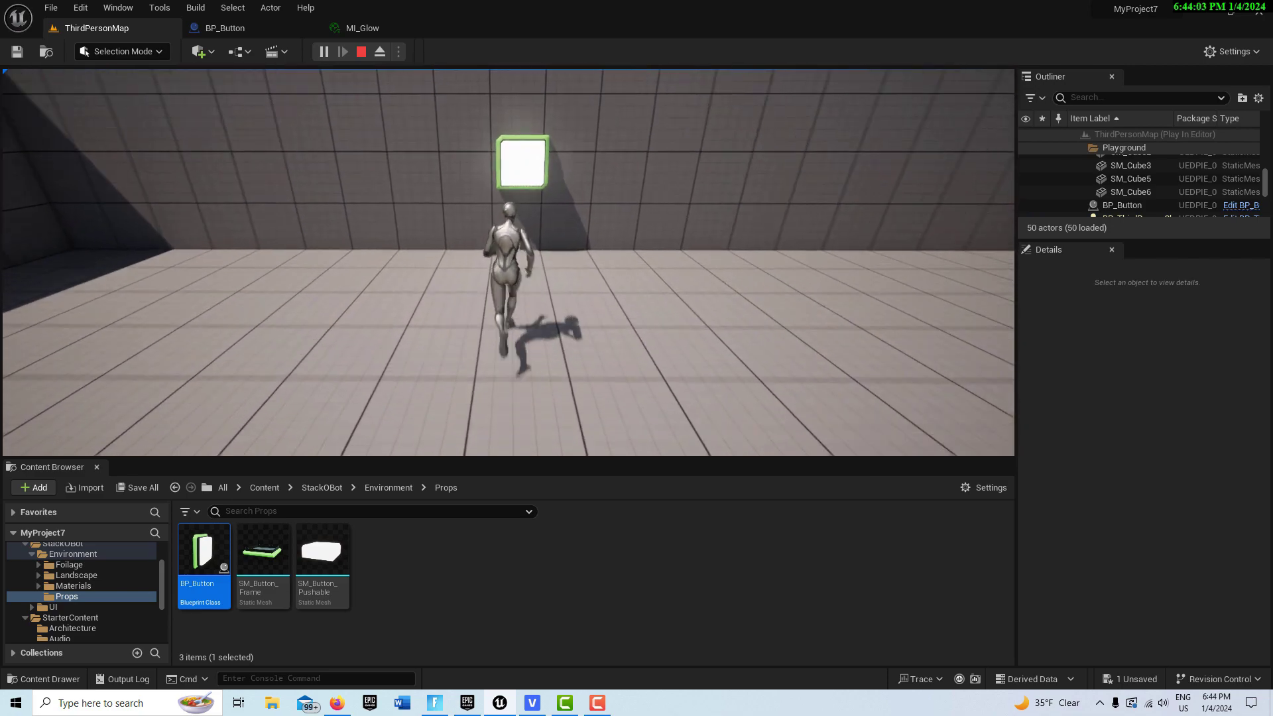
key(w)
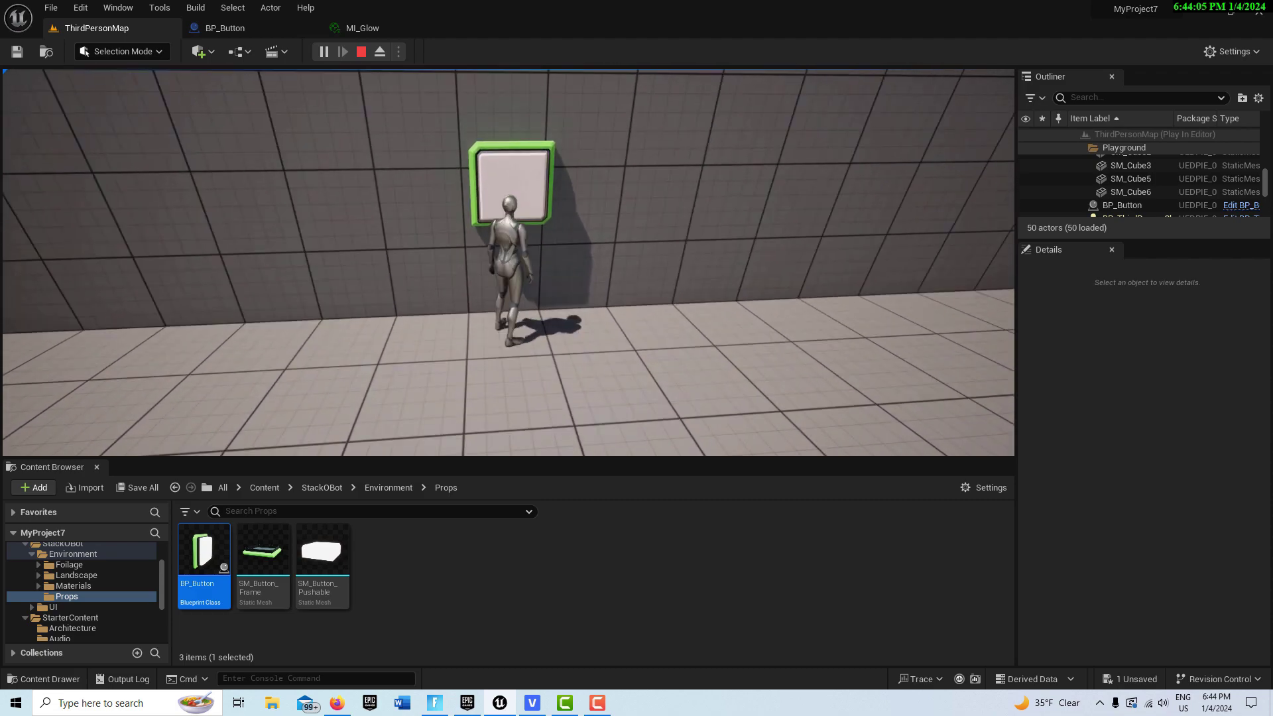
key(s)
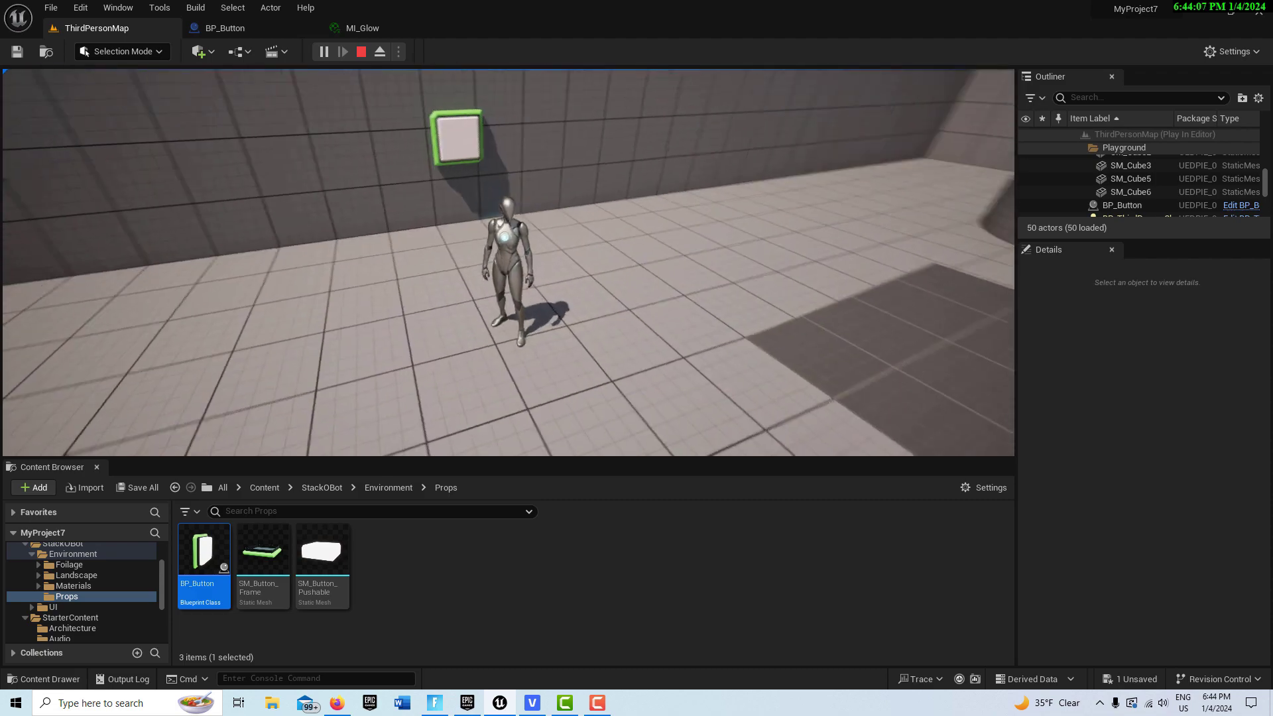
key(w)
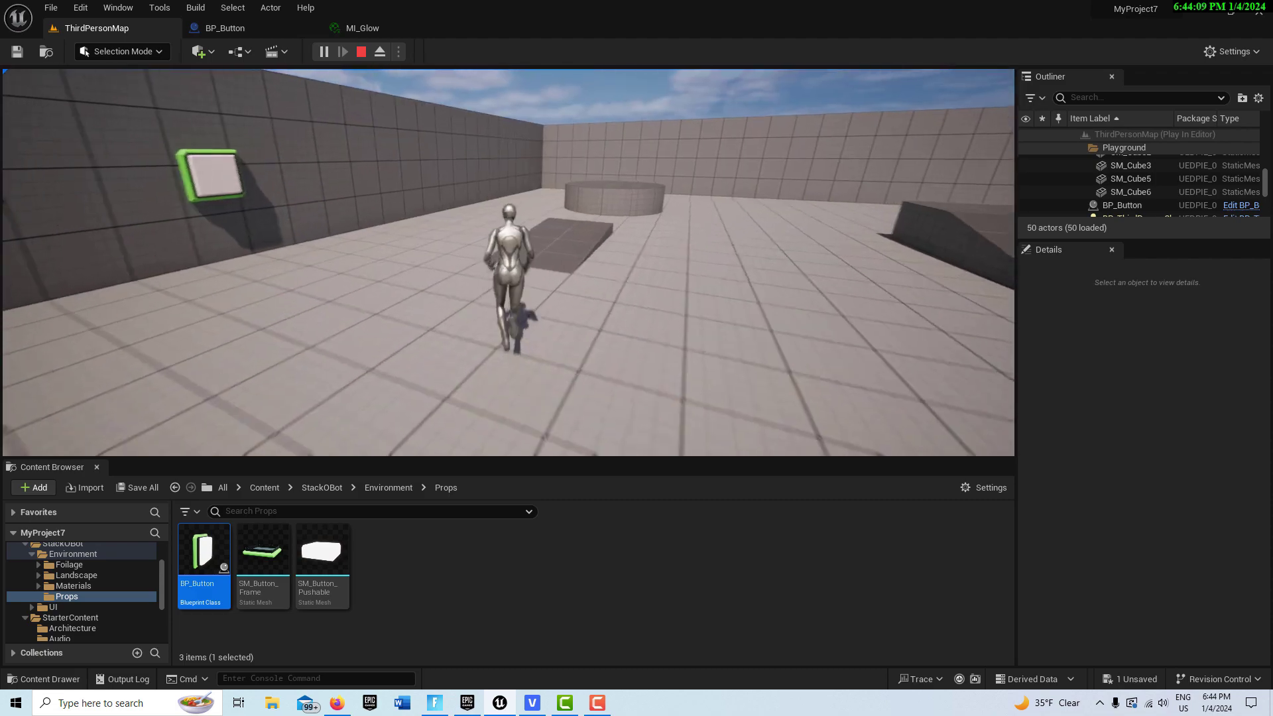
key(w)
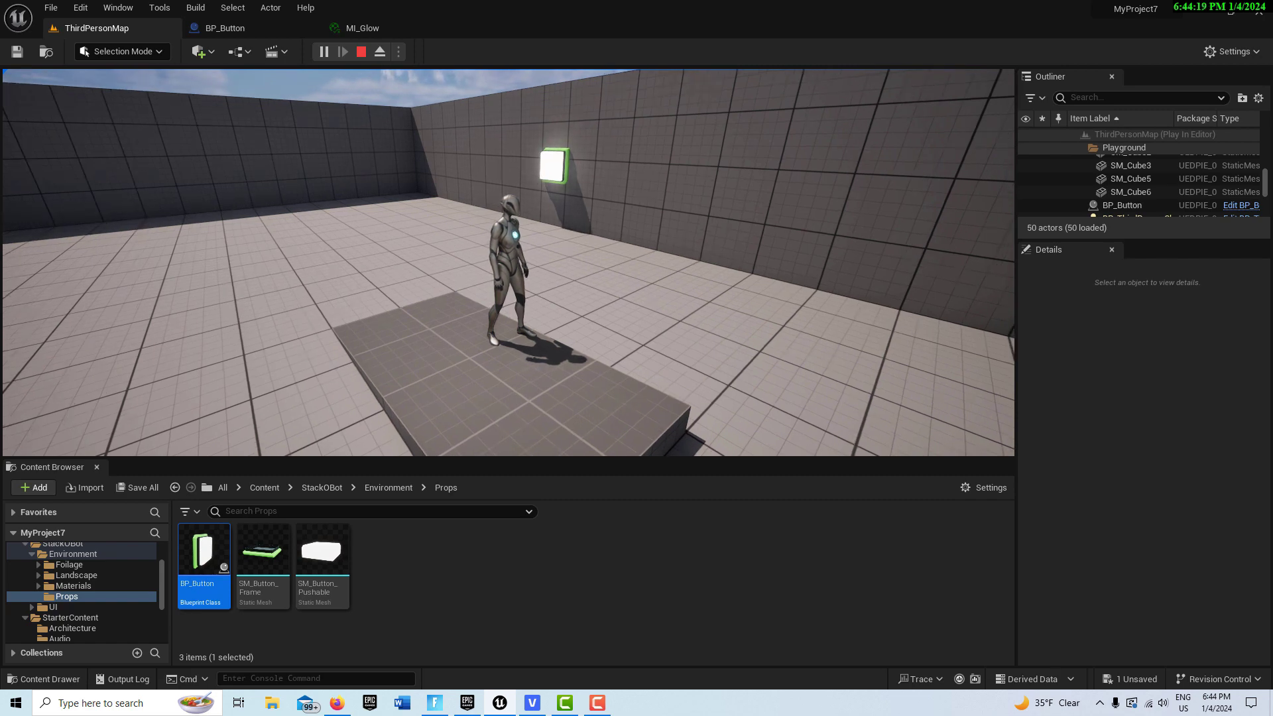
key(w)
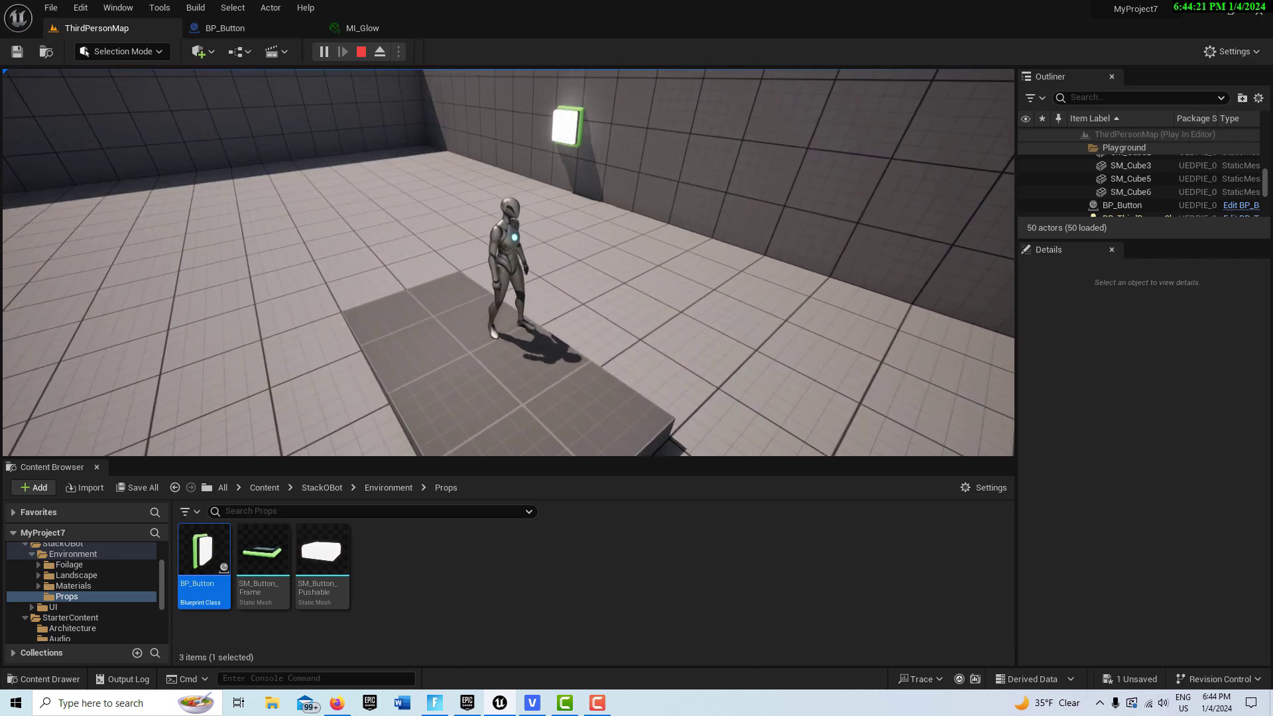
key(w)
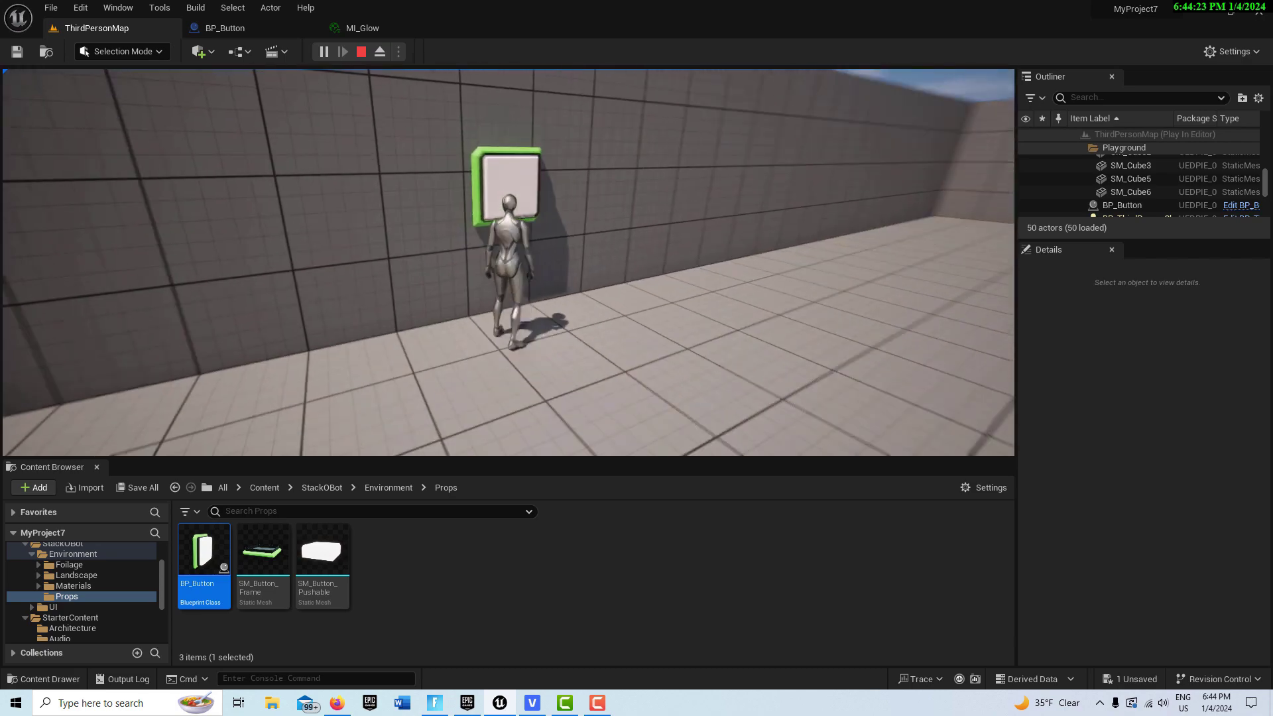
key(s)
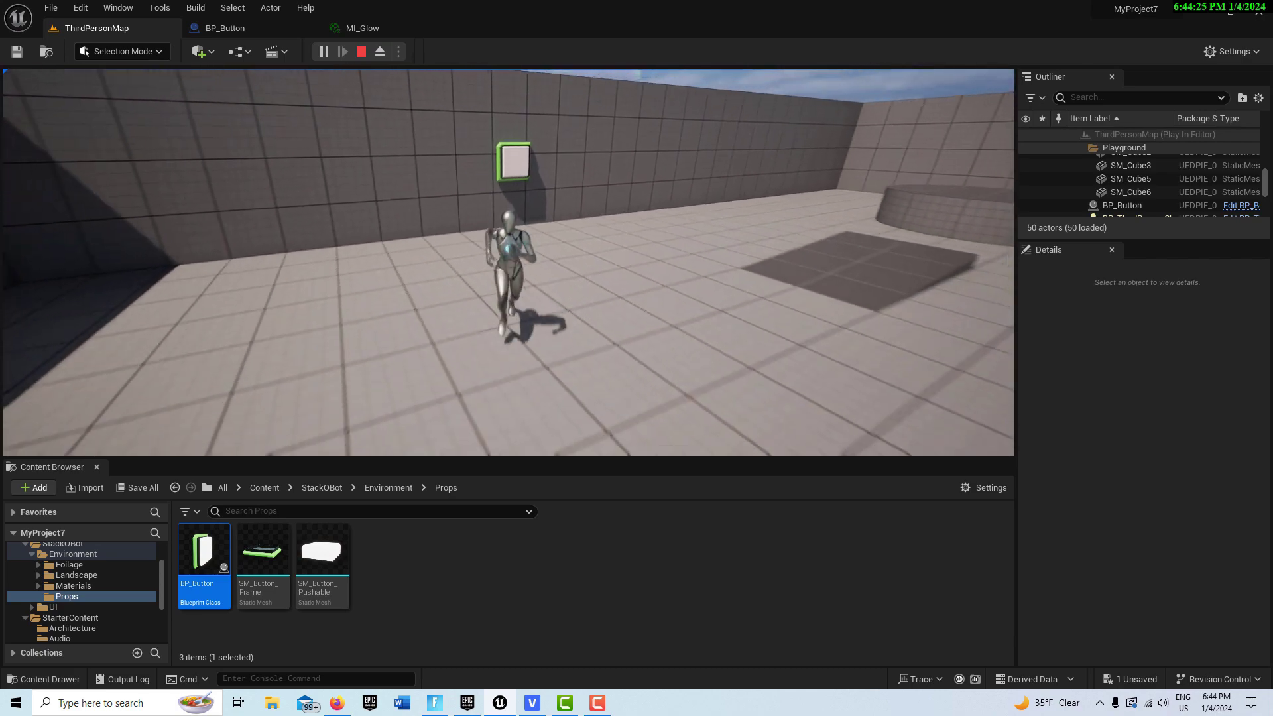